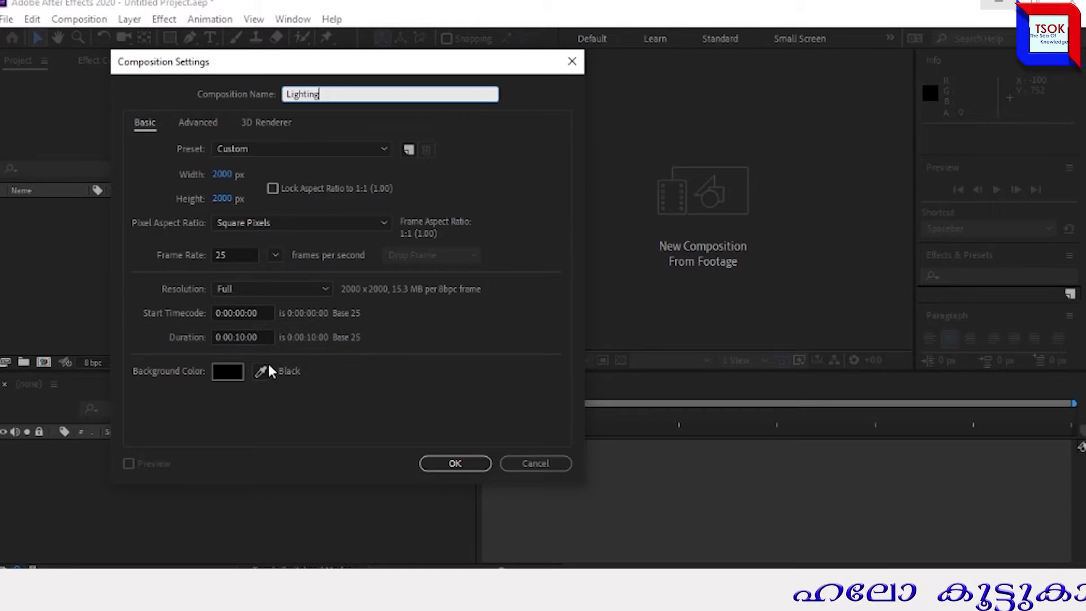
# - Create the 2000 x 2000 px Lighting composition at 25 fps, 10 seconds long, and add a comp-sized white solid named Floor
pyautogui.click(456, 463)
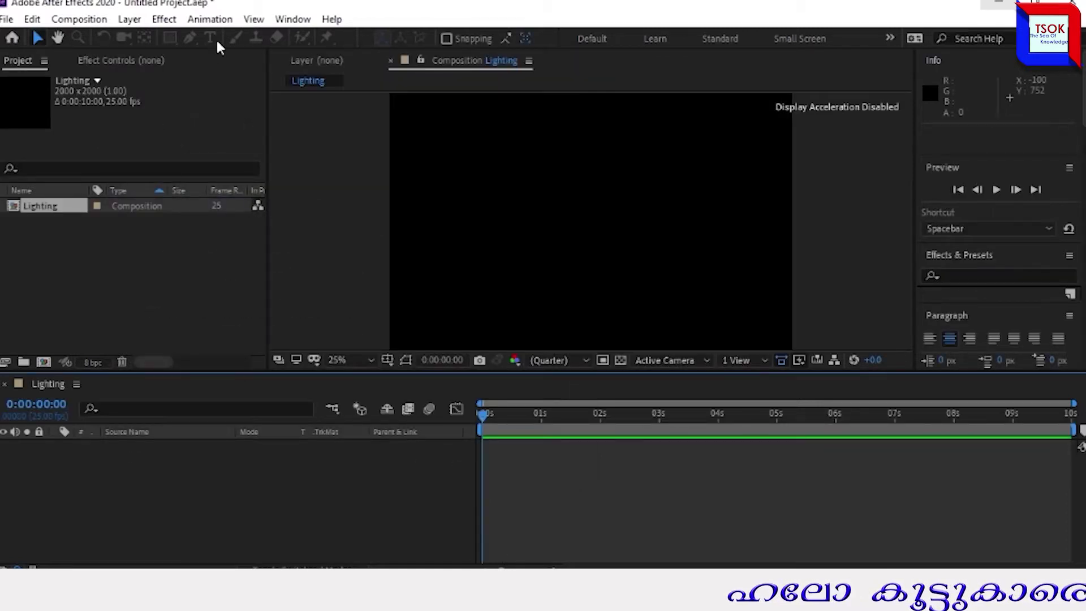
pyautogui.click(129, 19)
pyautogui.moveTo(150, 38)
pyautogui.click(424, 56)
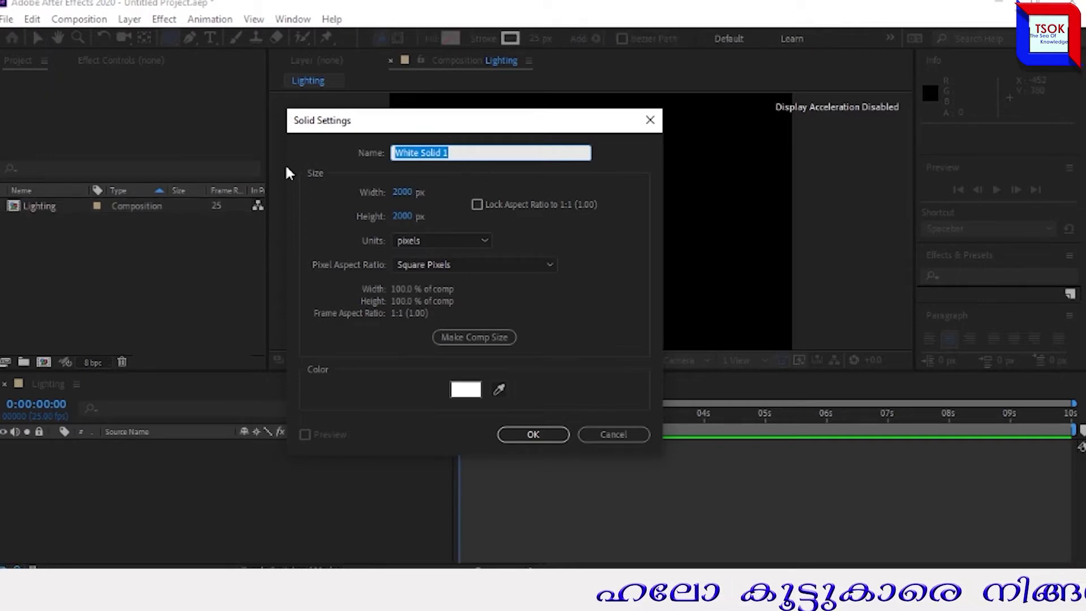
pyautogui.write('Floor')
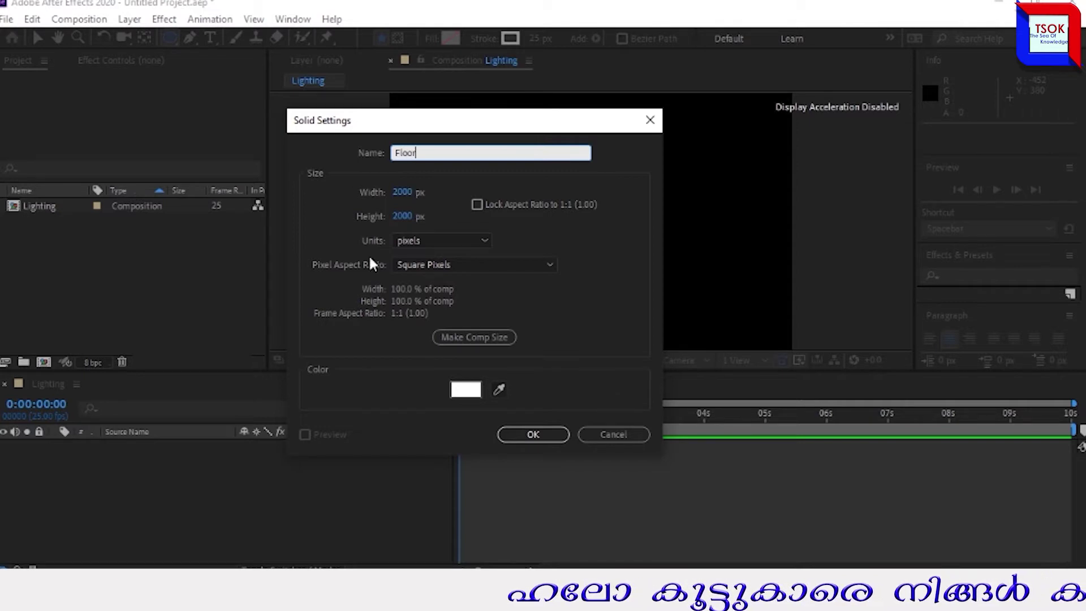
pyautogui.press('Return')
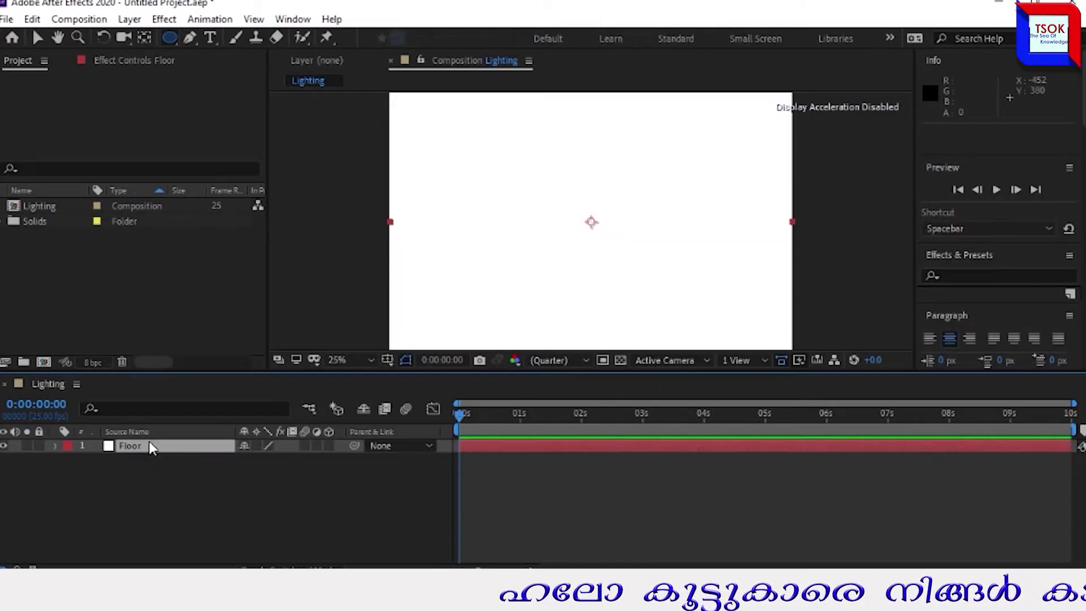
# - Duplicate the Floor layer and rename the copy shodow
pyautogui.hotkey('ctrl', 'd')
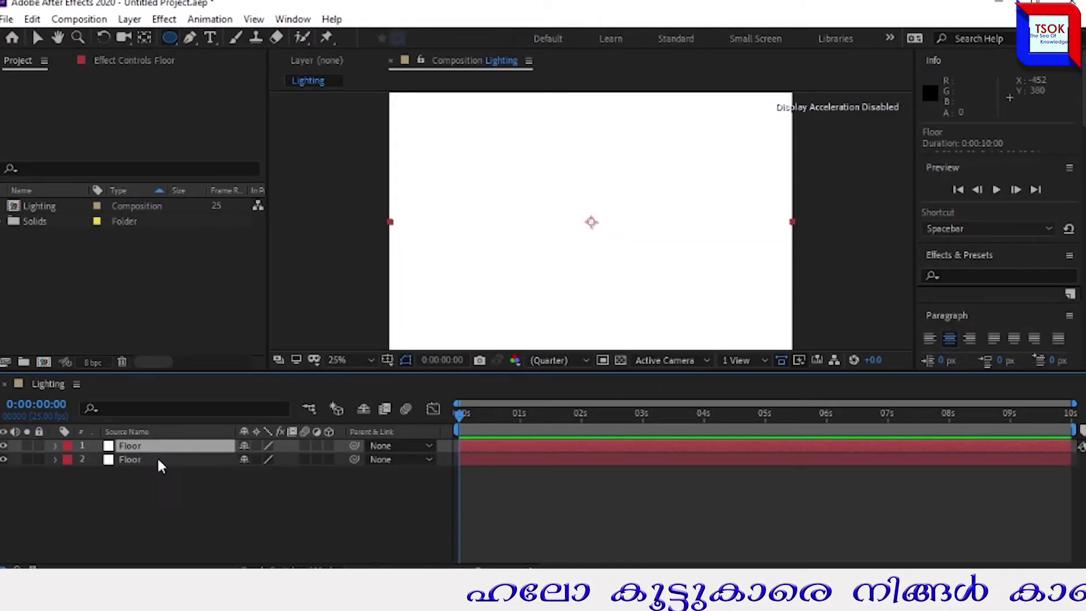
pyautogui.press('Return')
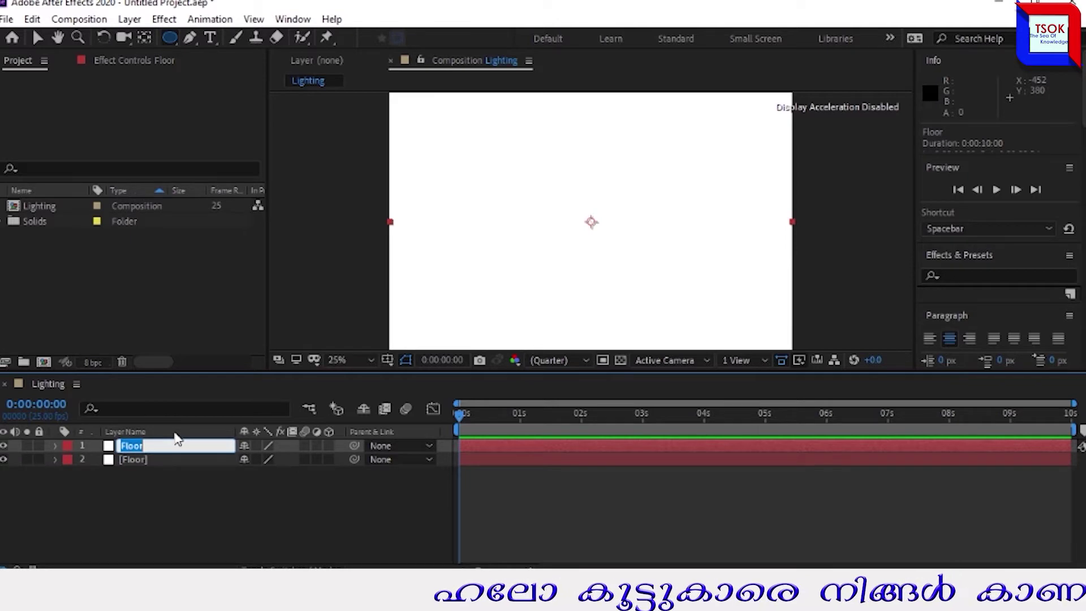
pyautogui.write('shadow')
pyautogui.press('Return')
# - Draw a circular mask about 340 px across, centred in the frame, on the shodow layer
pyautogui.click(155, 447)
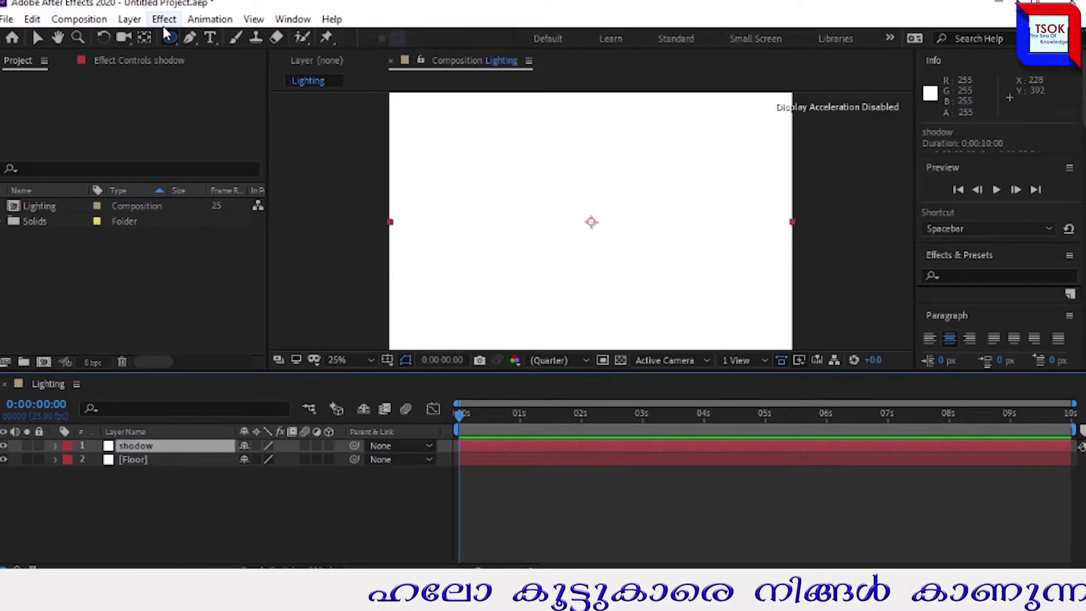
pyautogui.moveTo(593, 225); pyautogui.dragTo(635, 260)
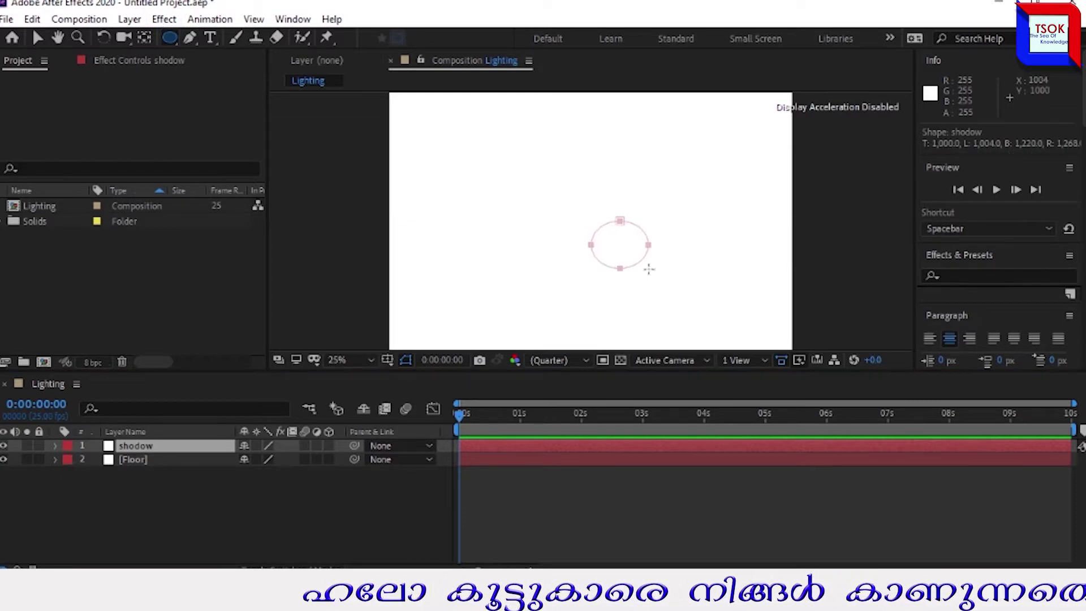
pyautogui.moveTo(649, 269)
pyautogui.mouseDown()
pyautogui.moveTo(658, 275)
pyautogui.moveTo(636, 252)
pyautogui.mouseUp()
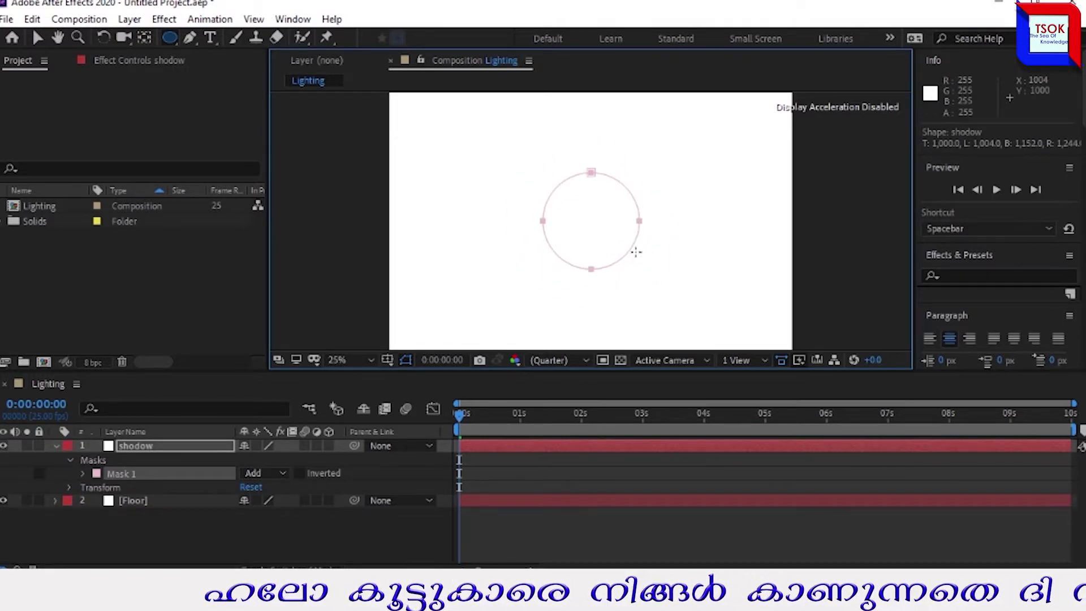
pyautogui.moveTo(636, 252); pyautogui.dragTo(625, 238)
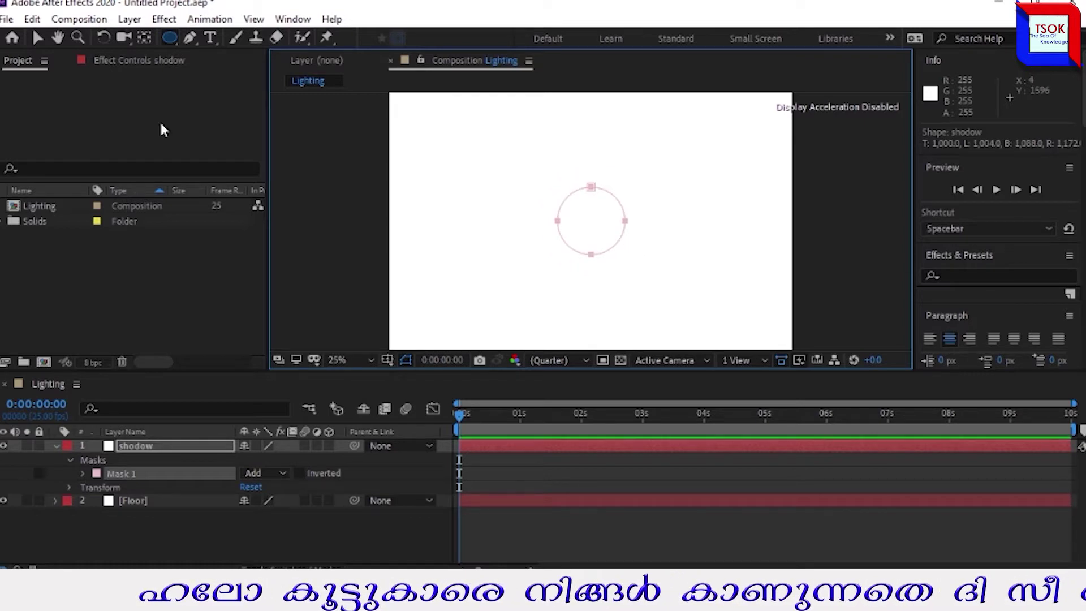
# - Change the shodow layer's solid color to black (000000) as a new solid
pyautogui.click(131, 18)
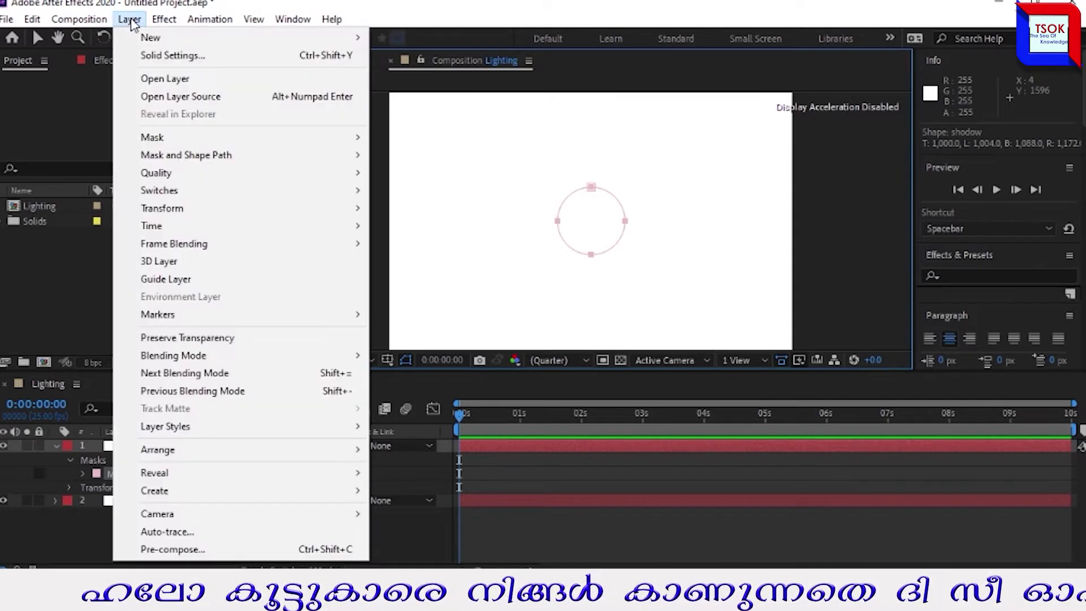
pyautogui.click(150, 56)
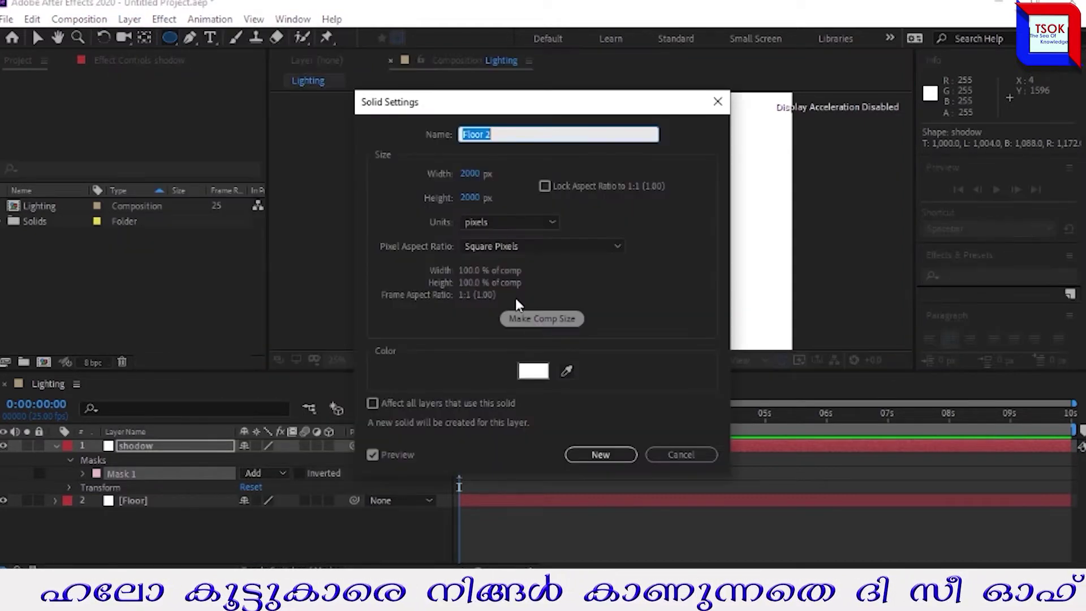
pyautogui.click(527, 372)
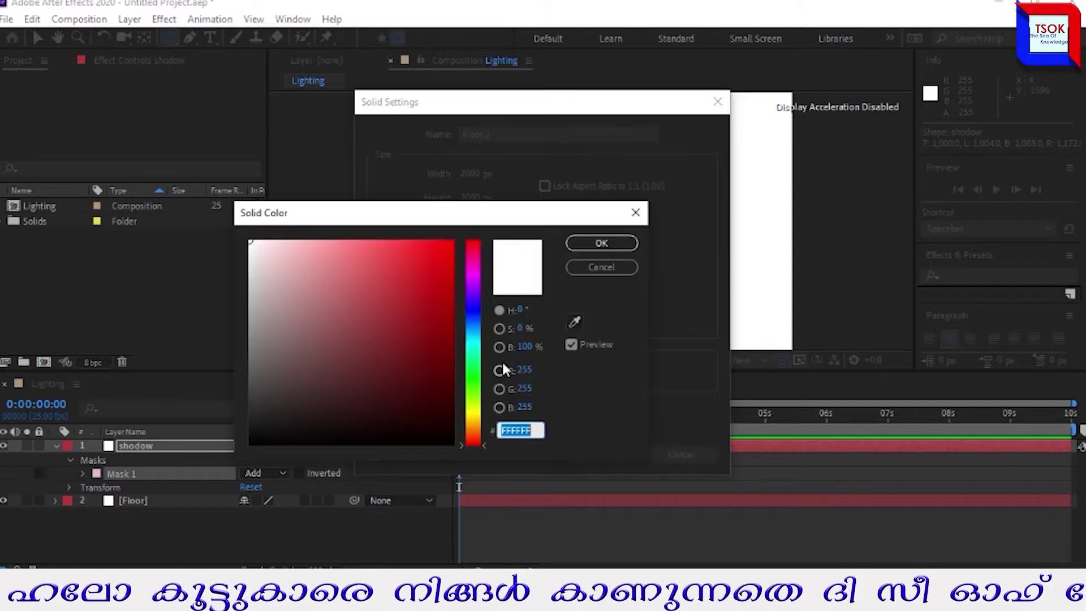
pyautogui.write('000000')
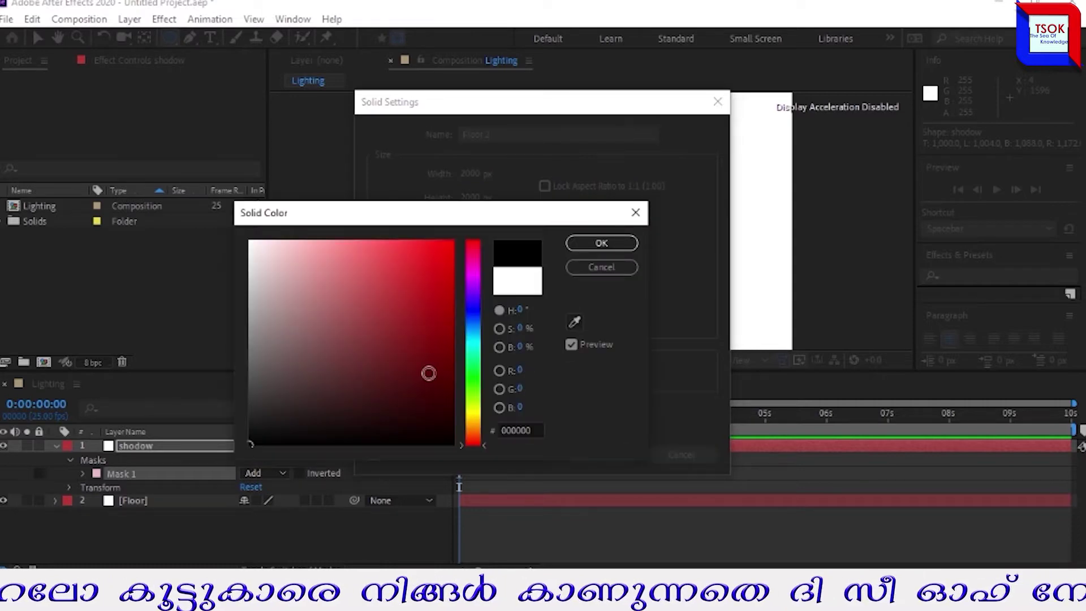
pyautogui.click(590, 241)
pyautogui.click(606, 451)
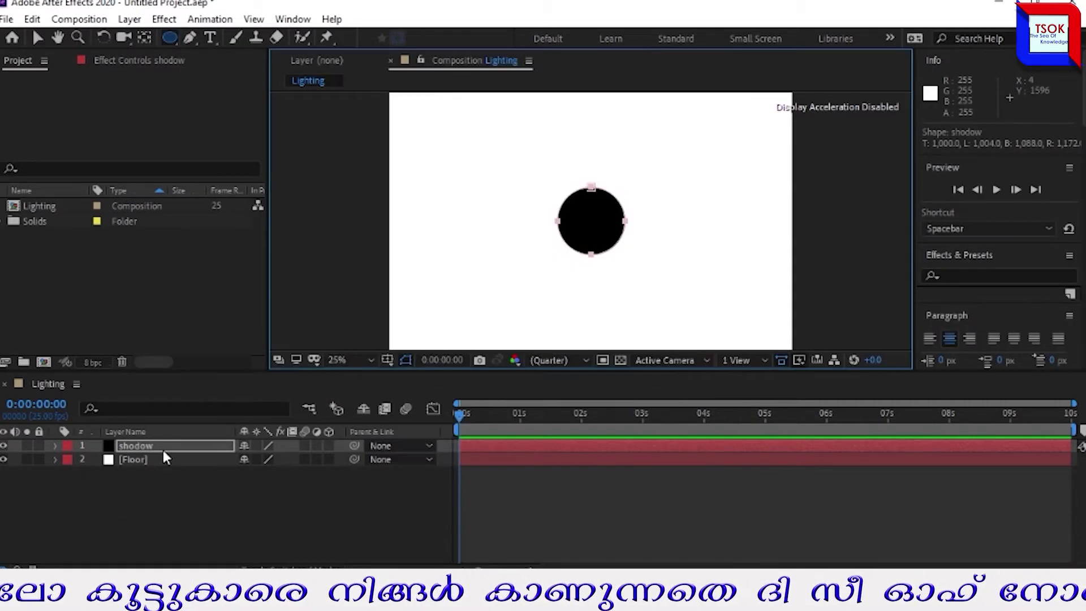
# - Set the Mask Feather of the shodow layer's circular mask to 200 pixels
pyautogui.click(162, 449)
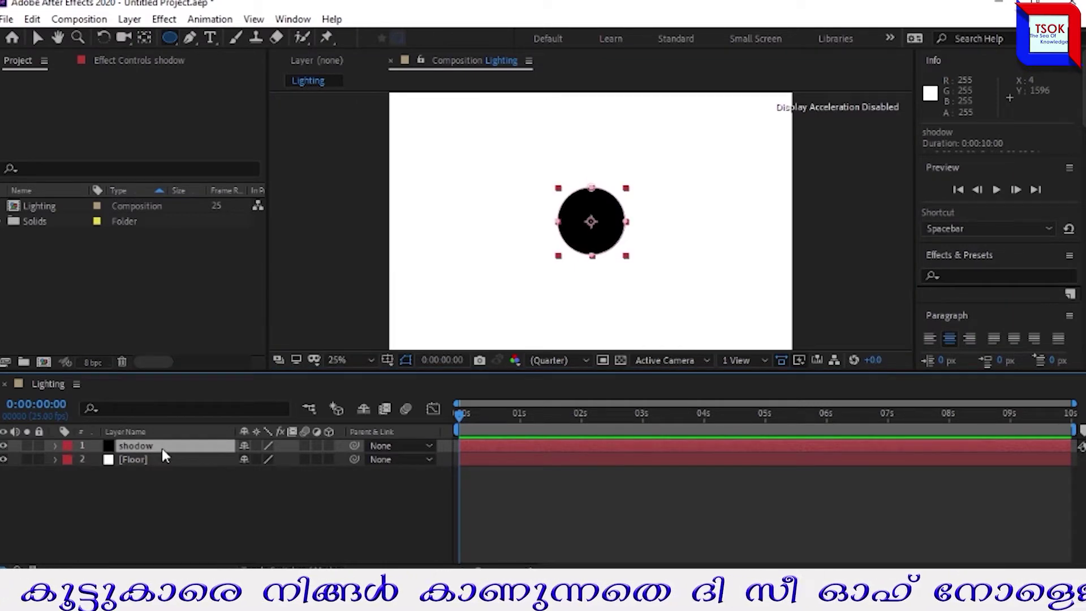
pyautogui.press('m')
pyautogui.press('m')
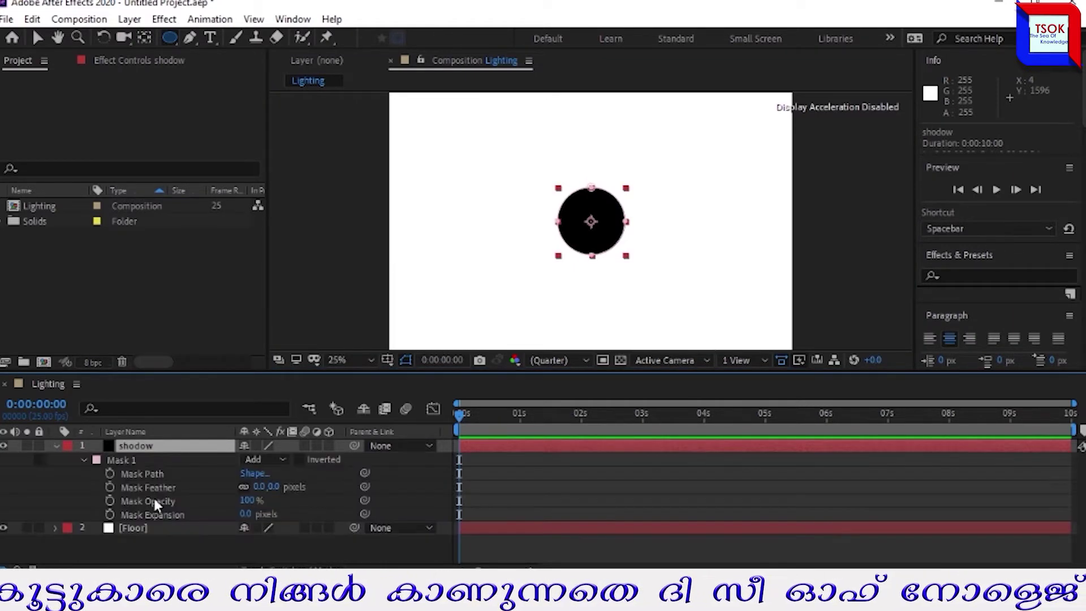
pyautogui.click(273, 487)
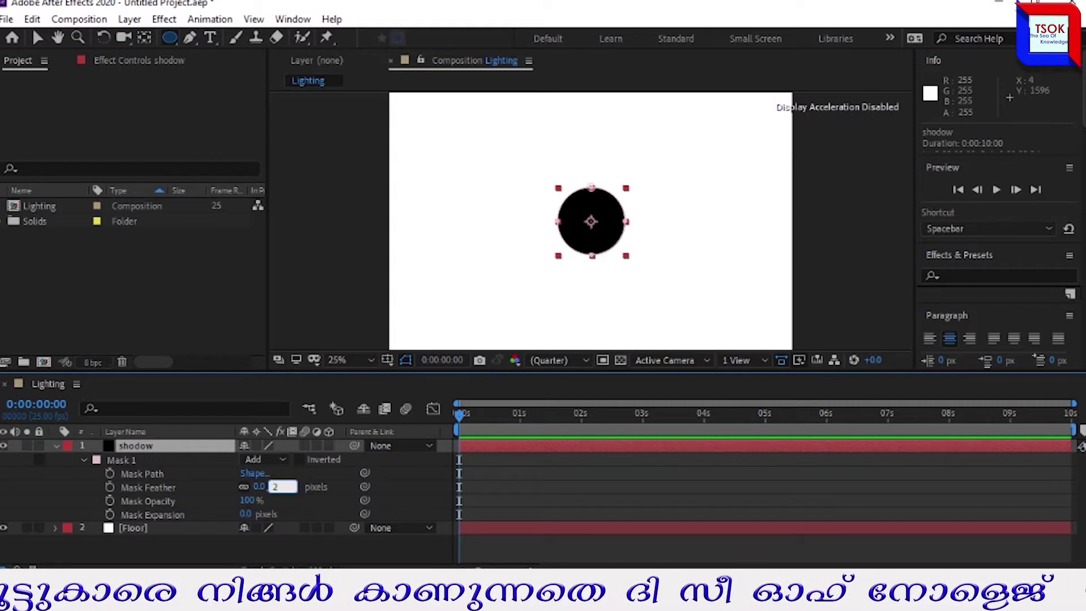
pyautogui.write('200')
pyautogui.click(292, 492)
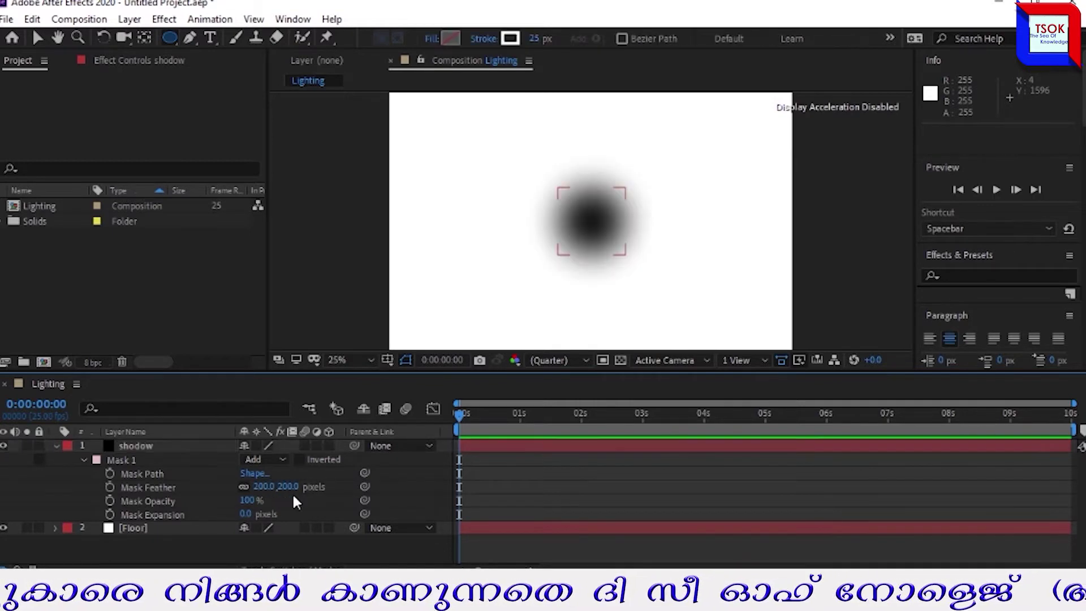
# - Make the shodow and Floor layers 3D and reveal their position and rotation properties
pyautogui.click(57, 444)
pyautogui.click(191, 450)
pyautogui.keyDown('shift'); pyautogui.click(188, 461); pyautogui.keyUp('shift')
pyautogui.press('p')
pyautogui.click(329, 446)
pyautogui.click(329, 542)
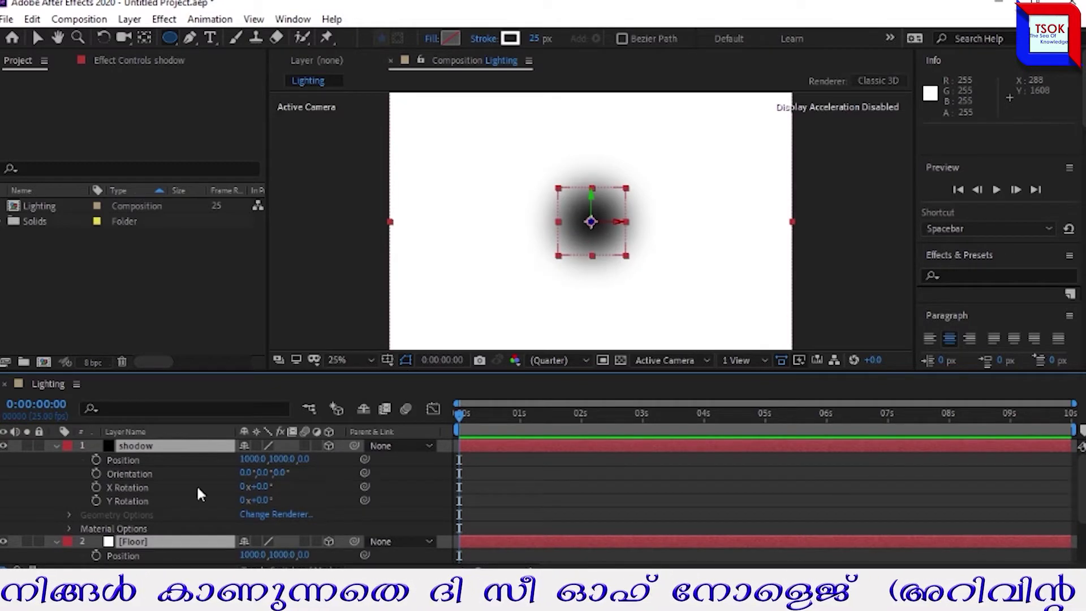
# - Set the X Rotation of the shodow and Floor layers to 90° and lower both to about Y 1520
pyautogui.click(262, 487)
pyautogui.write('90')
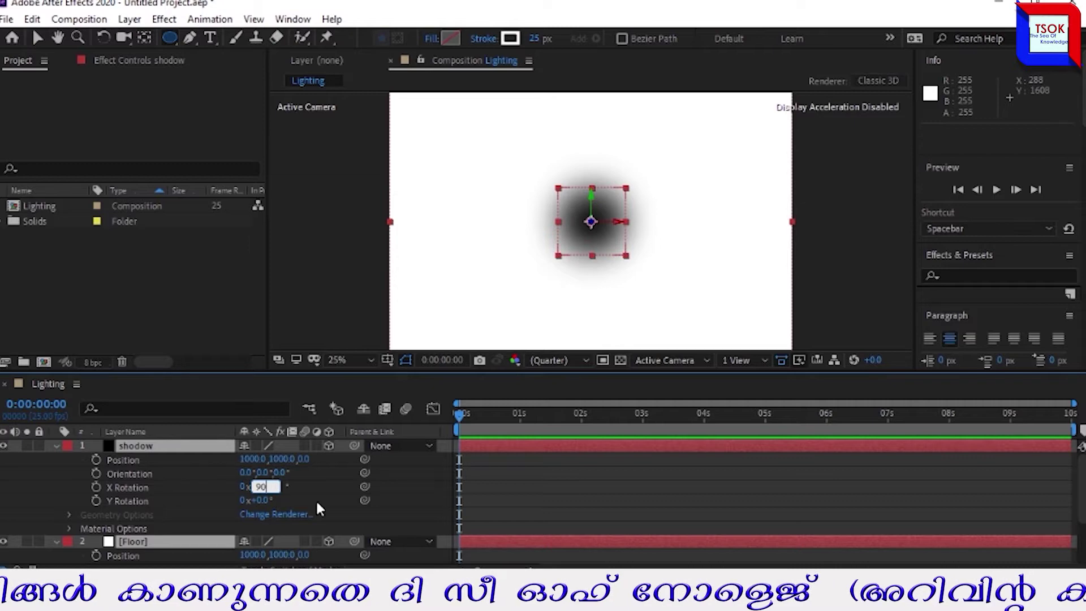
pyautogui.press('Return')
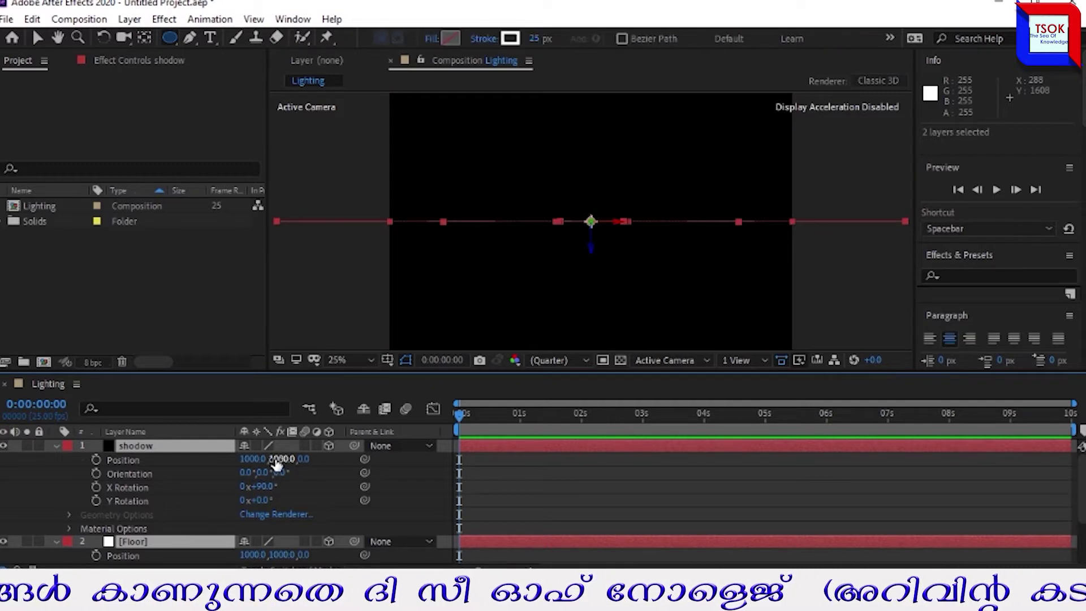
pyautogui.click(286, 459)
pyautogui.moveTo(286, 459); pyautogui.dragTo(632, 520)
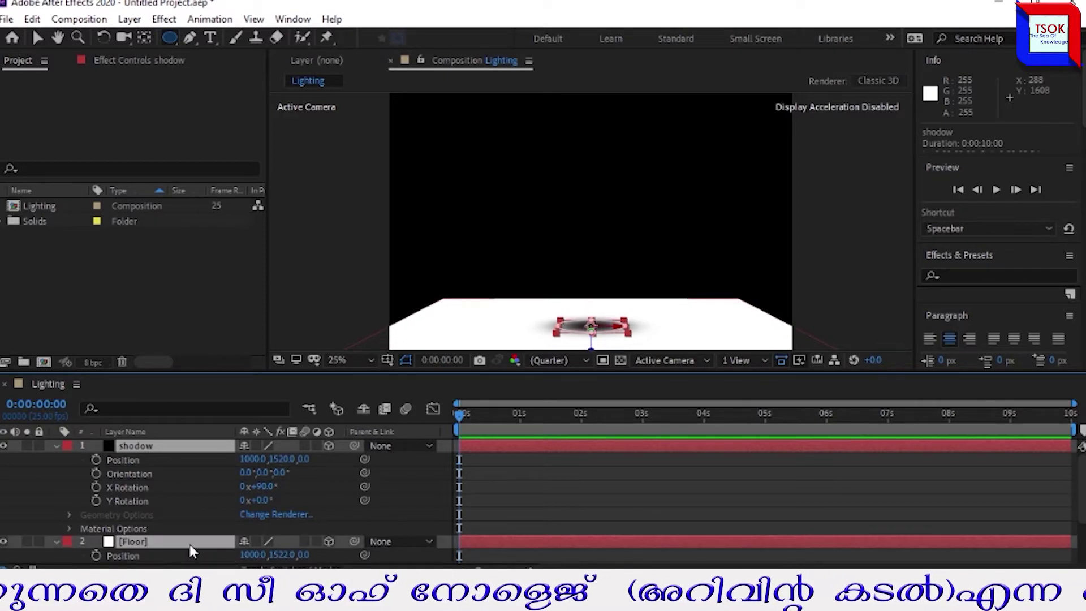
# - Scale up the shodow and Floor layers until the floor spans the frame width, and raise Floor to Y 1451
pyautogui.press('s')
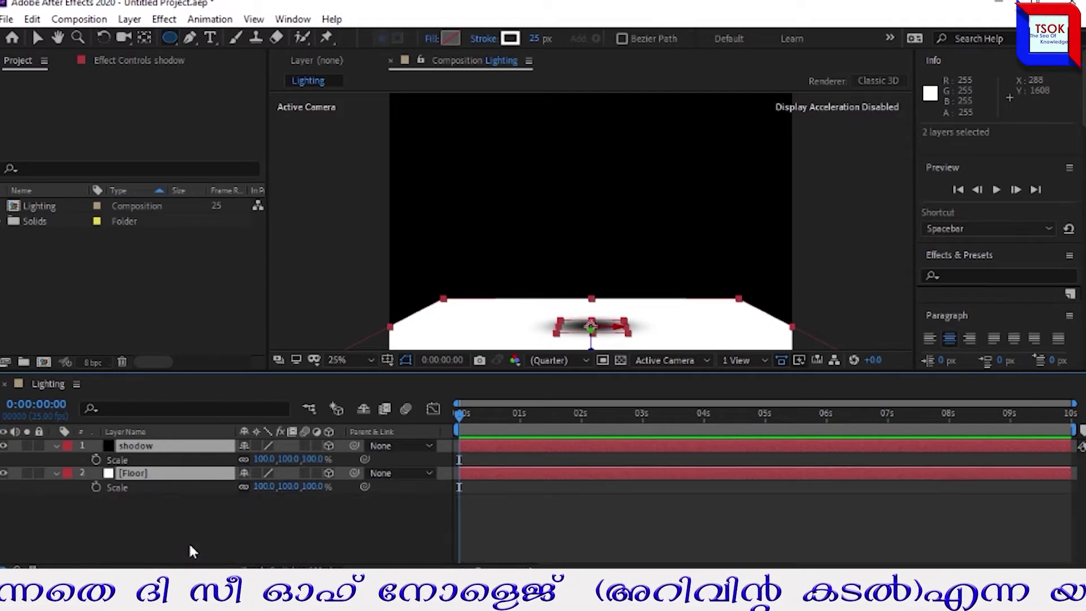
pyautogui.moveTo(289, 459); pyautogui.dragTo(357, 459)
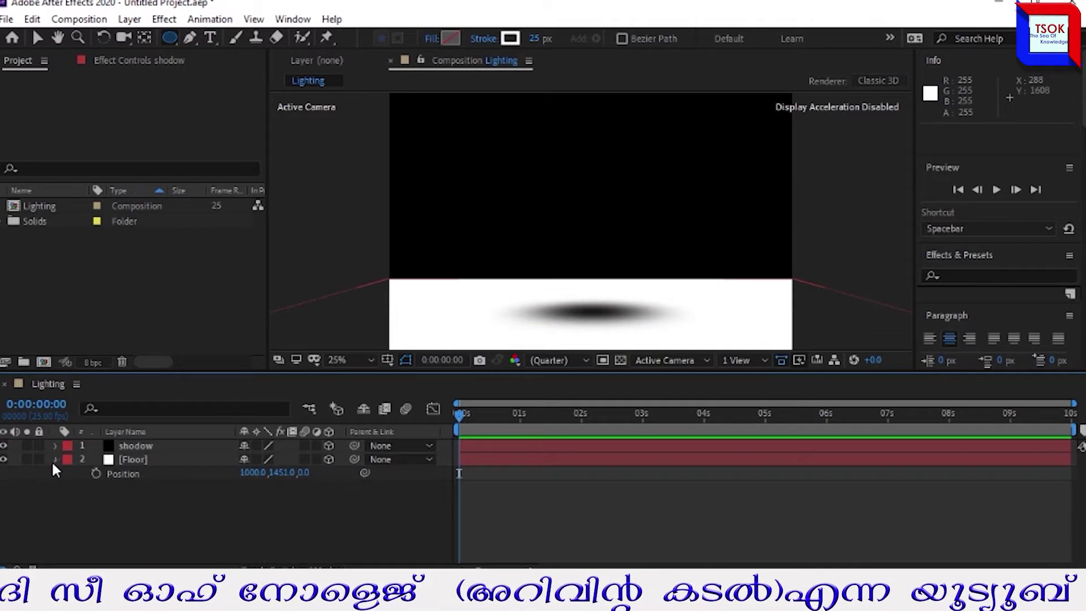
pyautogui.click(55, 459)
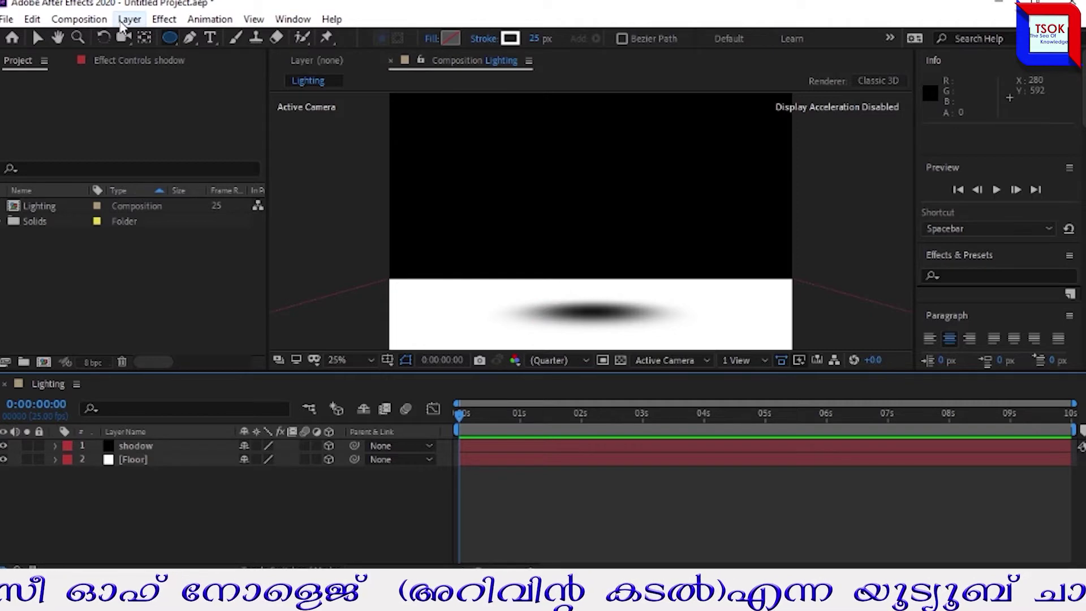
# - Add a white point light with 549% intensity, no falloff and no cast shadows
pyautogui.rightClick(165, 502)
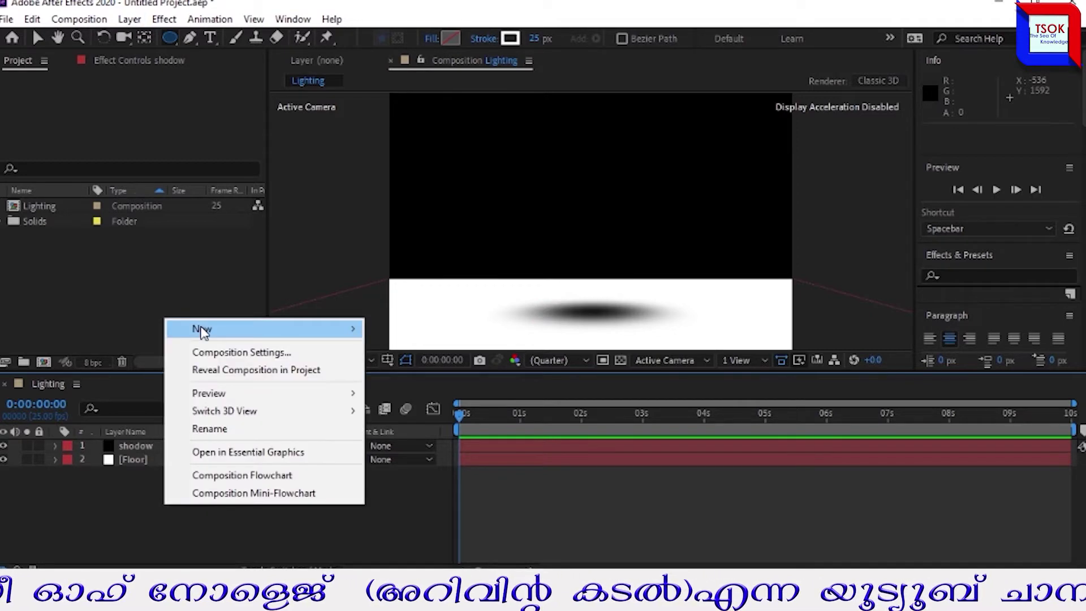
pyautogui.click(396, 381)
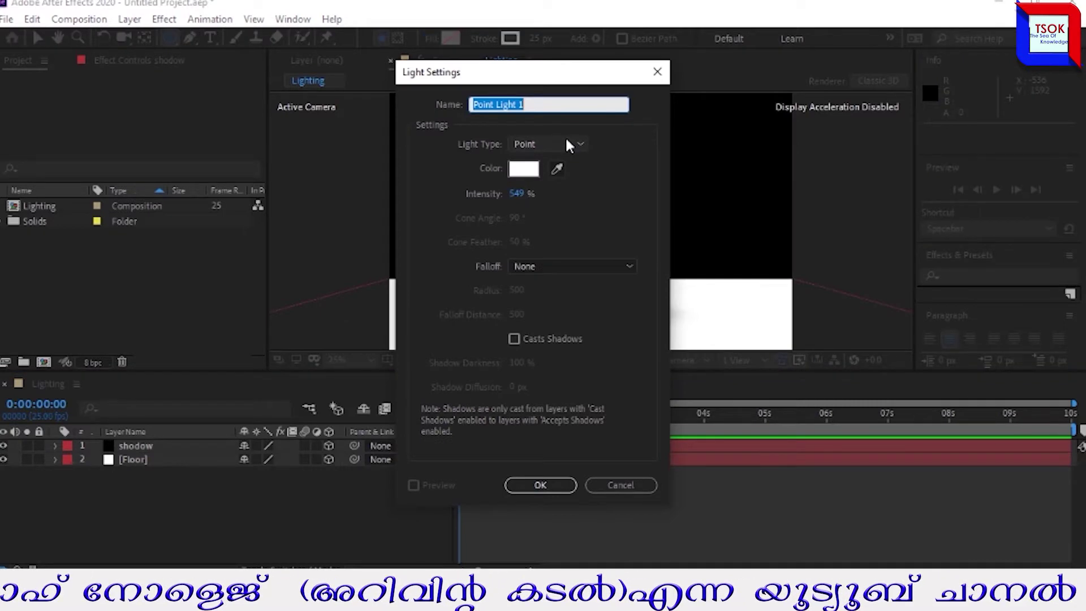
pyautogui.click(532, 487)
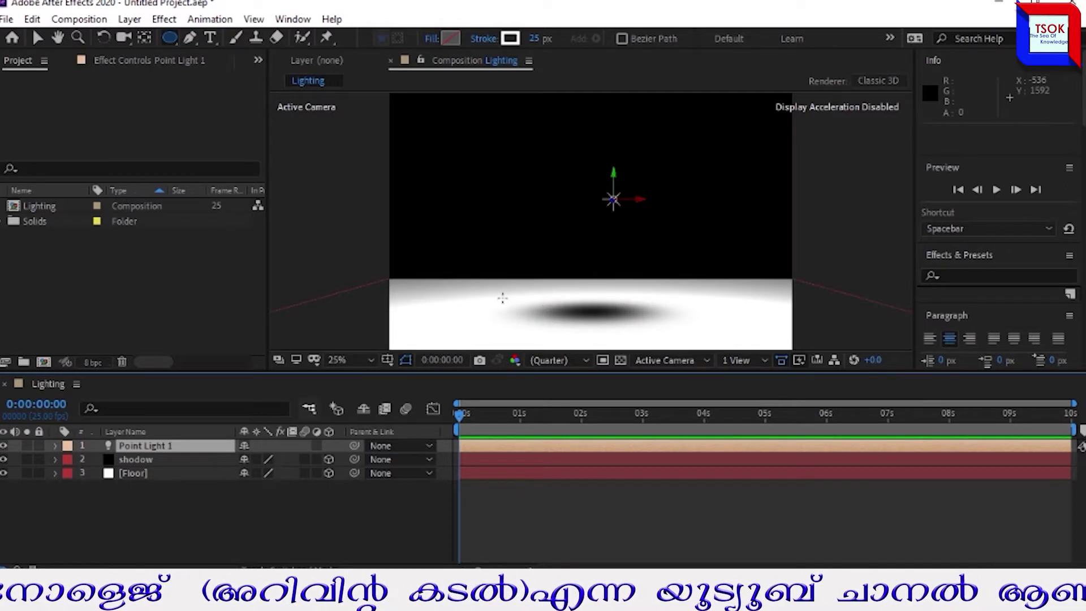
# - Set the point light's Z position to 0 and its X position to 960
pyautogui.press('p')
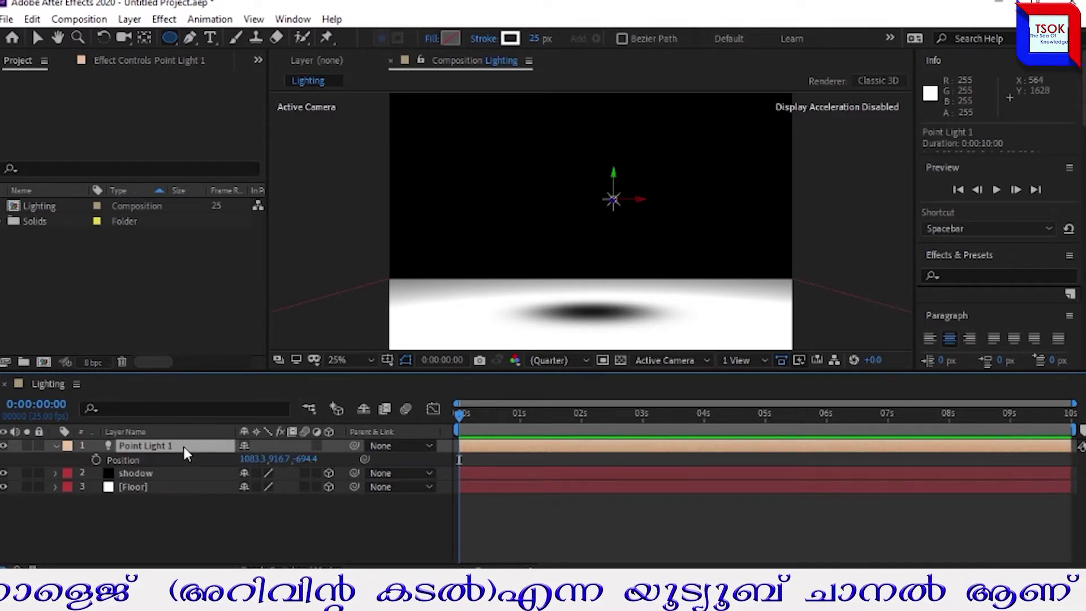
pyautogui.click(303, 458)
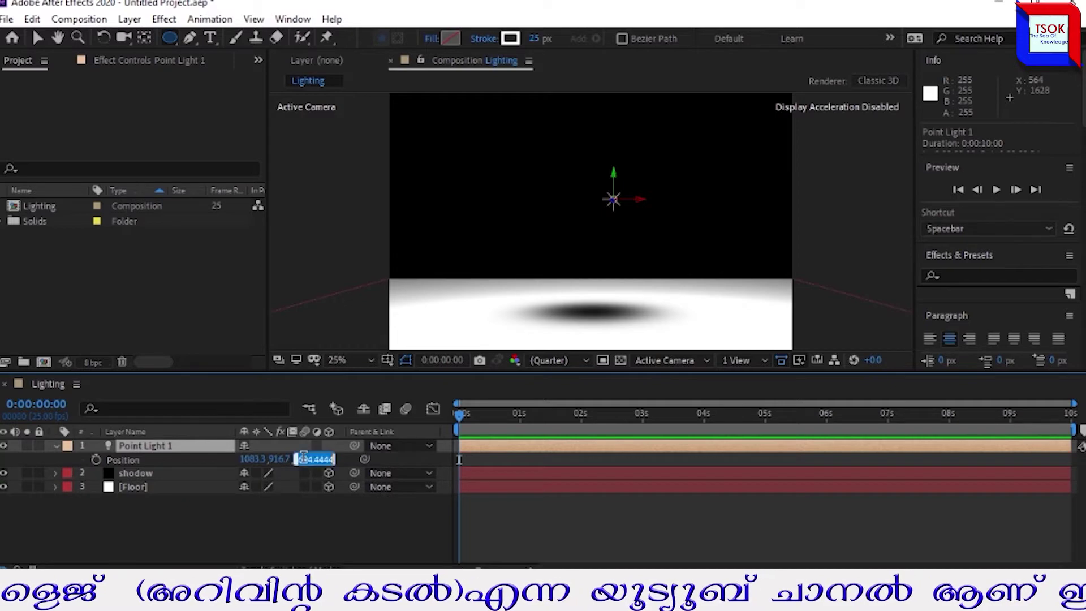
pyautogui.write('0')
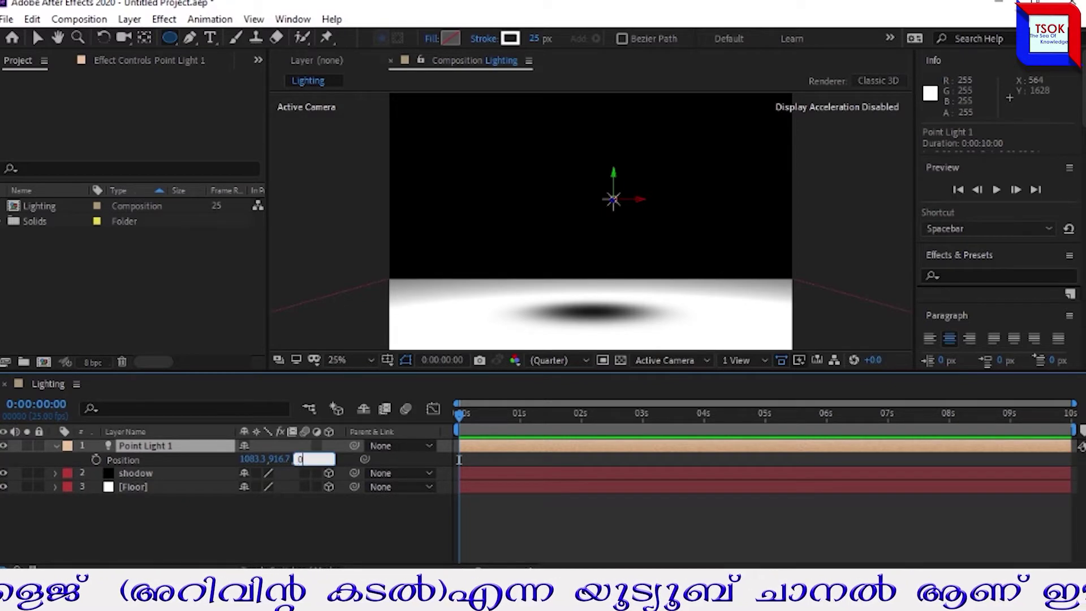
pyautogui.press('Return')
pyautogui.click(247, 459)
pyautogui.write('960')
pyautogui.press('Return')
# - Move the point light straight down to about Y 1265, close above the floor
pyautogui.click(36, 37)
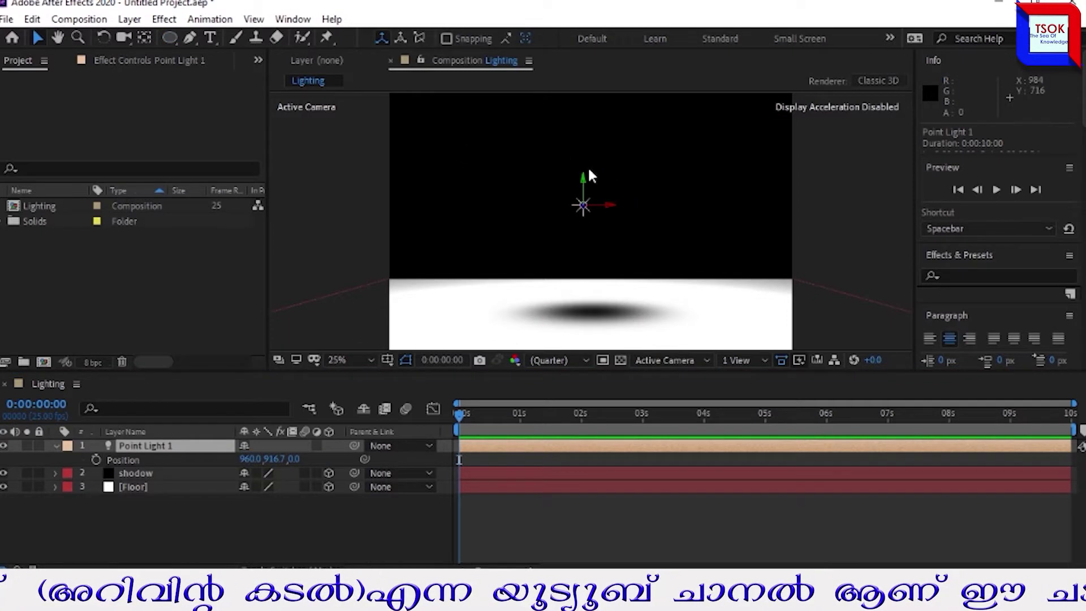
pyautogui.moveTo(577, 177); pyautogui.dragTo(603, 277)
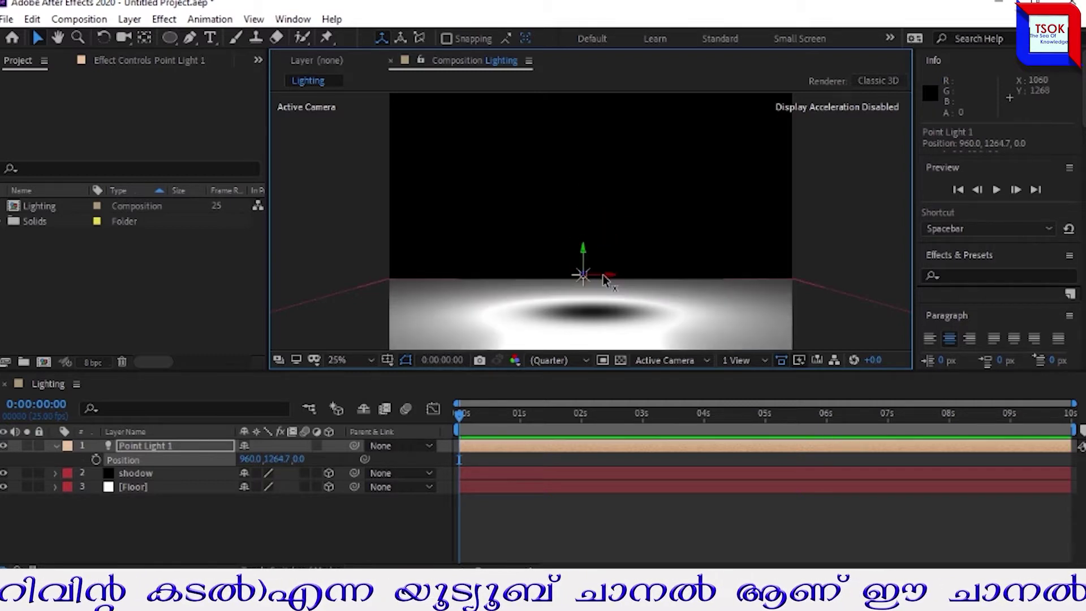
pyautogui.click(495, 280)
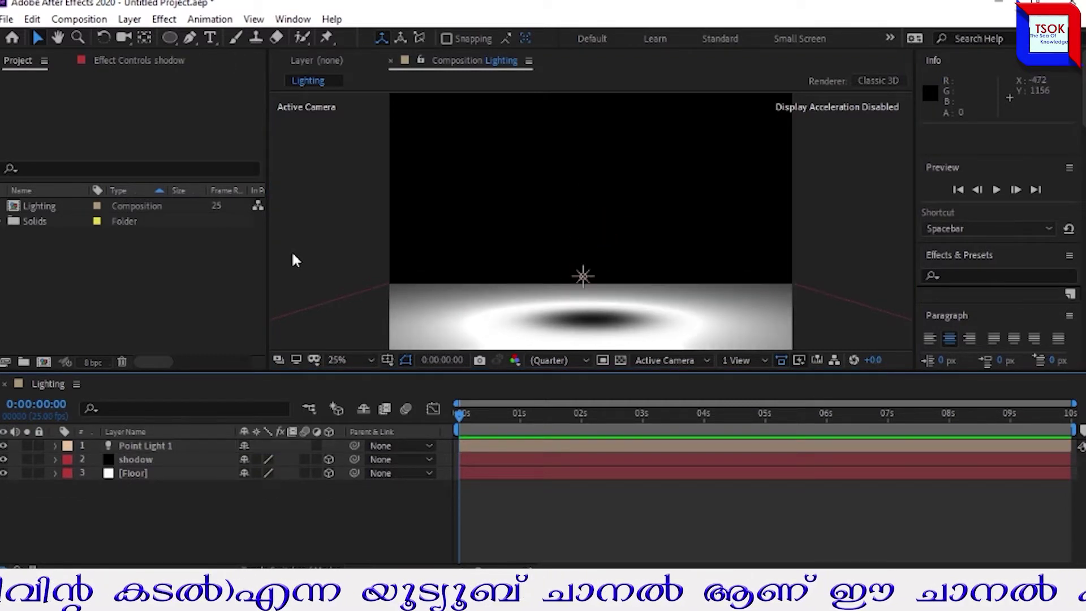
# - Add a 2000 × 2000 px near-white solid (FCFCFC) named Wall and make it a 3D layer
pyautogui.click(129, 19)
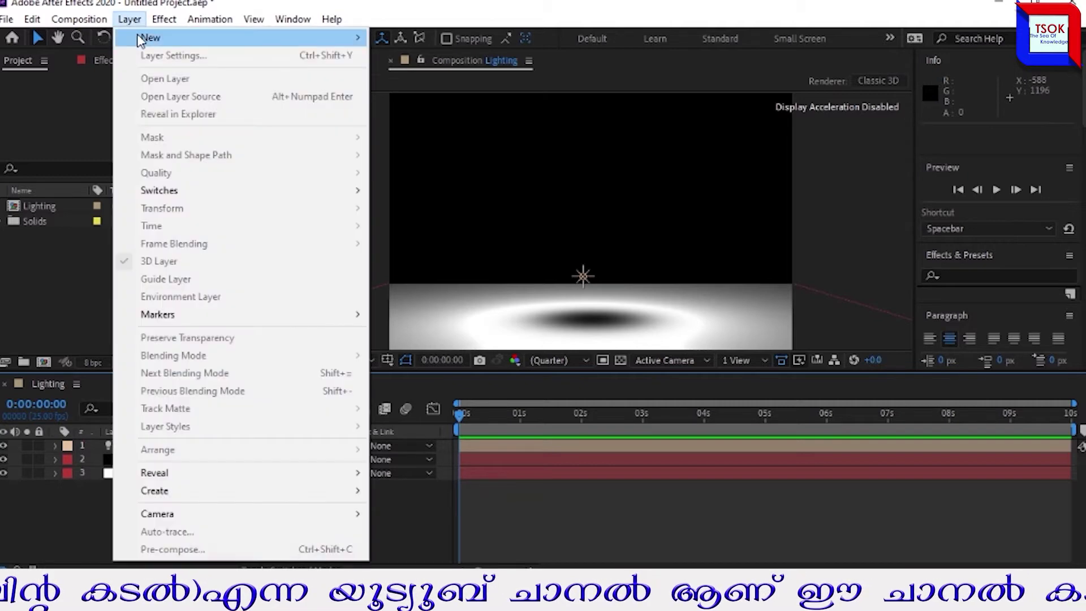
pyautogui.moveTo(145, 36)
pyautogui.click(396, 56)
pyautogui.click(465, 391)
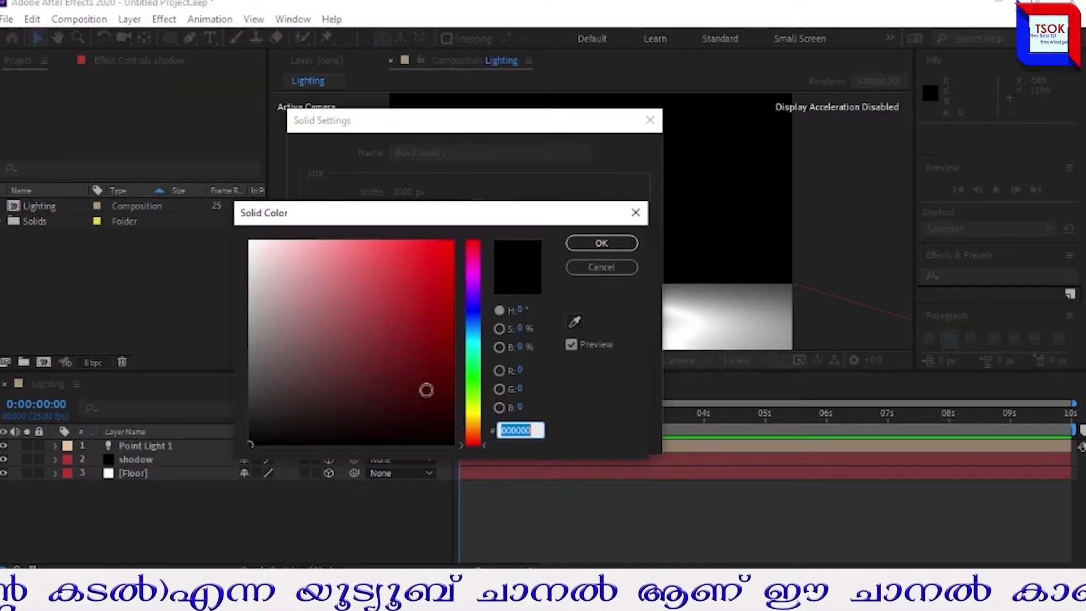
pyautogui.moveTo(286, 264); pyautogui.dragTo(210, 246)
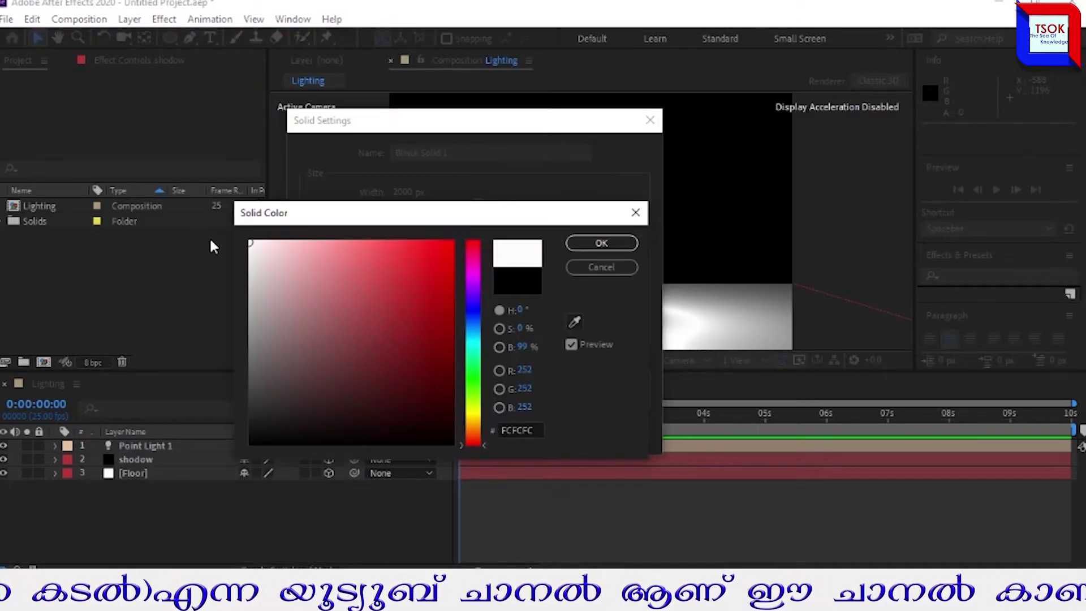
pyautogui.click(600, 243)
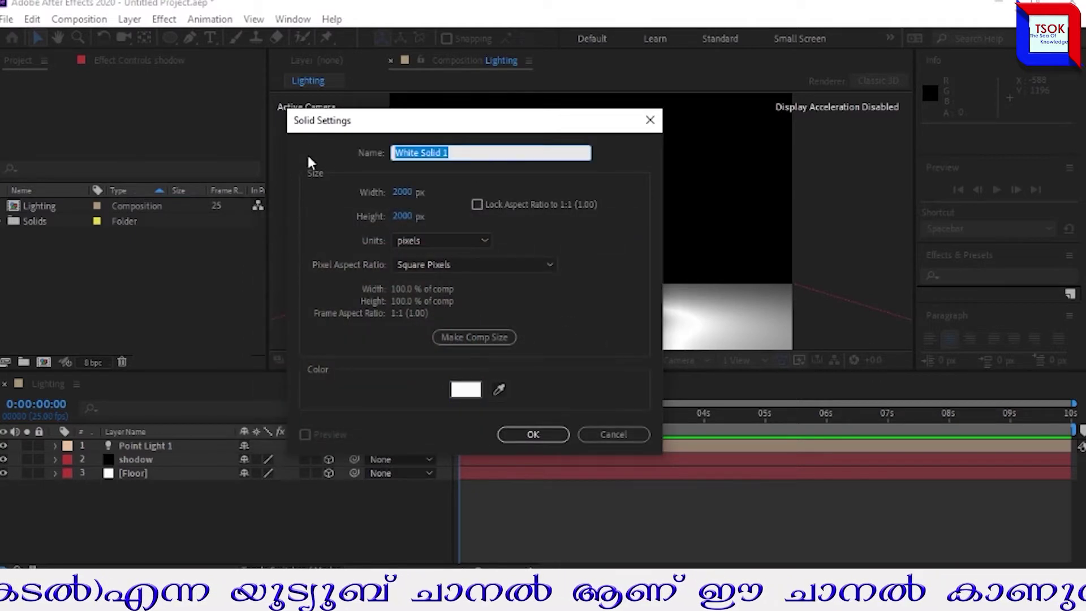
pyautogui.write('Wall')
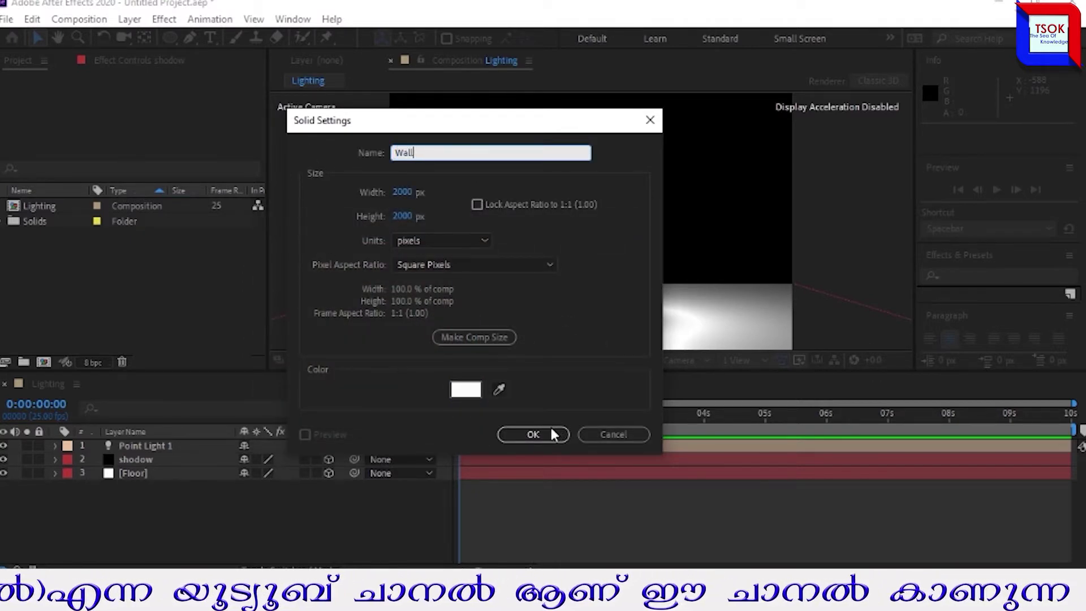
pyautogui.click(553, 435)
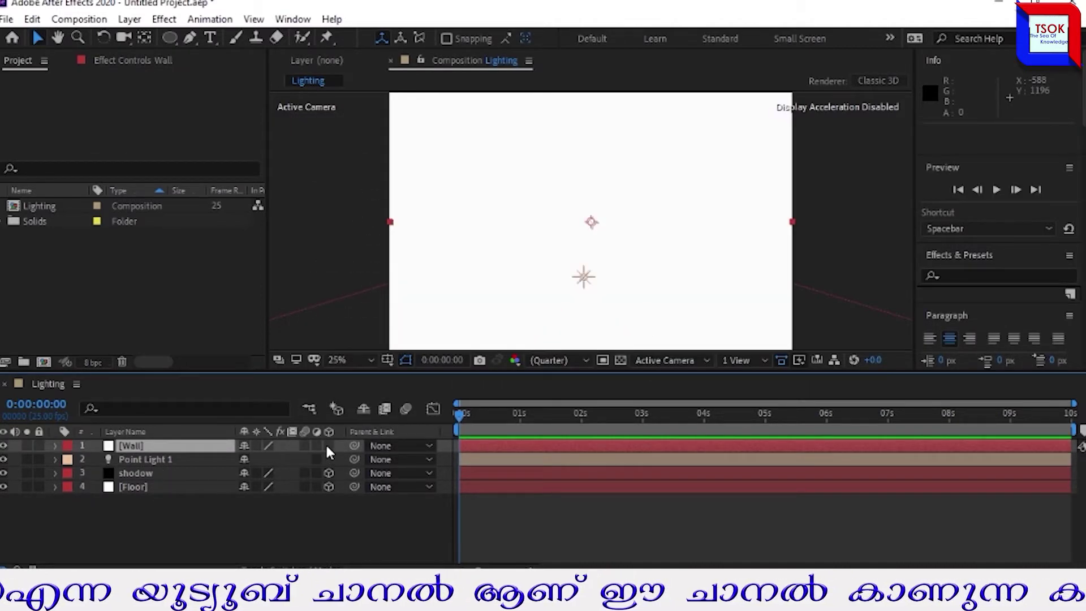
pyautogui.click(327, 447)
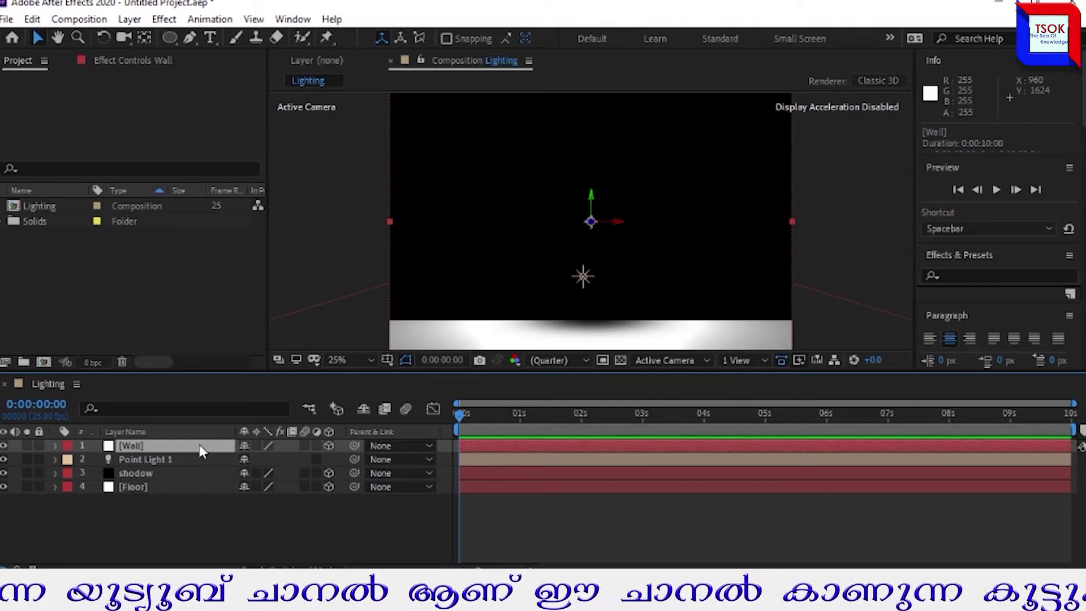
# - Raise the Wall layer to Y 986 and push it back in Z behind the shadow
pyautogui.press('p')
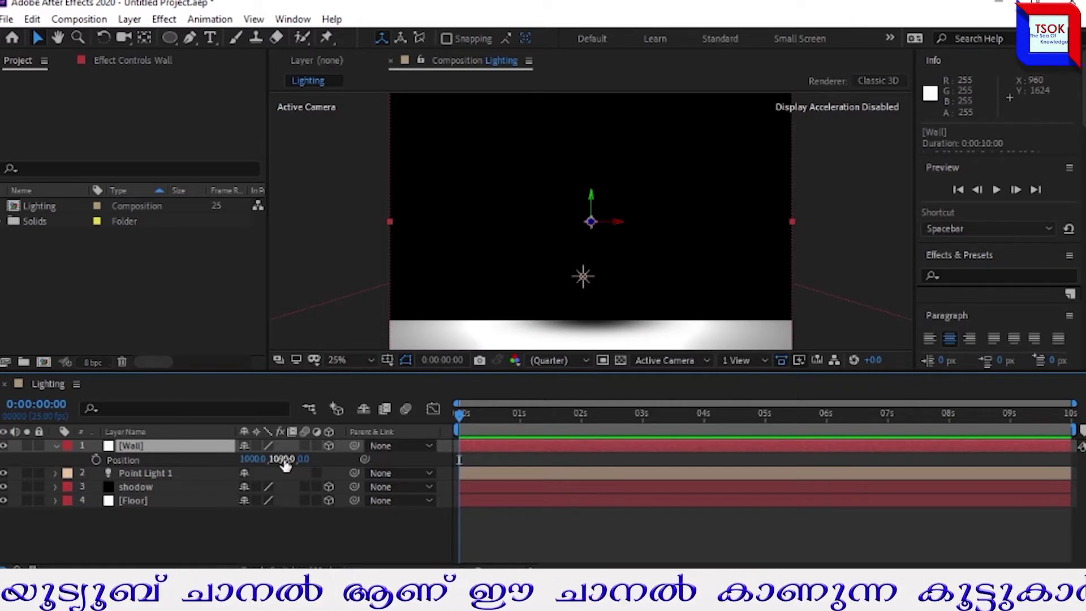
pyautogui.moveTo(283, 459); pyautogui.dragTo(188, 459)
pyautogui.moveTo(68, 473); pyautogui.dragTo(287, 464)
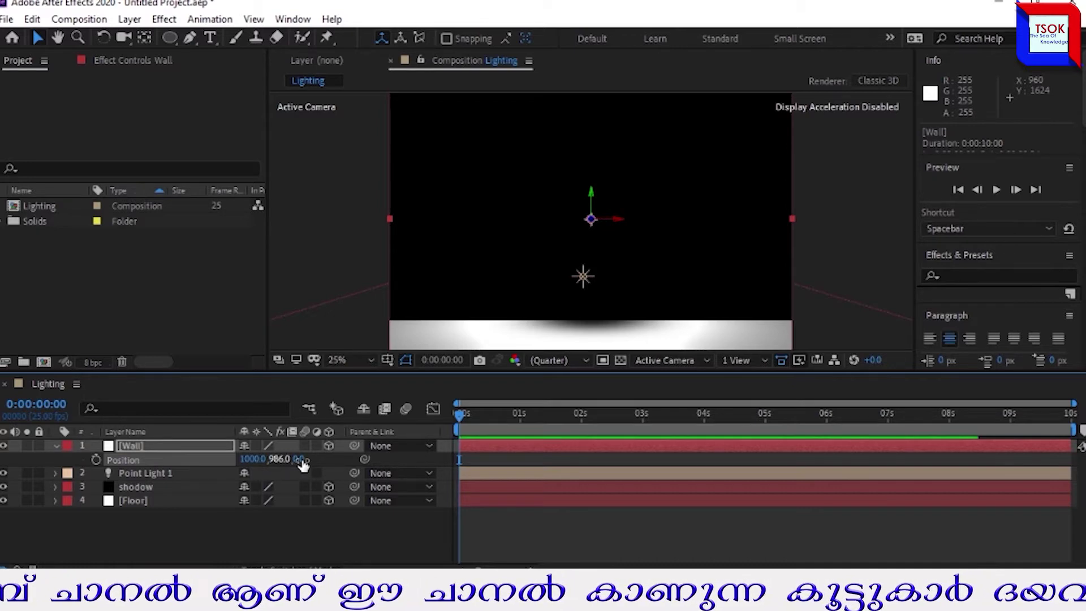
pyautogui.moveTo(303, 460); pyautogui.dragTo(517, 460)
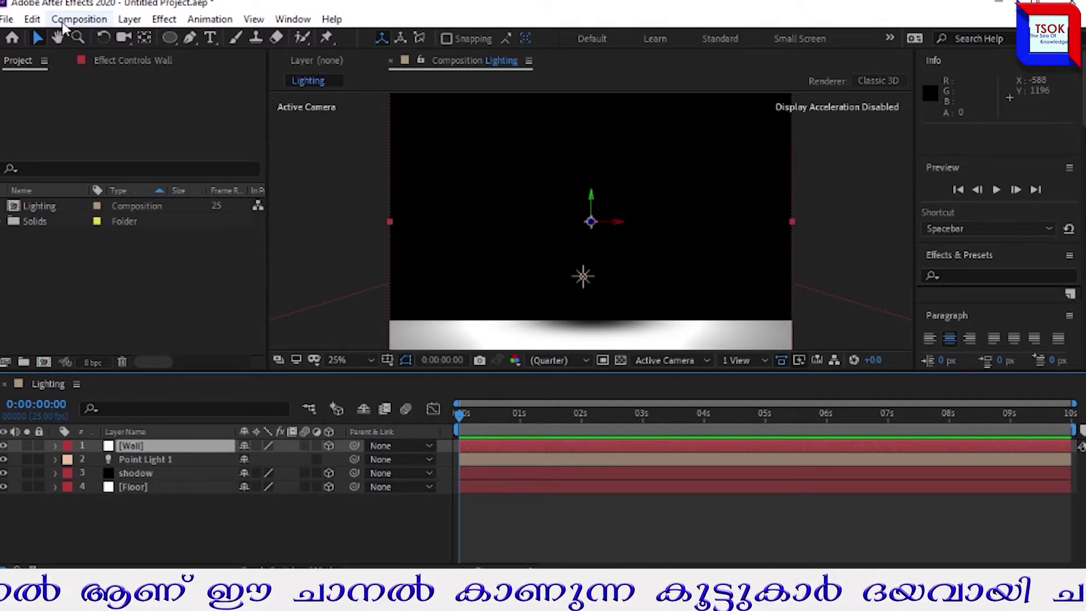
# - Add a two-node camera with the offered settings and orbit it to view the wall and floor at an angle
pyautogui.rightClick(222, 549)
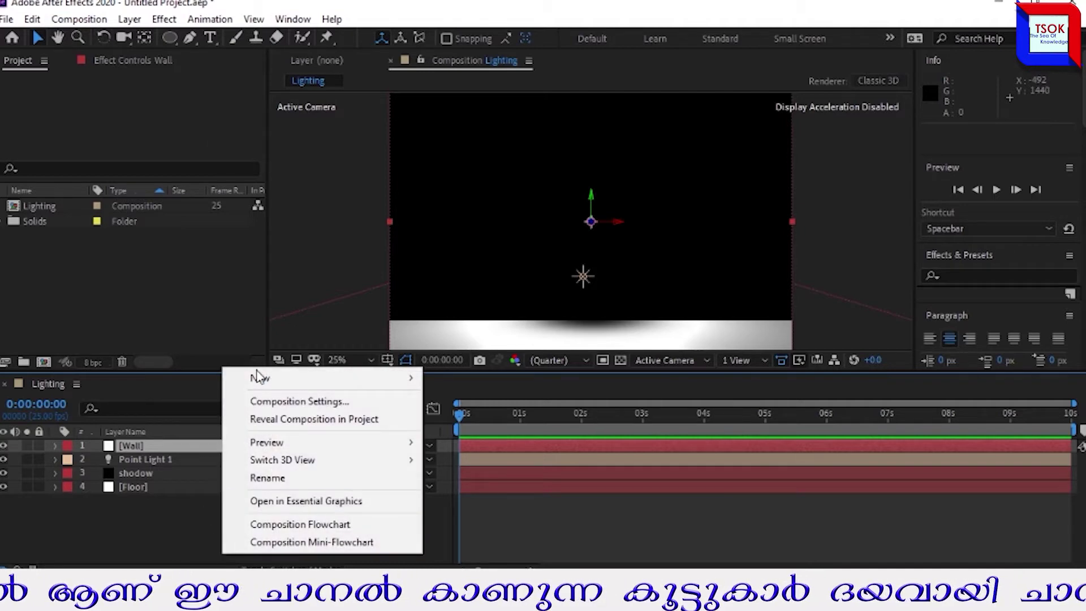
pyautogui.moveTo(257, 377)
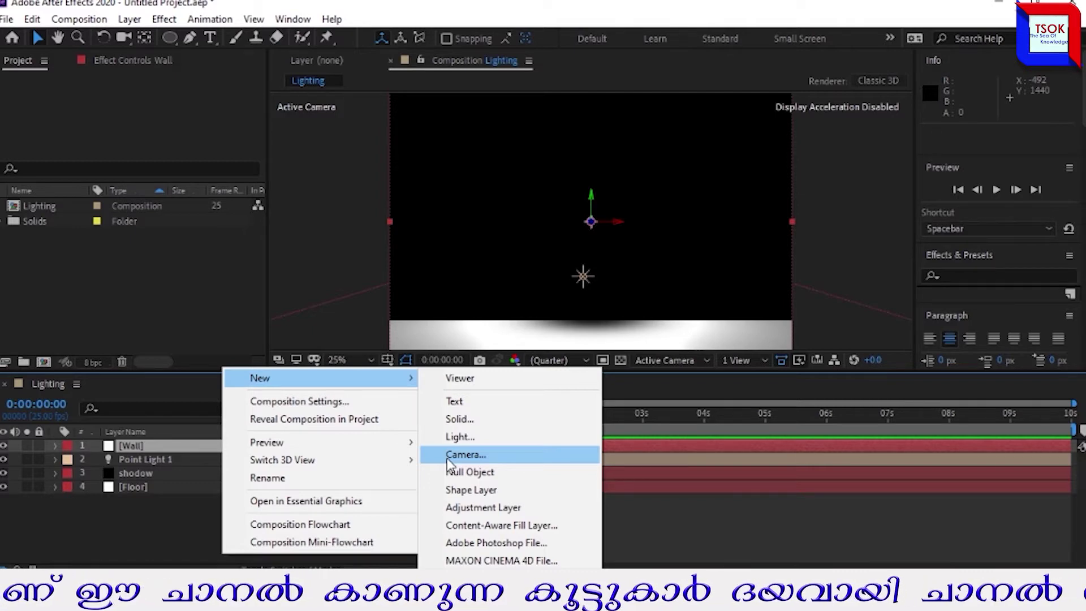
pyautogui.click(448, 461)
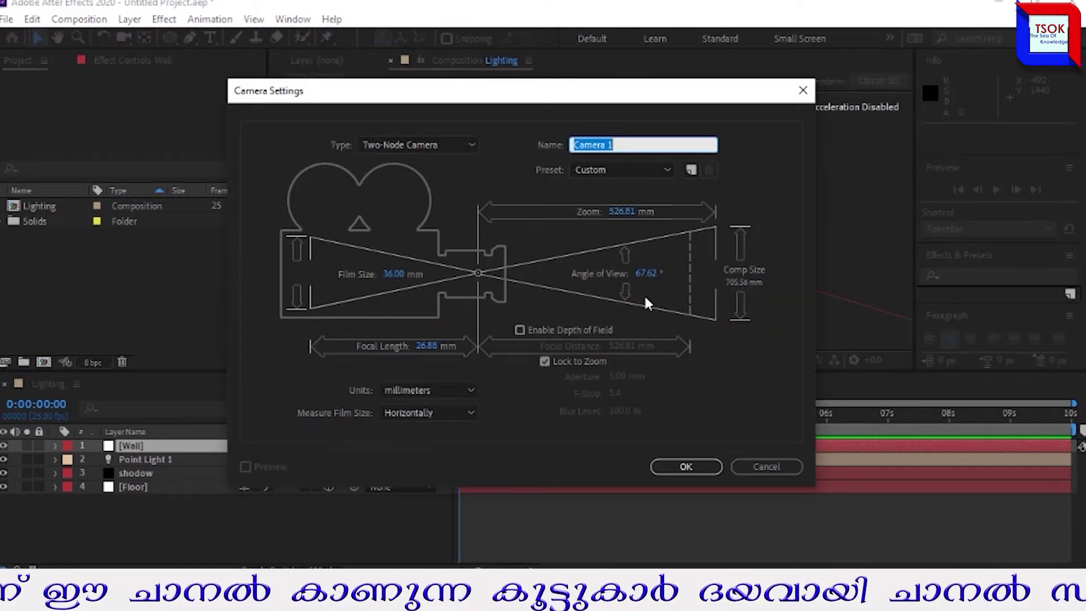
pyautogui.click(686, 467)
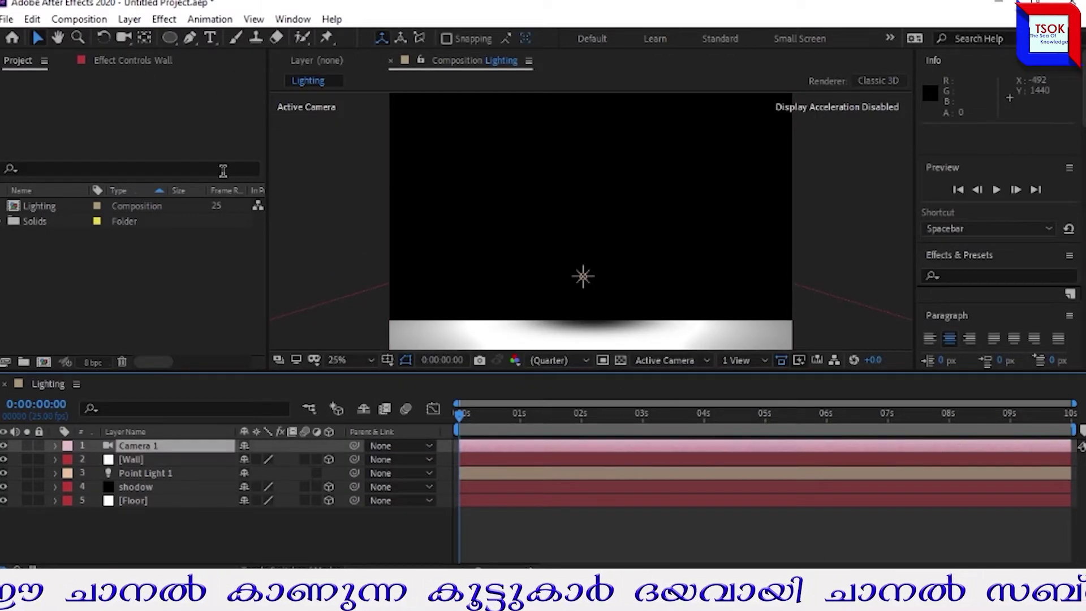
pyautogui.click(122, 36)
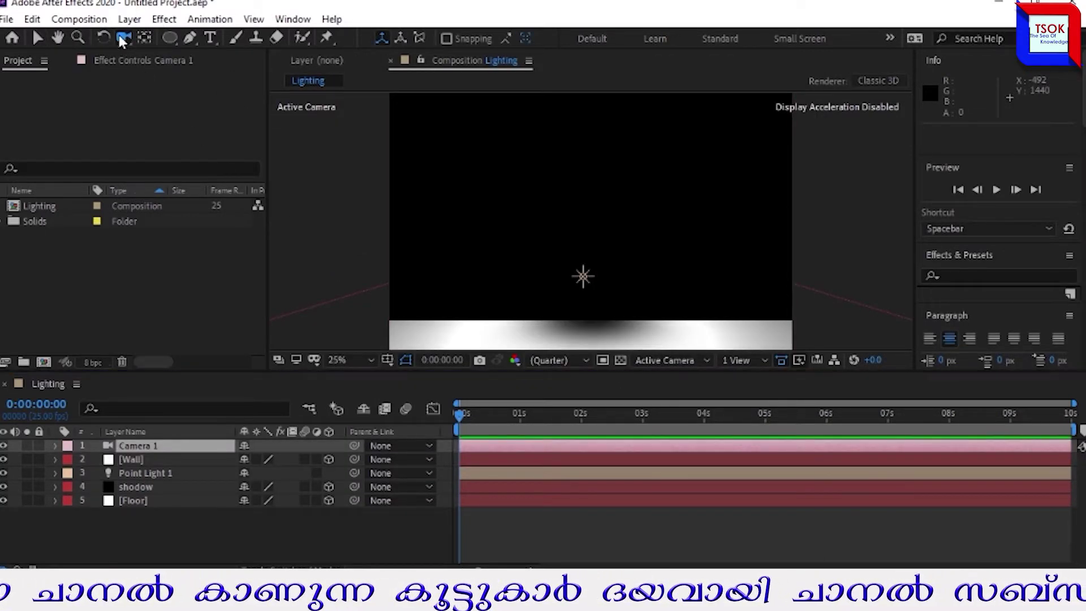
pyautogui.click(510, 217)
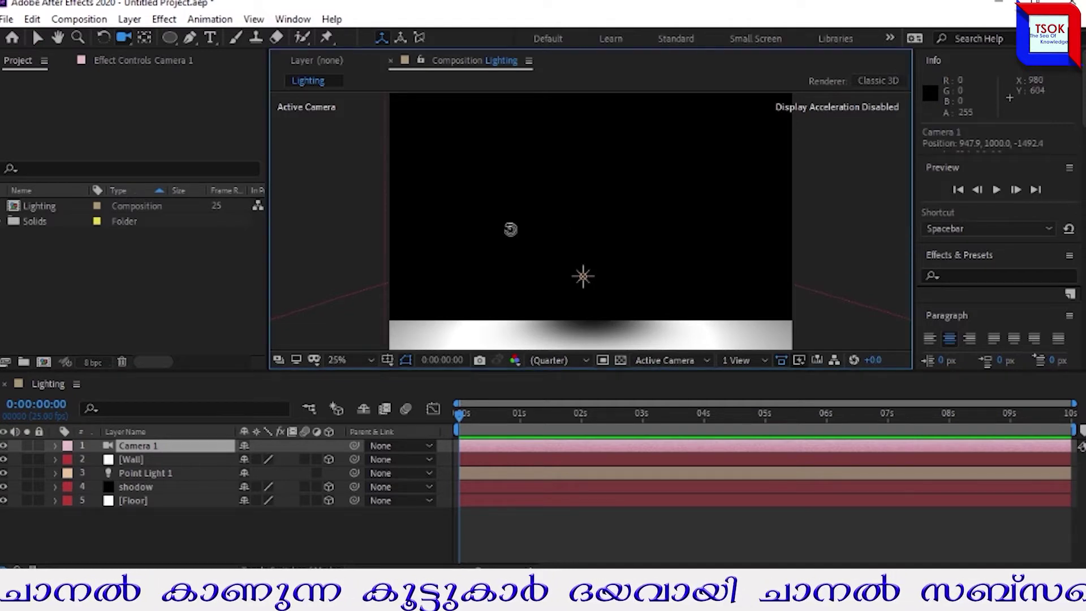
pyautogui.moveTo(506, 229); pyautogui.dragTo(599, 220)
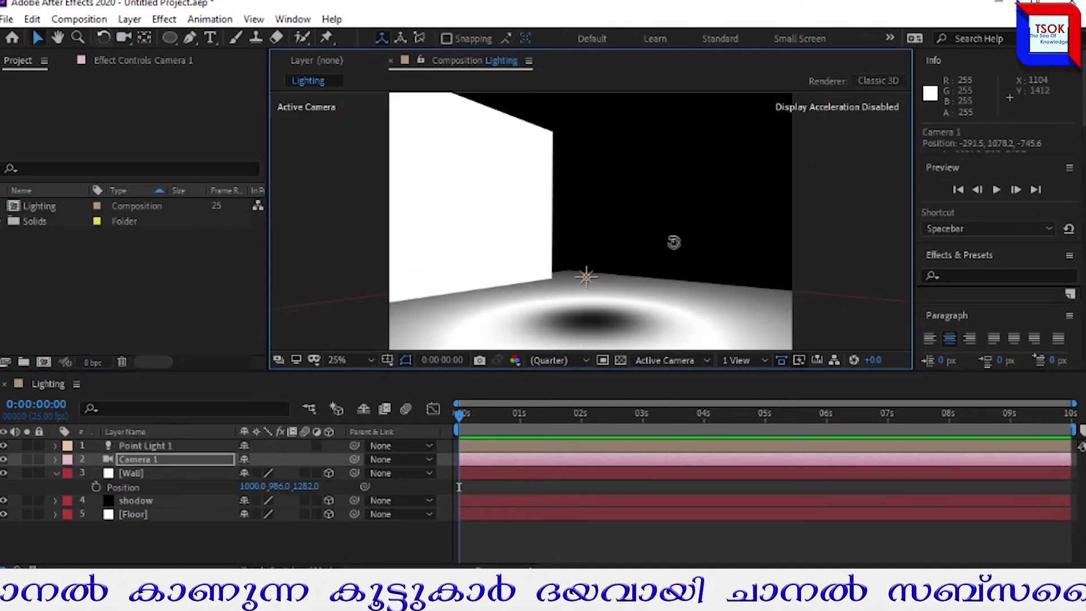
pyautogui.press('c')
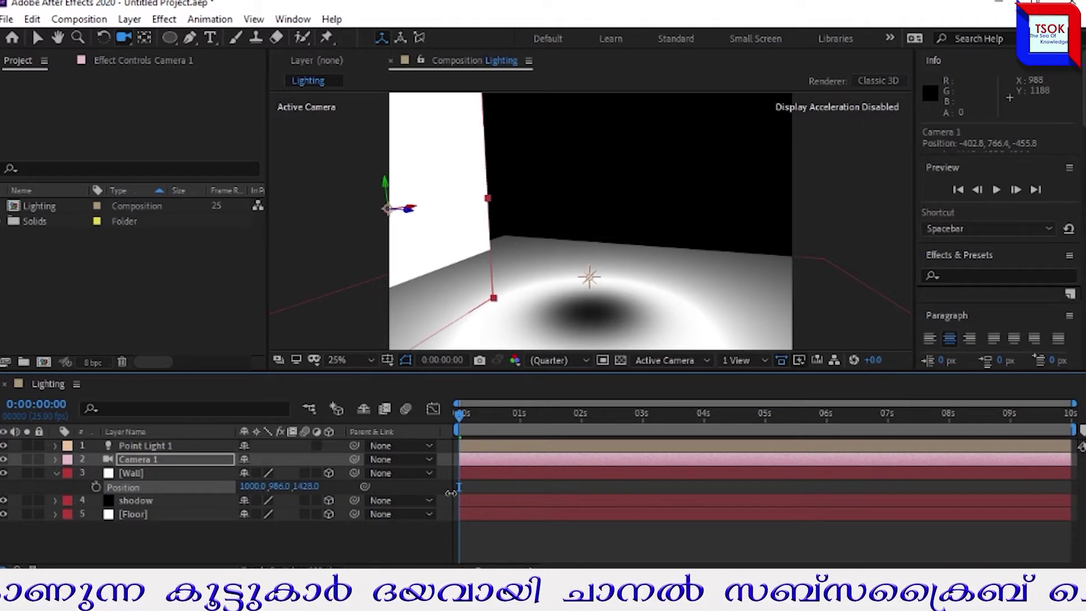
# - Push the Wall layer back to Z 1639 at the rear of the floor and delete Camera 1
pyautogui.moveTo(451, 493); pyautogui.dragTo(570, 493)
pyautogui.click(132, 456)
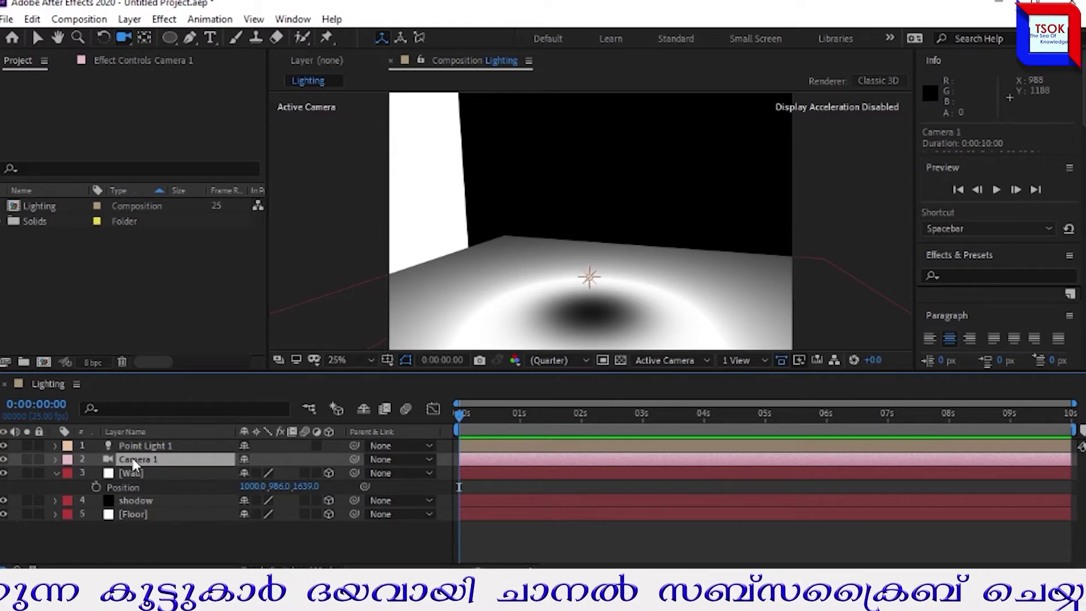
pyautogui.press('Delete')
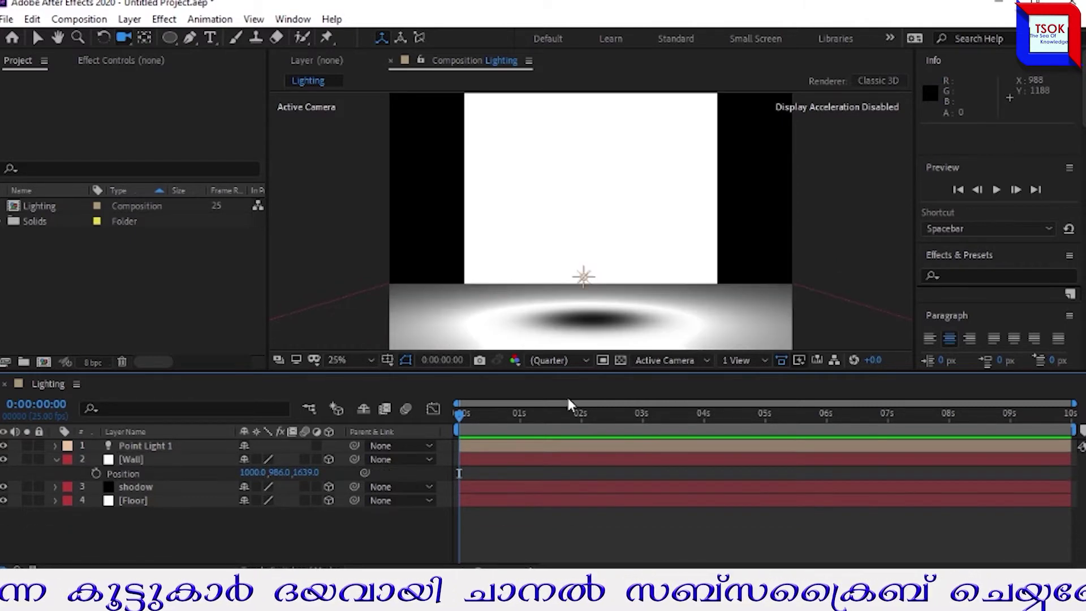
# - Scale the Wall layer up uniformly until it spans the full frame width behind the floor
pyautogui.press('s')
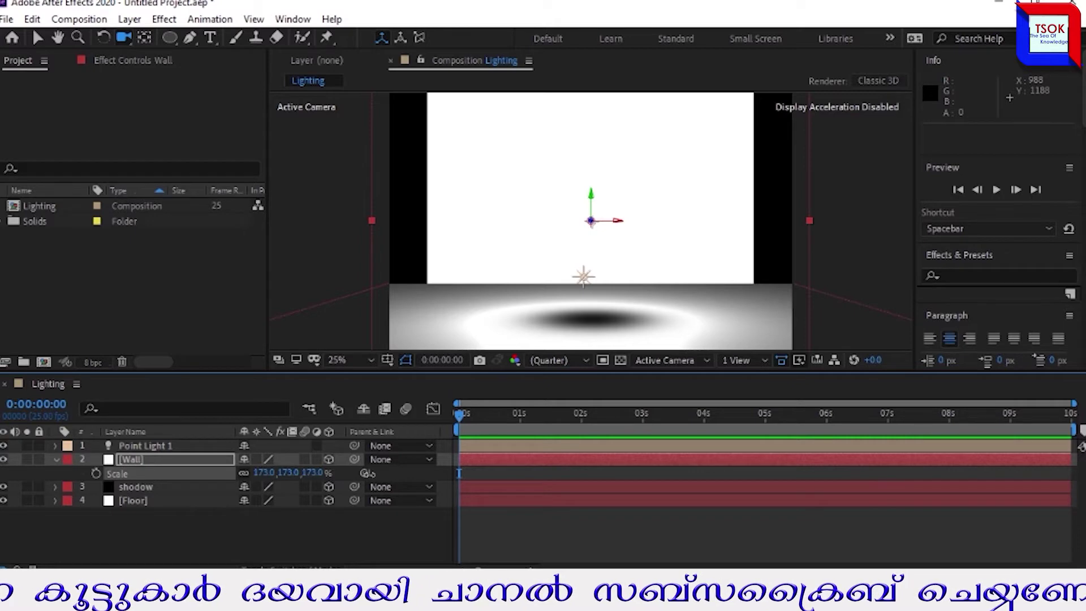
pyautogui.moveTo(368, 472); pyautogui.dragTo(368, 470)
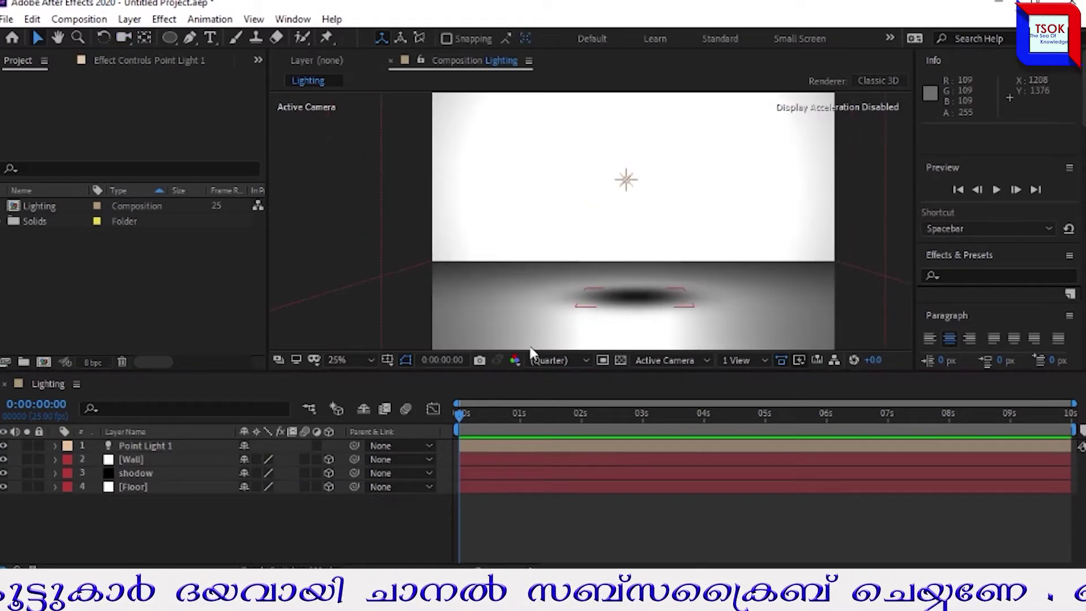
# - Reduce the intensity of Point Light 1 to 100%
pyautogui.click(142, 447)
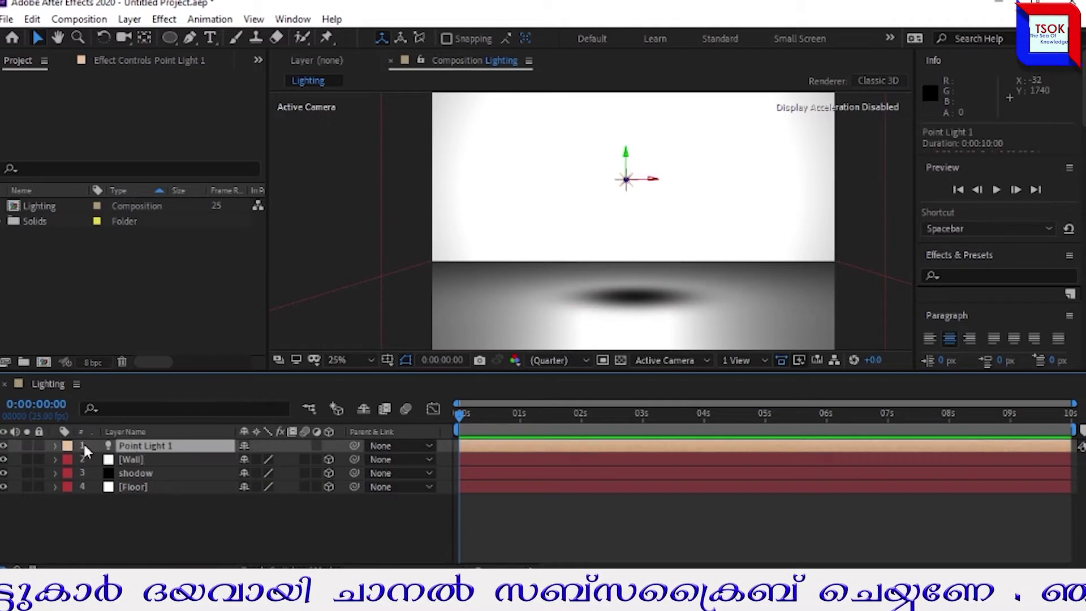
pyautogui.click(56, 445)
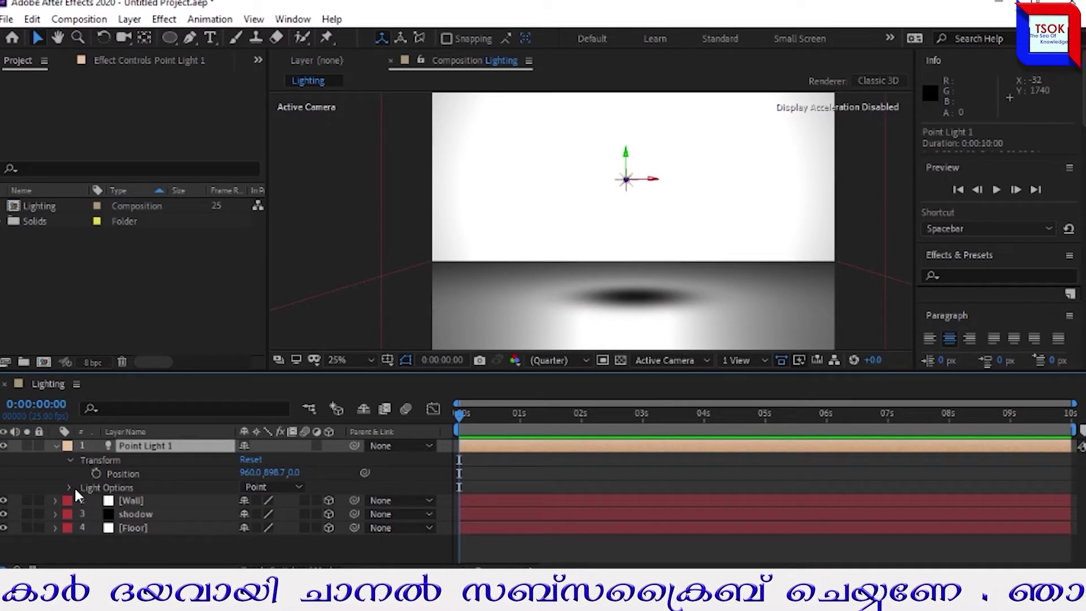
pyautogui.click(69, 487)
pyautogui.scroll(-3, 85, 499)
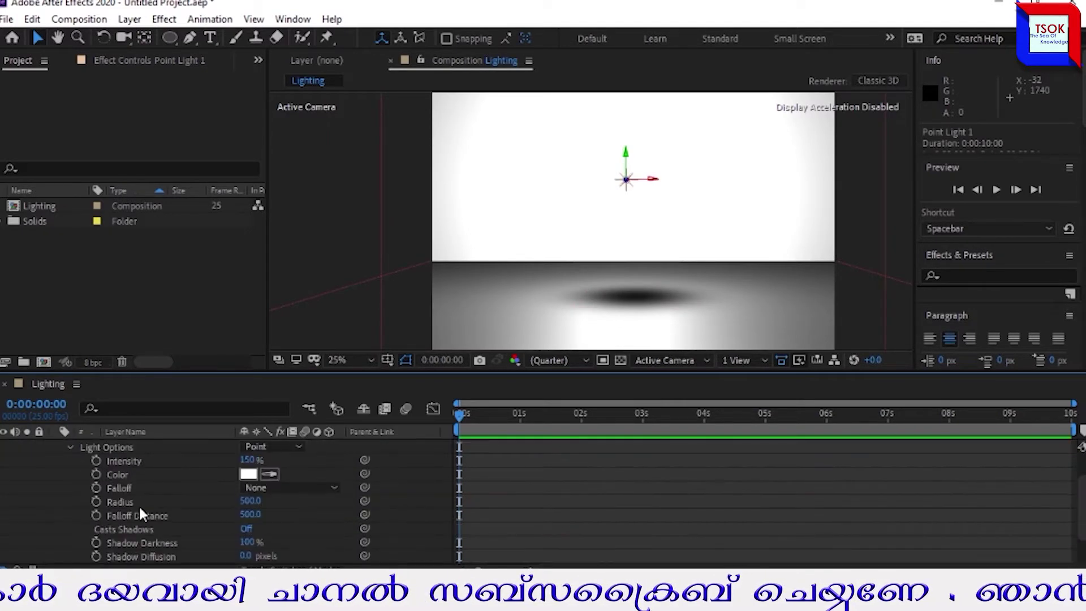
pyautogui.moveTo(249, 461); pyautogui.dragTo(218, 462)
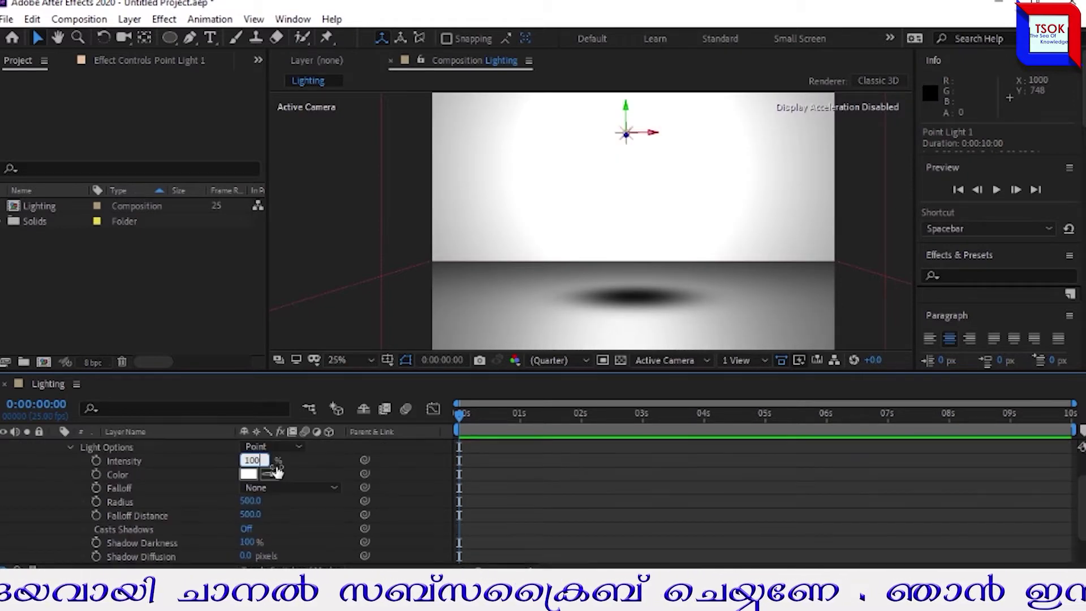
pyautogui.click(331, 475)
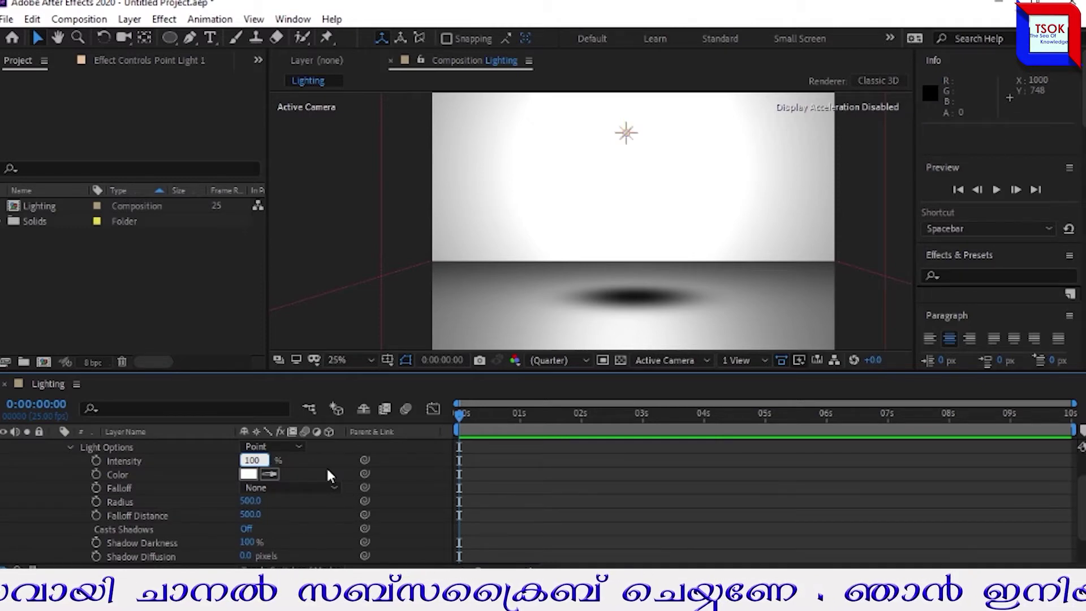
pyautogui.scroll(1, 53, 444)
pyautogui.click(55, 446)
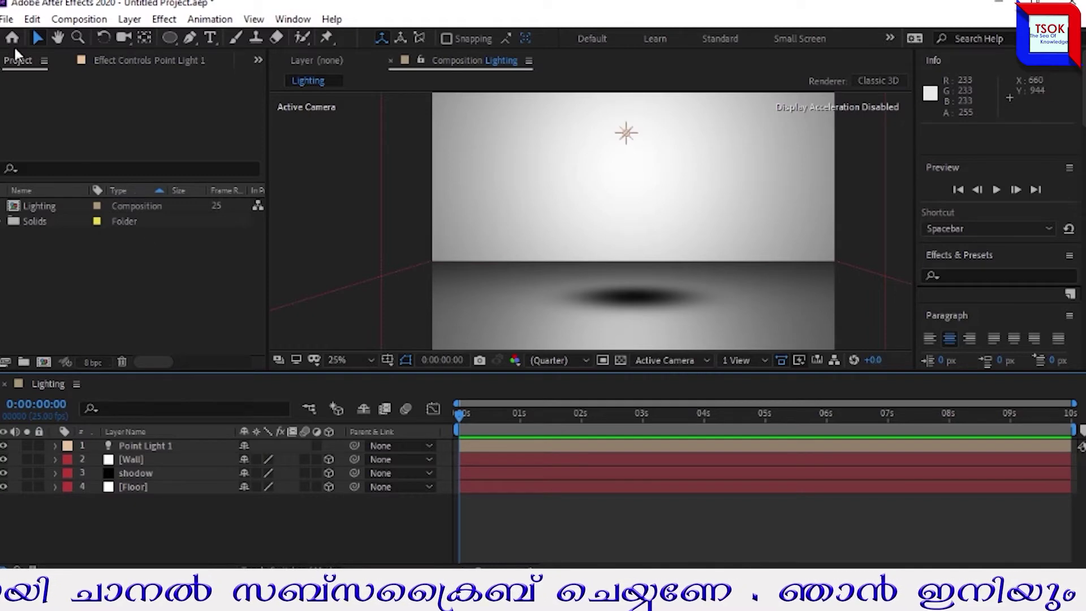
# - Import the images CFL Light .png, Floor.jpg and Top.png from the Lighting folder as footage
pyautogui.click(7, 19)
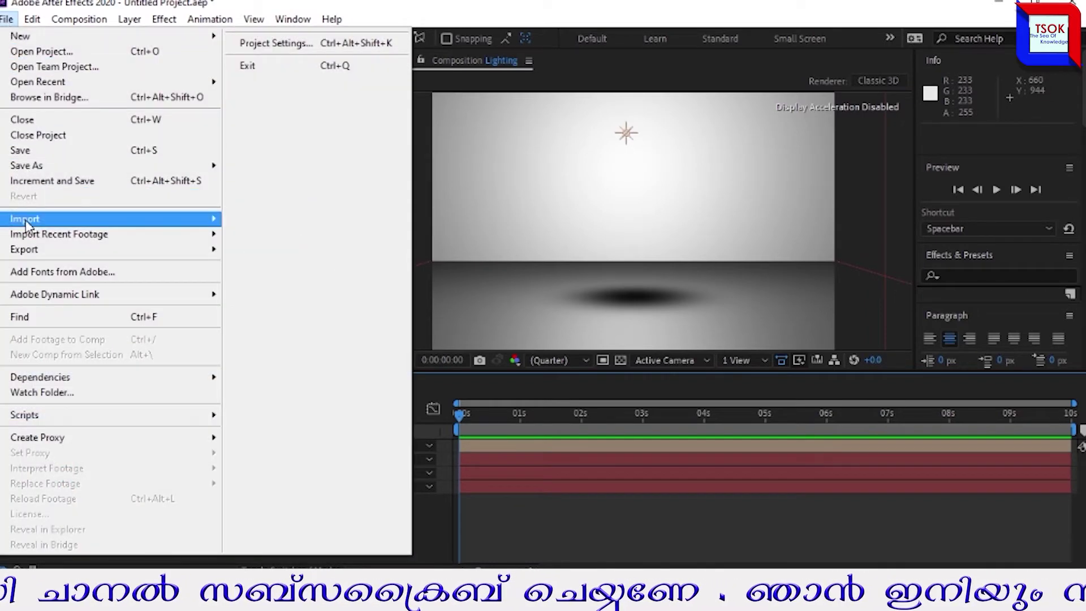
pyautogui.moveTo(170, 219)
pyautogui.click(306, 220)
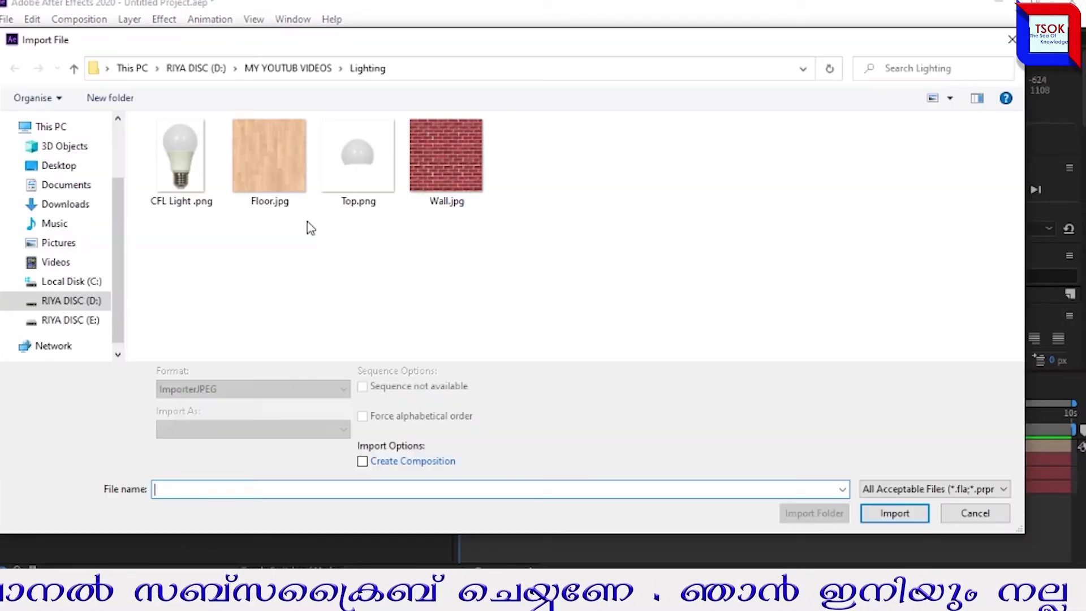
pyautogui.click(179, 169)
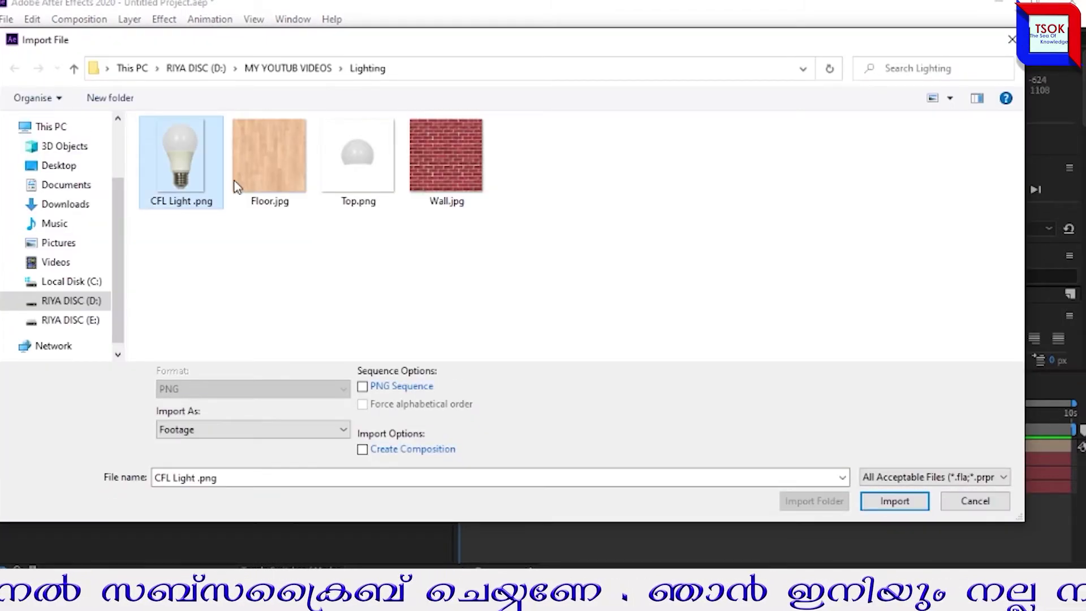
pyautogui.keyDown('shift'); pyautogui.click(376, 160); pyautogui.keyUp('shift')
pyautogui.click(892, 503)
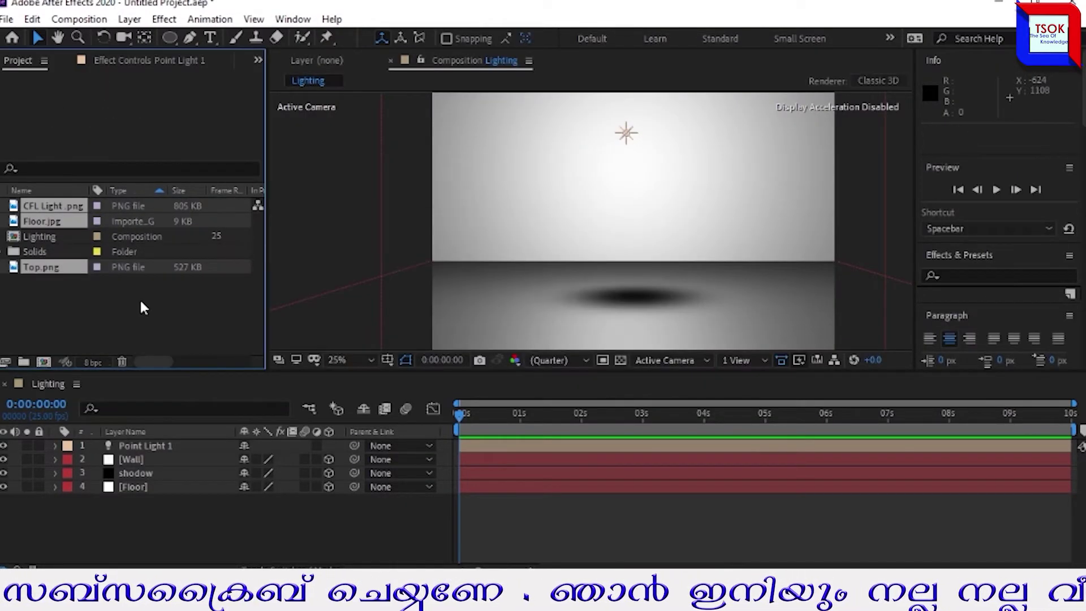
# - Add CFL Light .png to the Lighting composition as the topmost layer
pyautogui.click(40, 262)
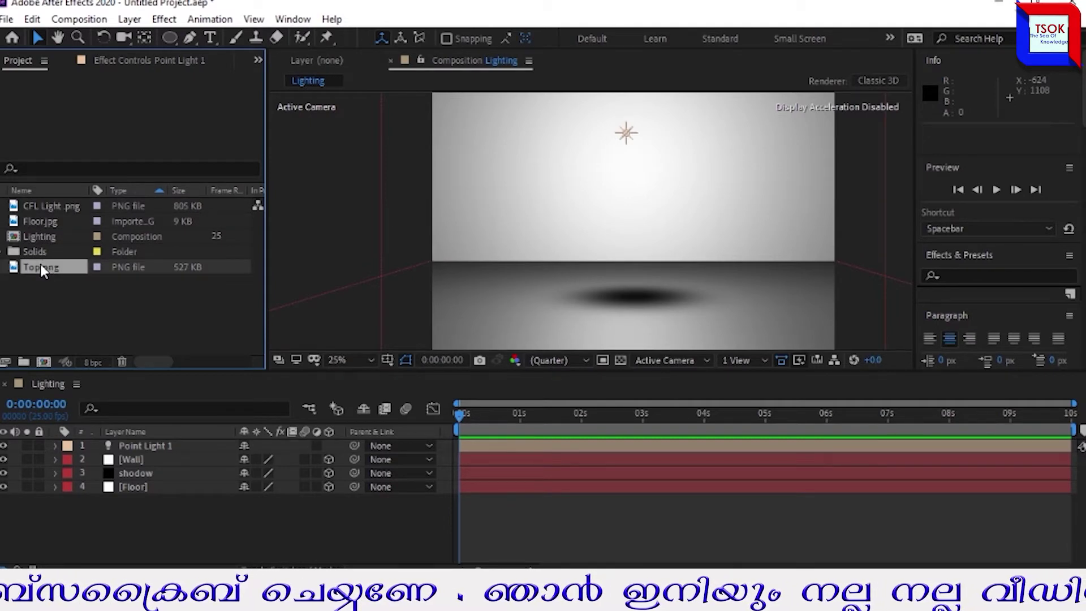
pyautogui.click(46, 206)
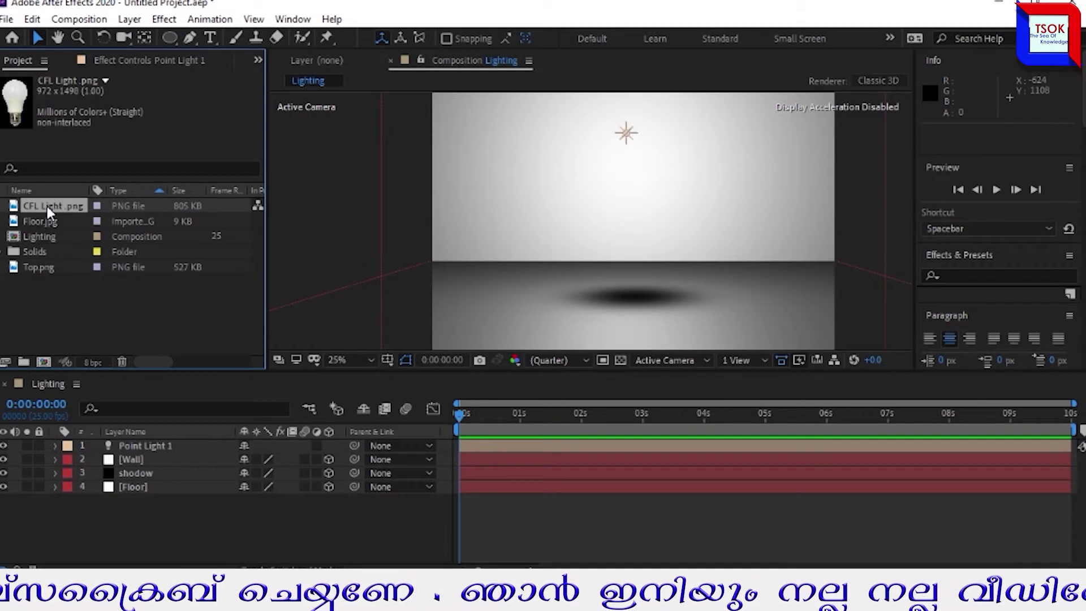
pyautogui.click(86, 304)
pyautogui.moveTo(53, 204); pyautogui.dragTo(120, 448)
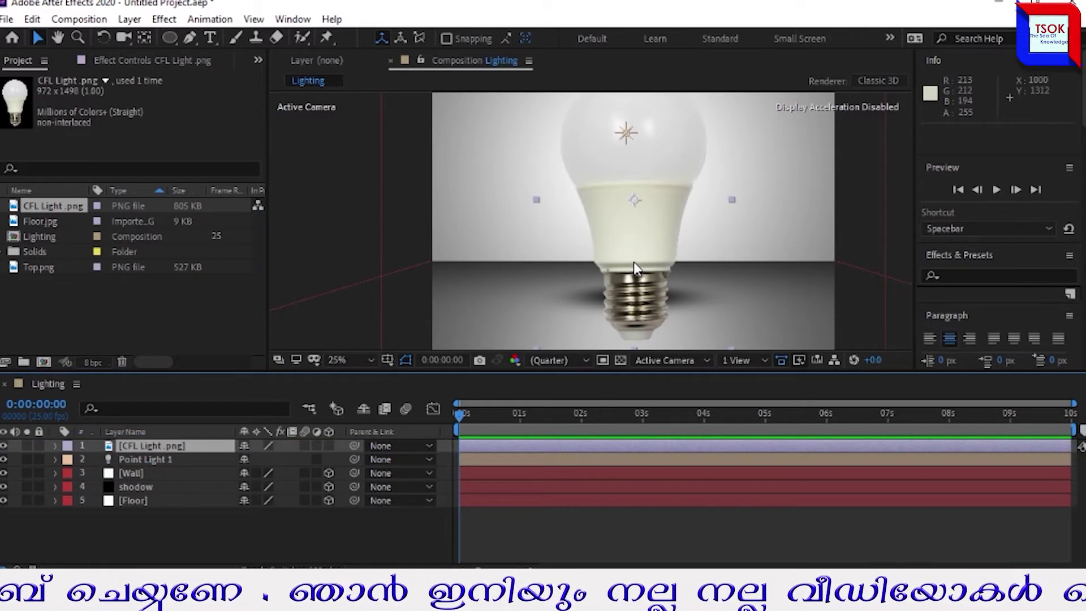
# - Scale the CFL Light .png layer down to 60% and lower it so the bulb's base rests on the floor shadow
pyautogui.click(634, 263)
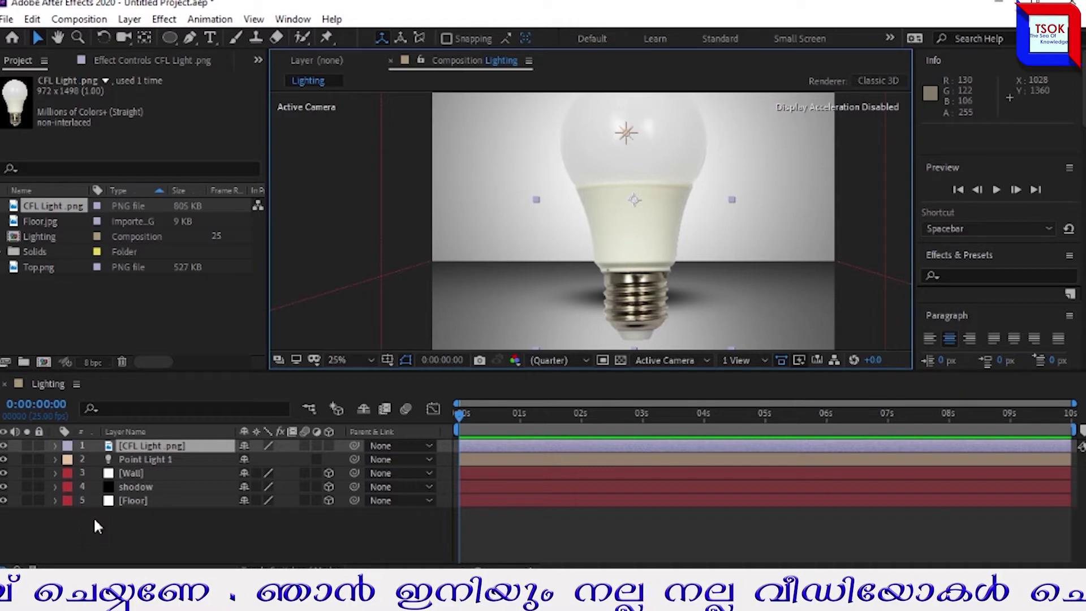
pyautogui.press('s')
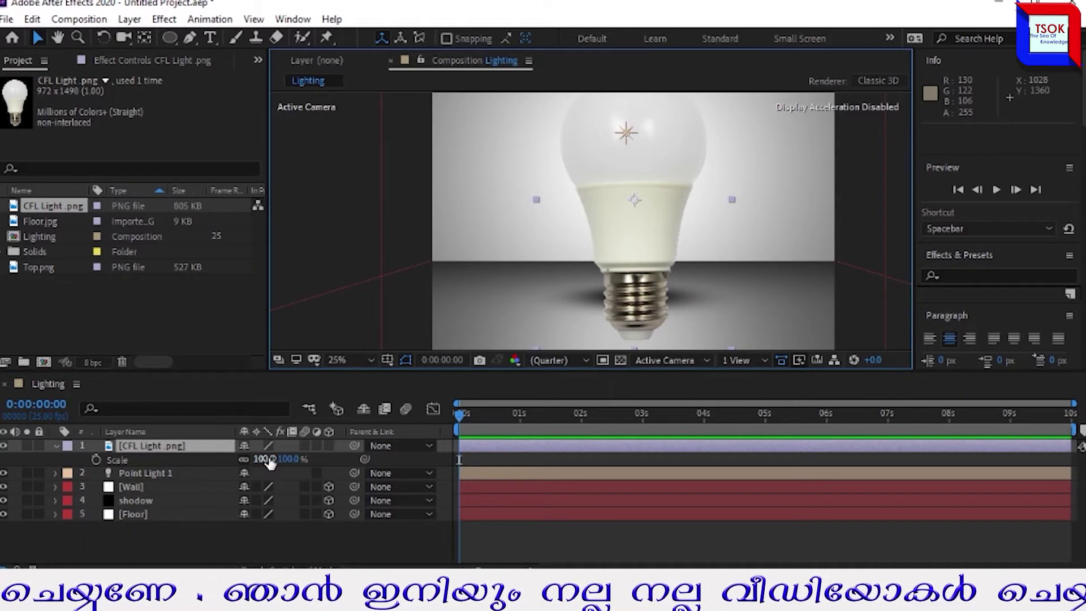
pyautogui.moveTo(267, 461); pyautogui.dragTo(232, 462)
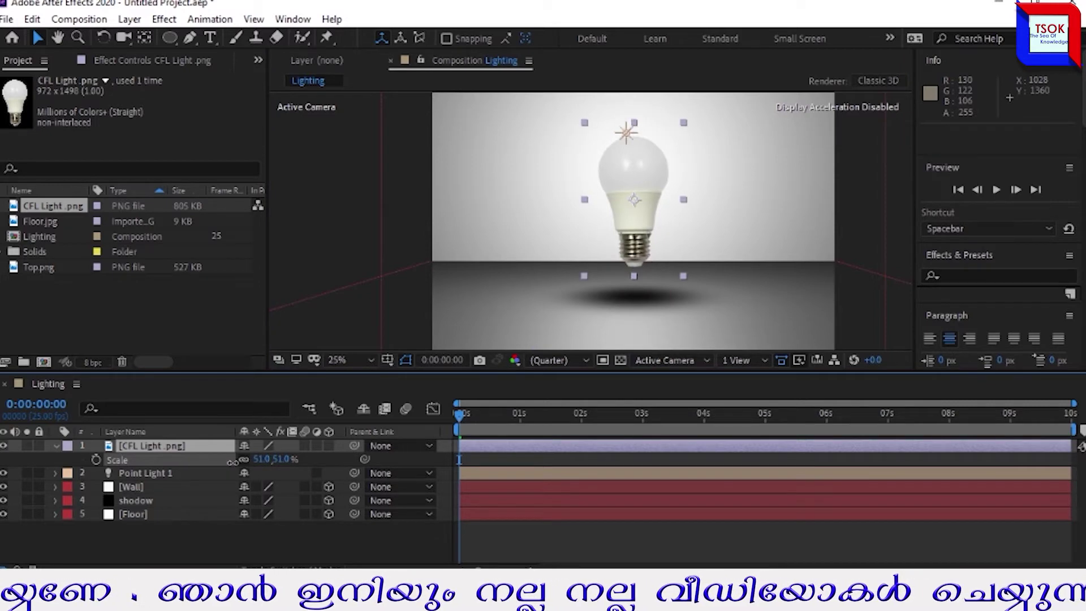
pyautogui.moveTo(271, 462); pyautogui.dragTo(279, 464)
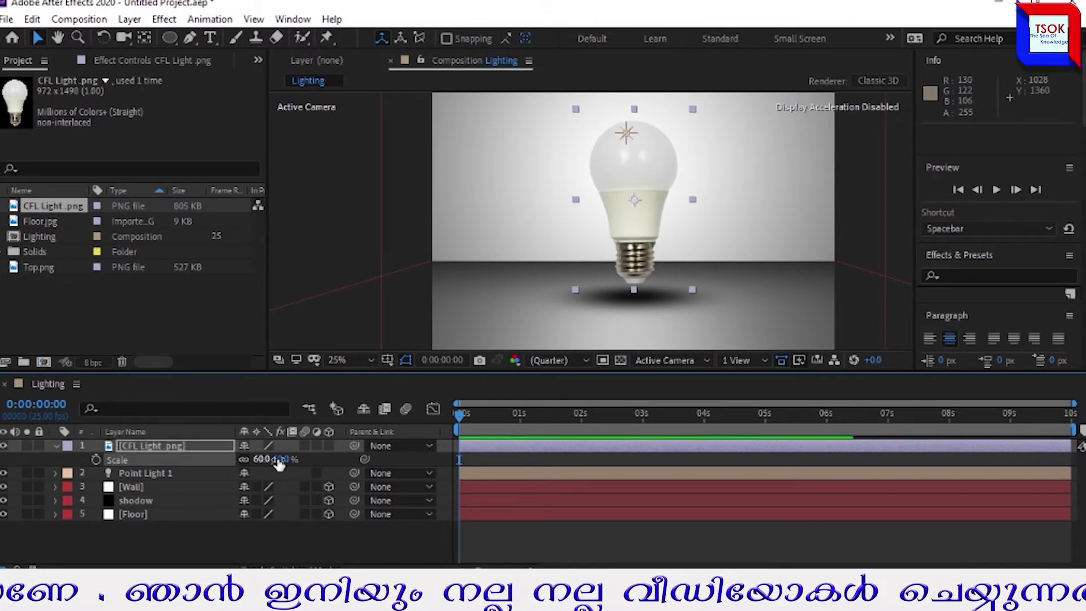
pyautogui.press('p')
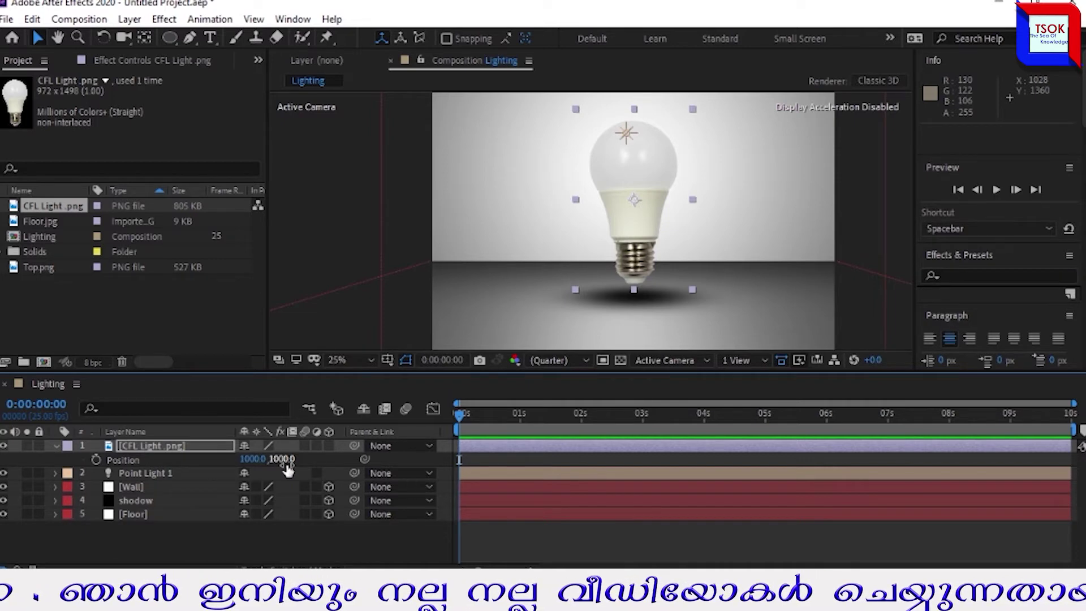
pyautogui.click(131, 487)
# - Add Top.png as the topmost layer and scale it down uniformly until its dome matches the bulb's width
pyautogui.moveTo(42, 267); pyautogui.dragTo(142, 439)
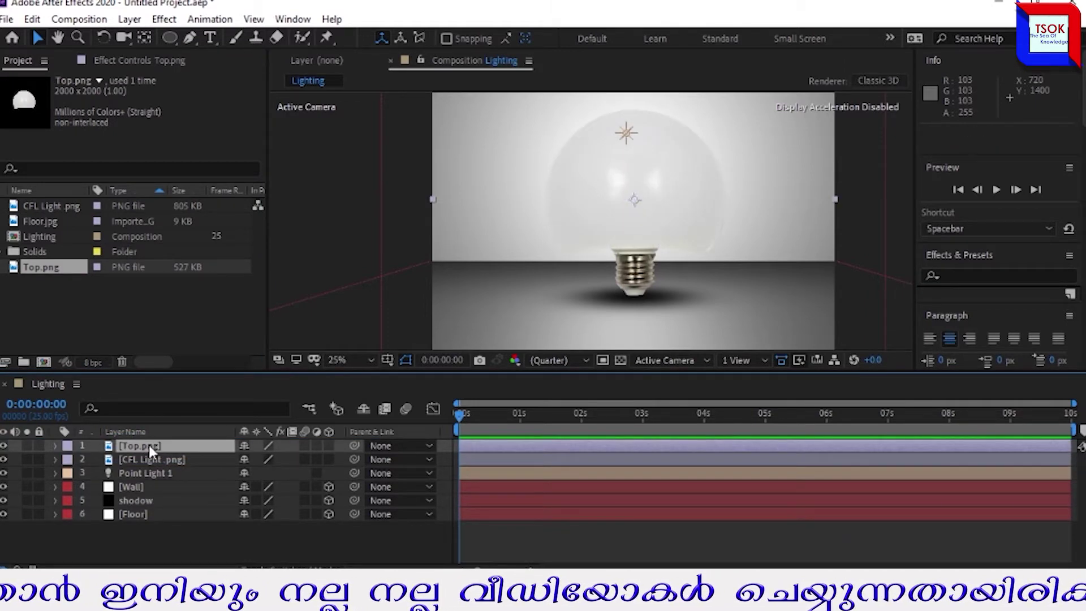
pyautogui.press('s')
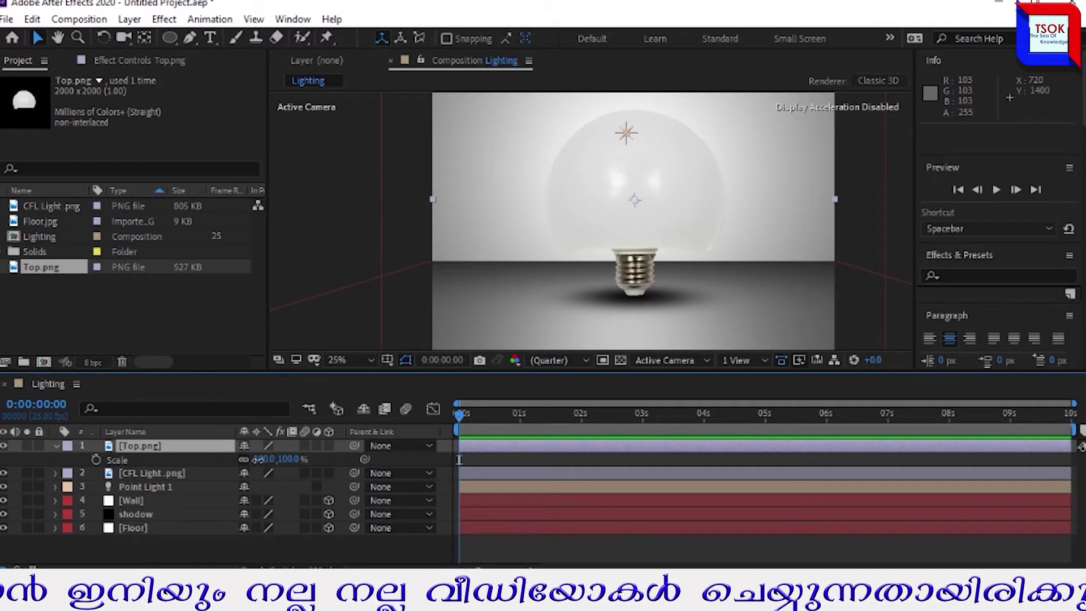
pyautogui.write('91')
pyautogui.press('Return')
pyautogui.moveTo(231, 460); pyautogui.dragTo(207, 461)
# - Raise the Top.png layer to a Y position of about 890 so it covers the bulb's dome
pyautogui.press('p')
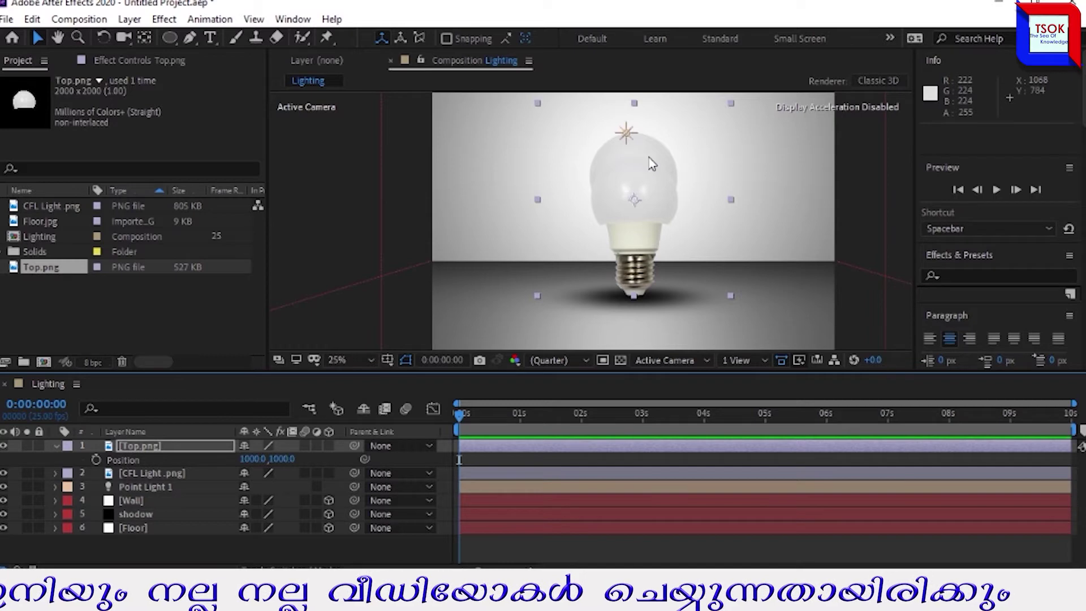
pyautogui.moveTo(282, 459); pyautogui.dragTo(207, 460)
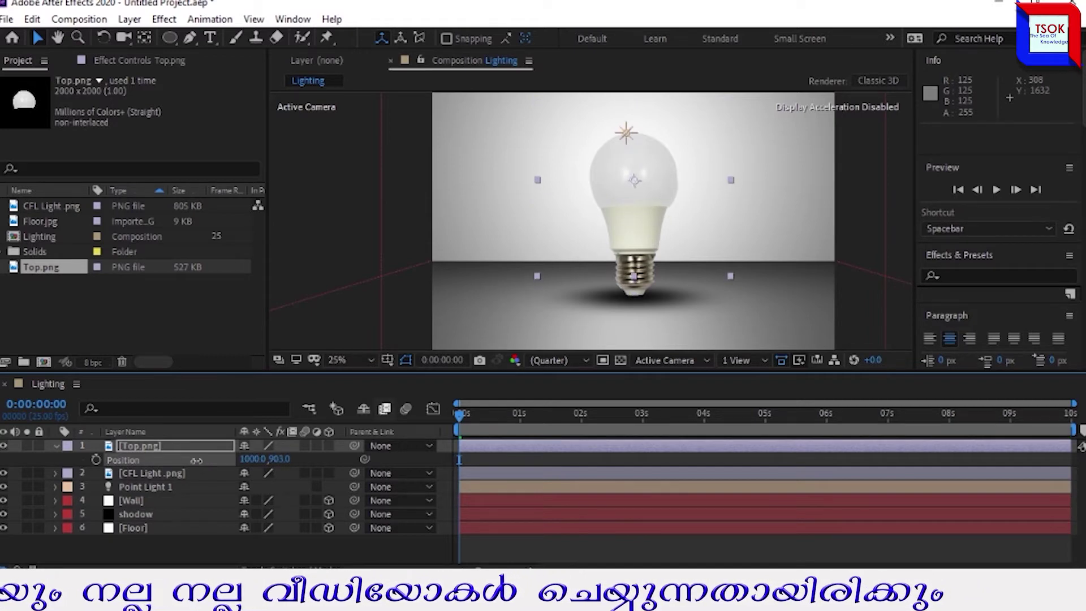
pyautogui.moveTo(196, 460); pyautogui.dragTo(181, 460)
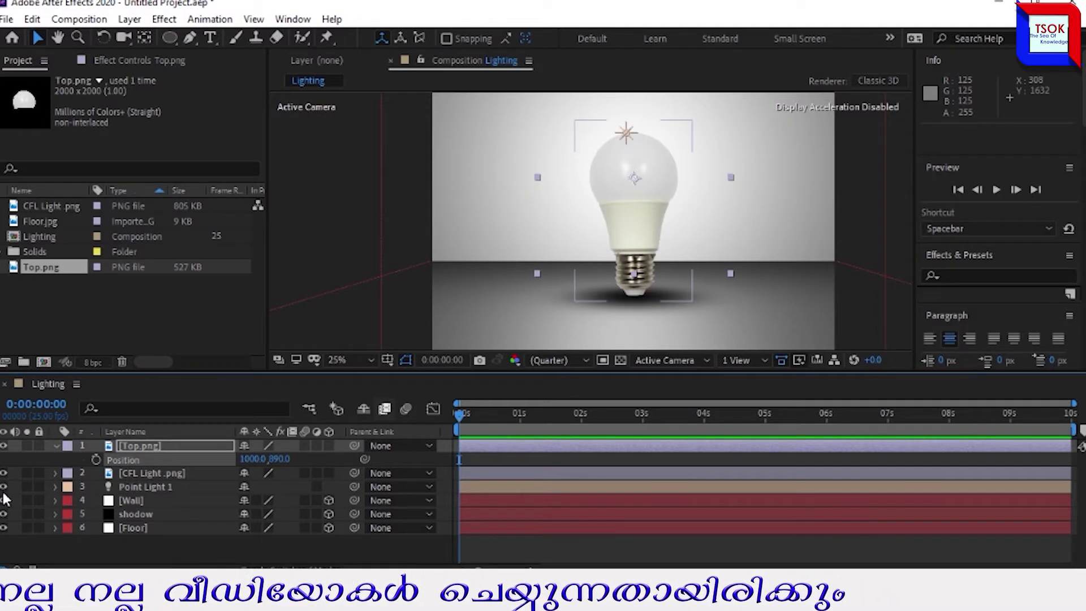
# - Hide the Point Light 1, Wall, shodow and Floor layers, and apply the Stylize Glow effect to the Top.png layer
pyautogui.moveTo(3, 488); pyautogui.dragTo(6, 531)
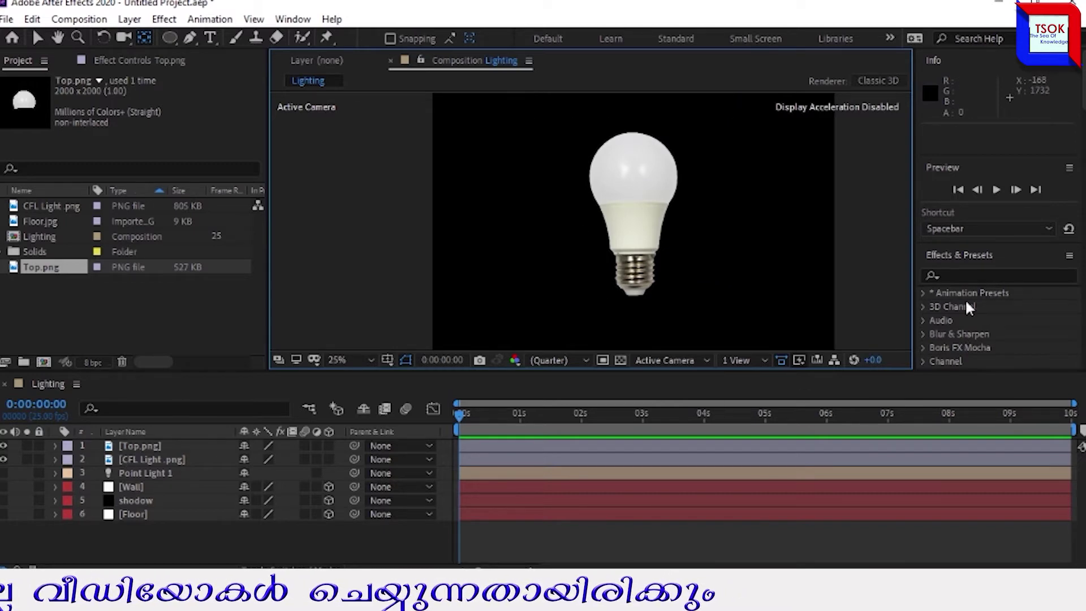
pyautogui.click(984, 274)
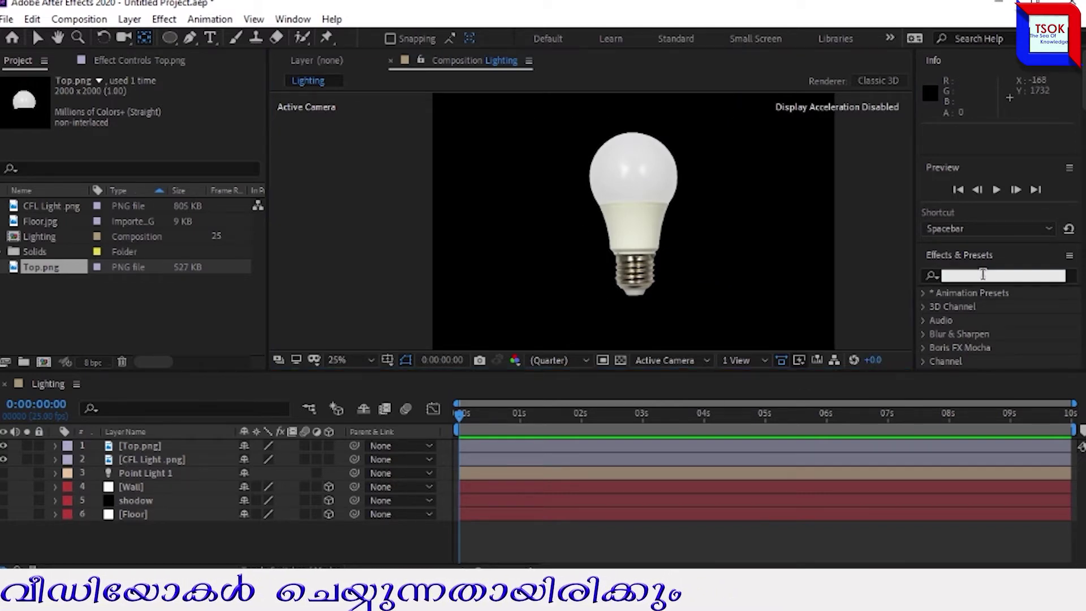
pyautogui.write('gi')
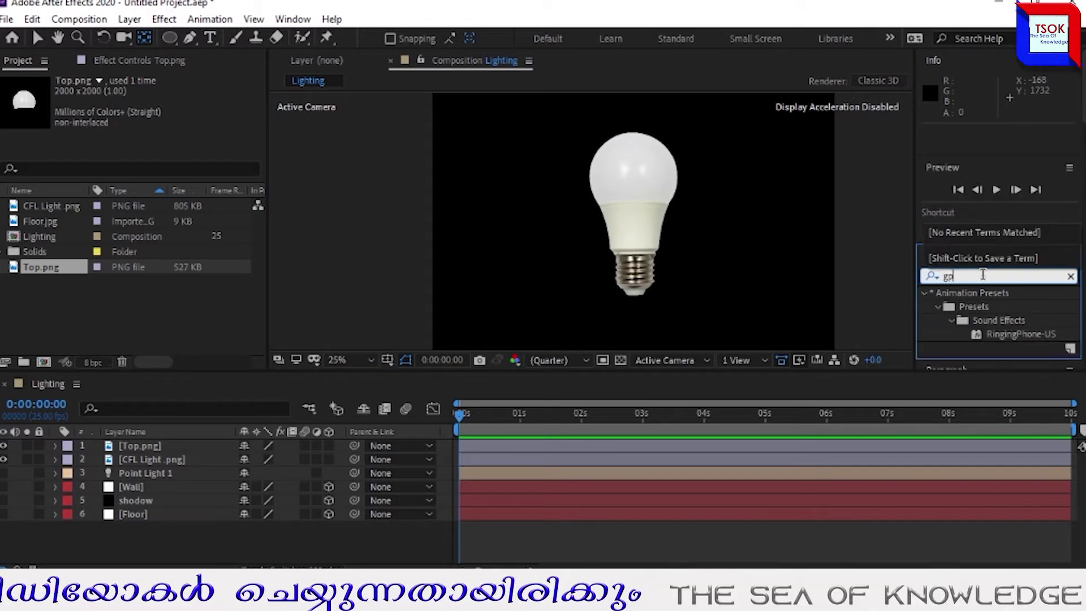
pyautogui.press('BackSpace')
pyautogui.write('low')
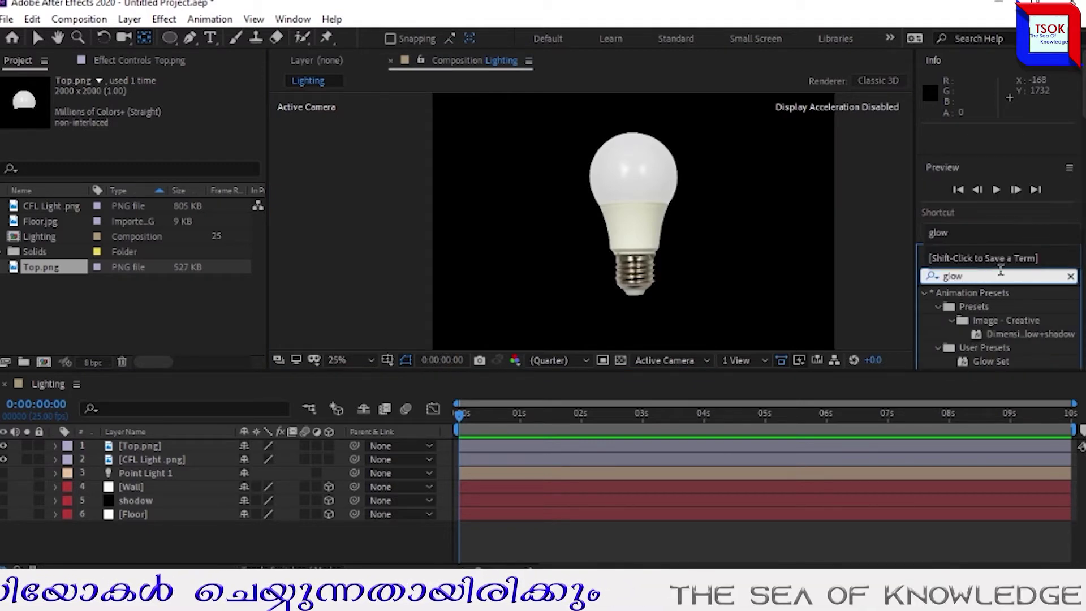
pyautogui.scroll(-5, 992, 338)
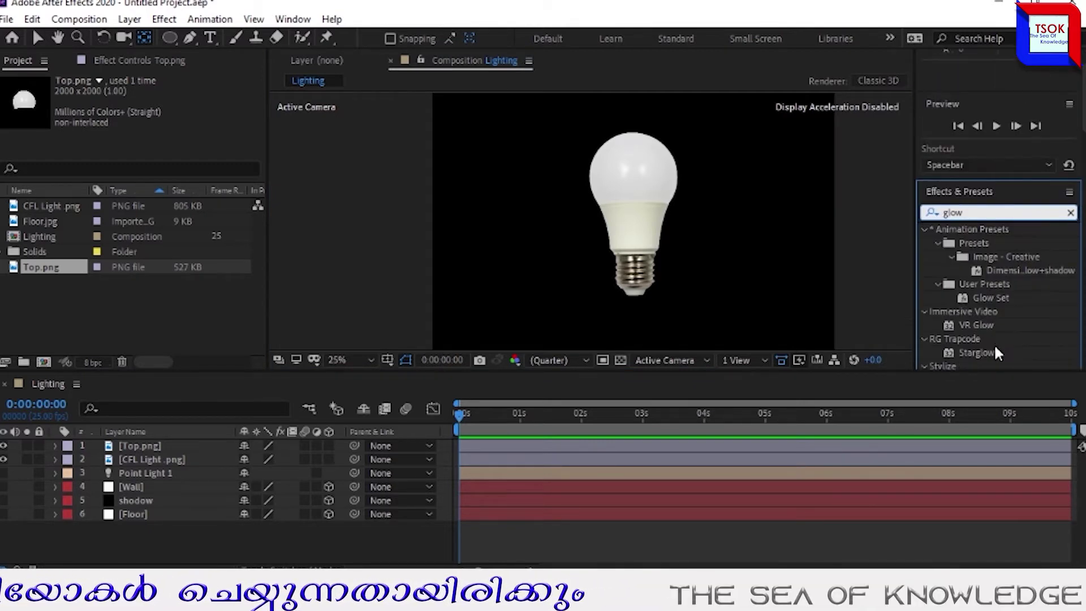
pyautogui.moveTo(979, 320); pyautogui.dragTo(139, 447)
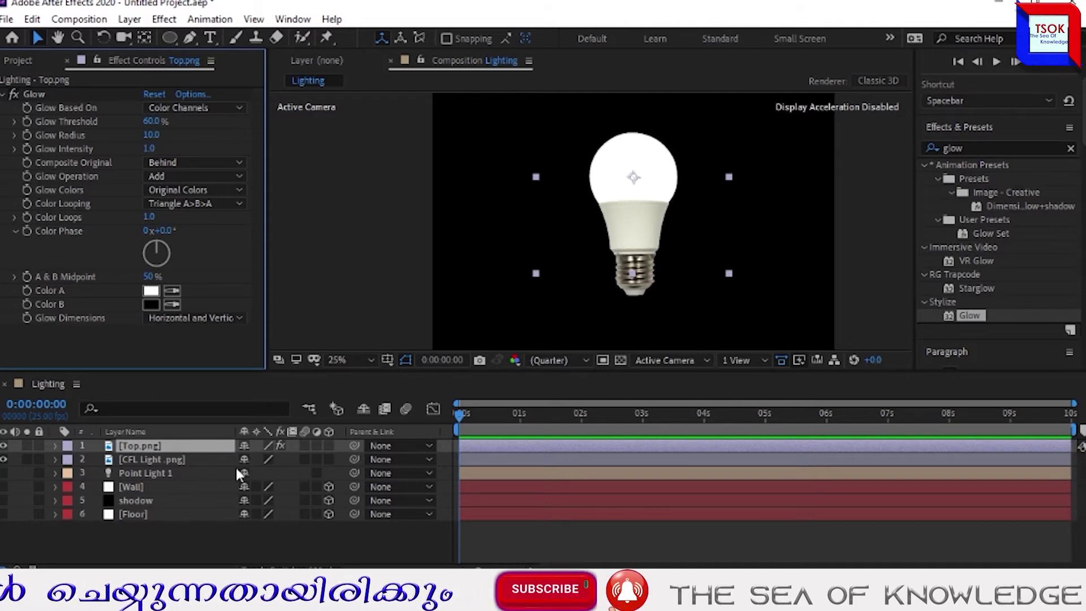
# - Make the Point Light 1, Wall and shodow layers visible again
pyautogui.click(4, 474)
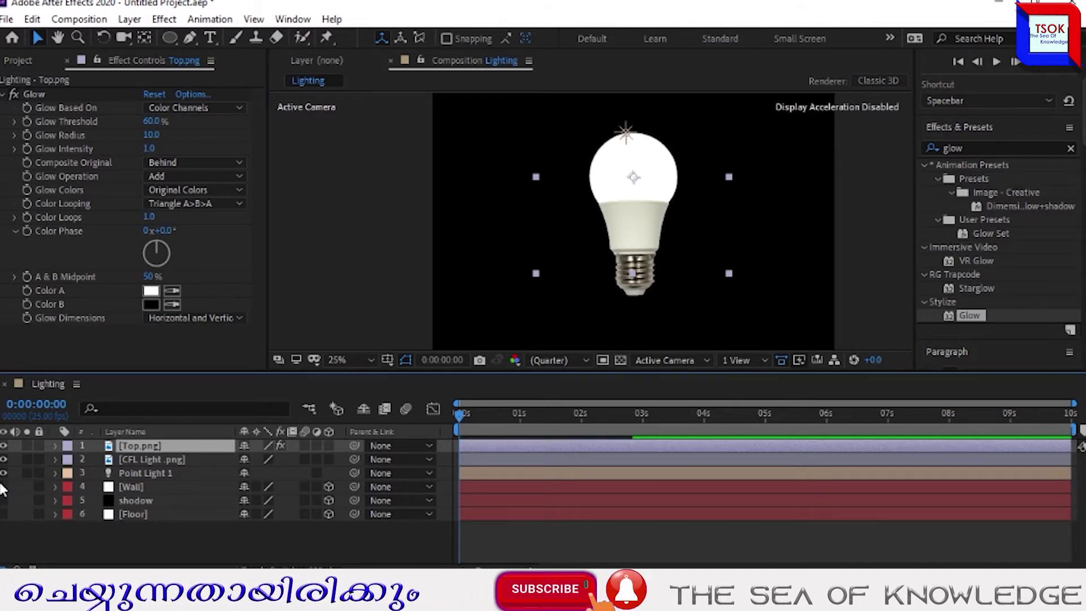
pyautogui.click(4, 486)
pyautogui.click(4, 501)
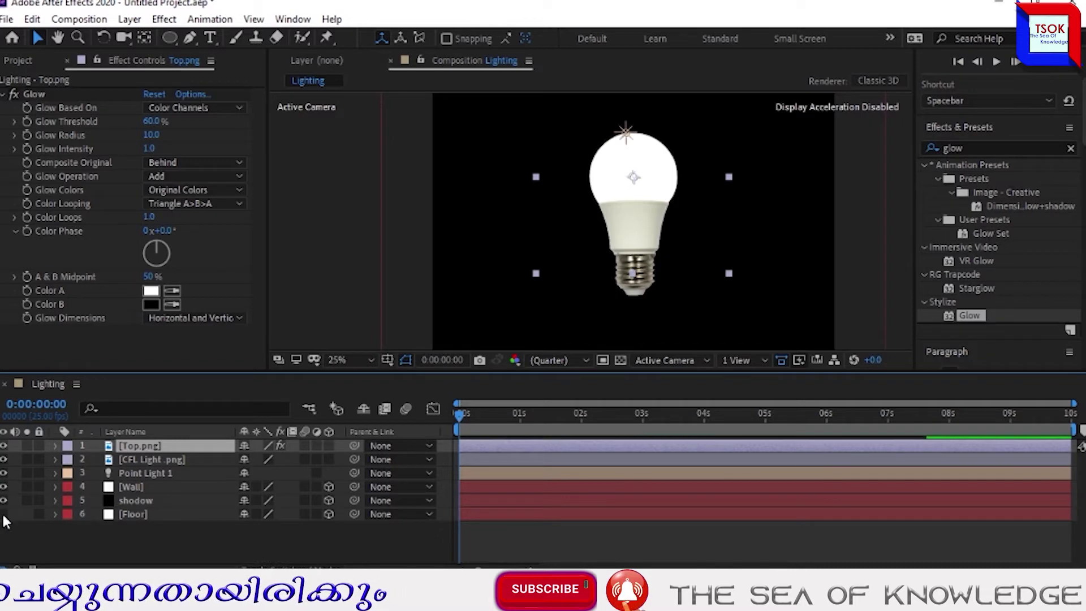
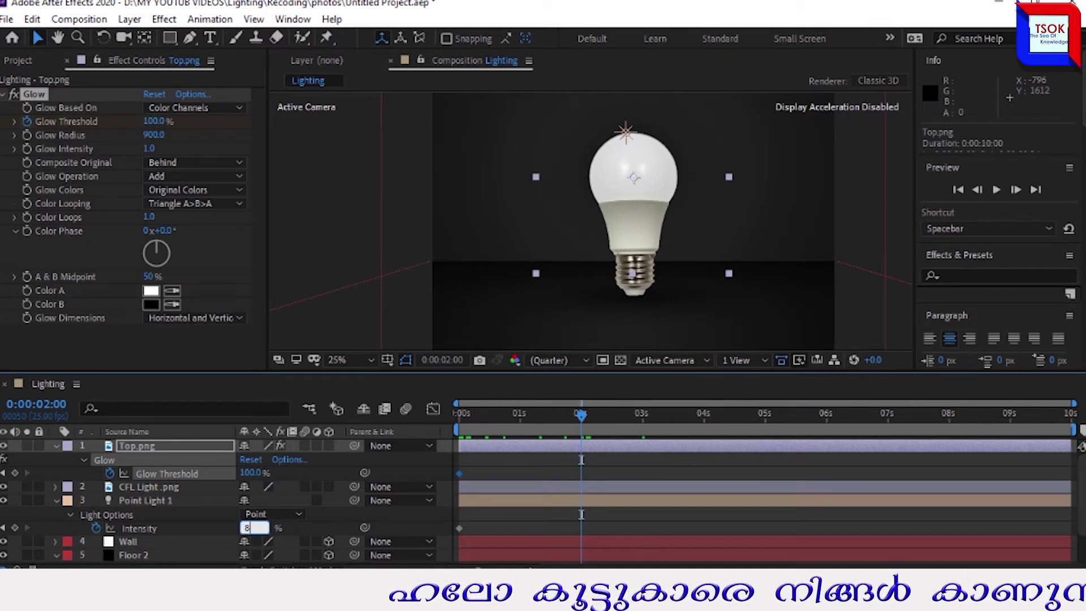
# - At 0:00:02:00, keyframe Point Light 1's Intensity at 80% and the Top.png layer's Glow Threshold at 50%
pyautogui.click(339, 509)
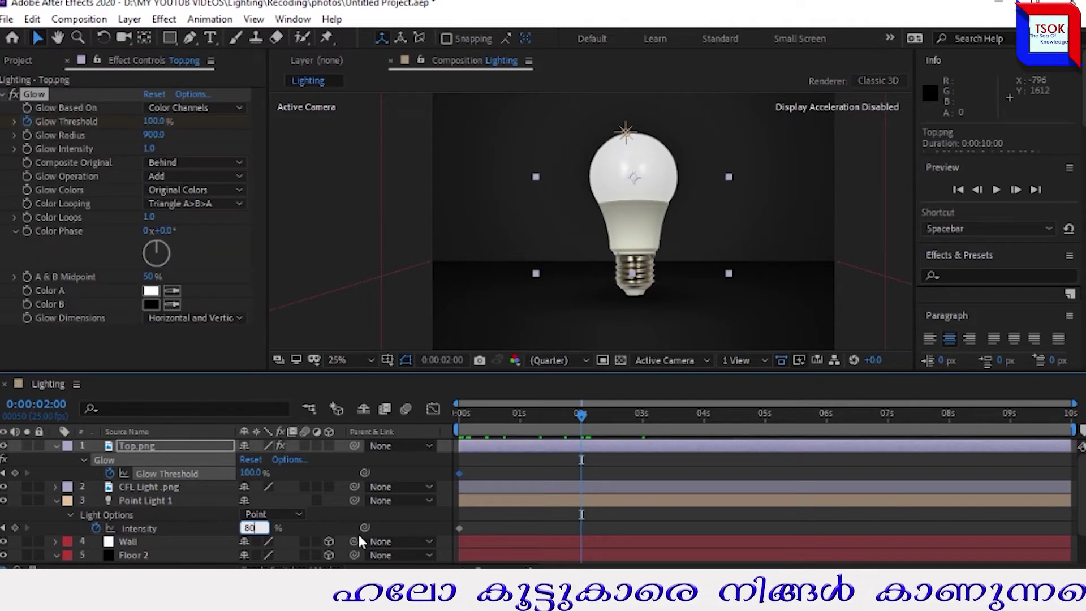
pyautogui.click(340, 508)
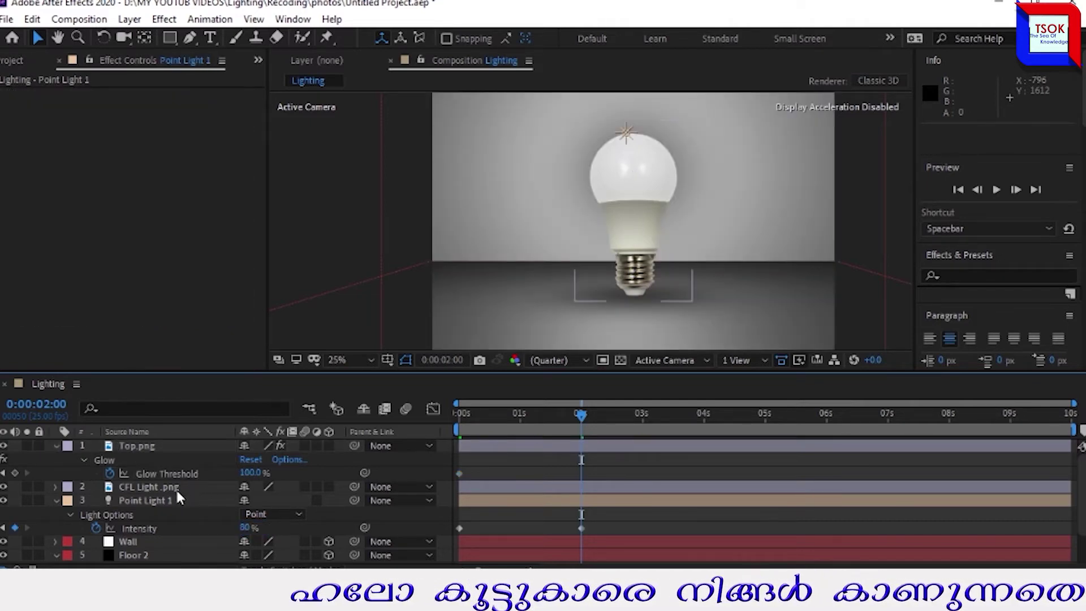
pyautogui.click(250, 474)
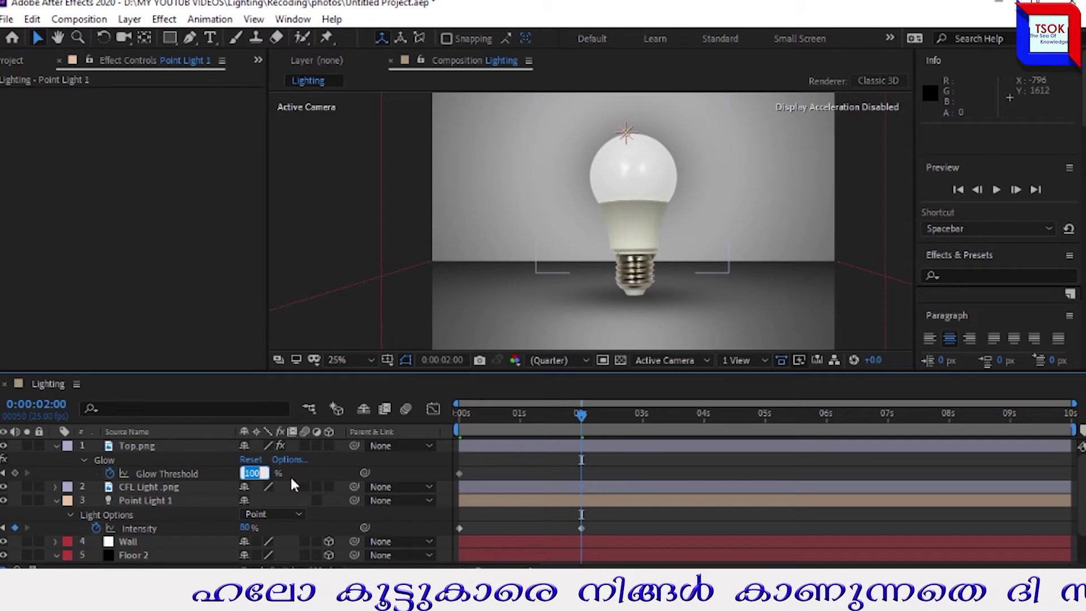
pyautogui.write('5')
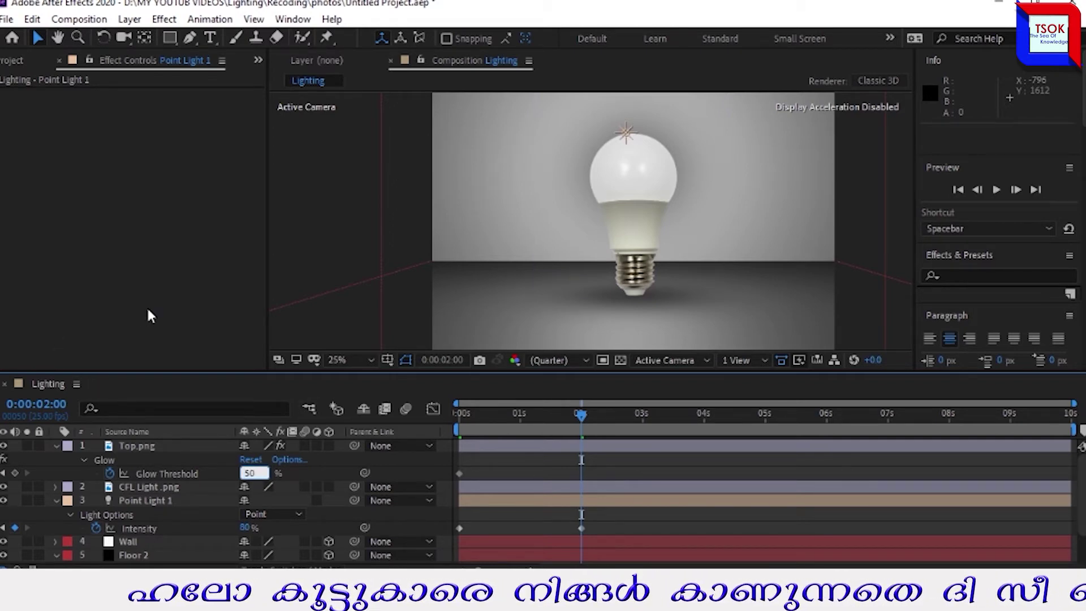
pyautogui.write('0')
pyautogui.click(603, 266)
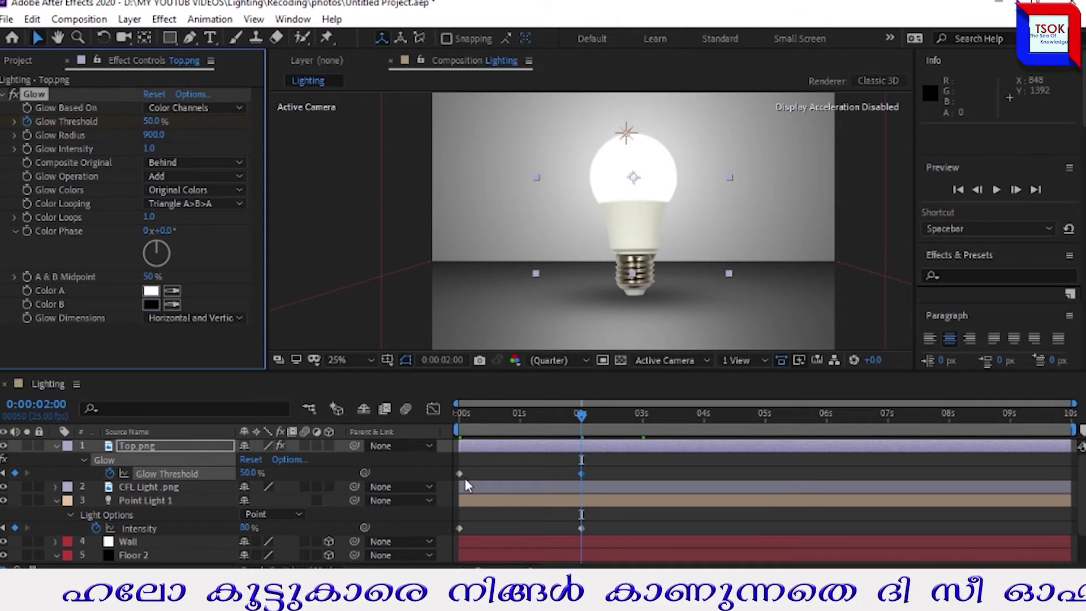
# - Preview the light-up animation from the first frame of the Lighting composition
pyautogui.click(957, 189)
pyautogui.click(996, 191)
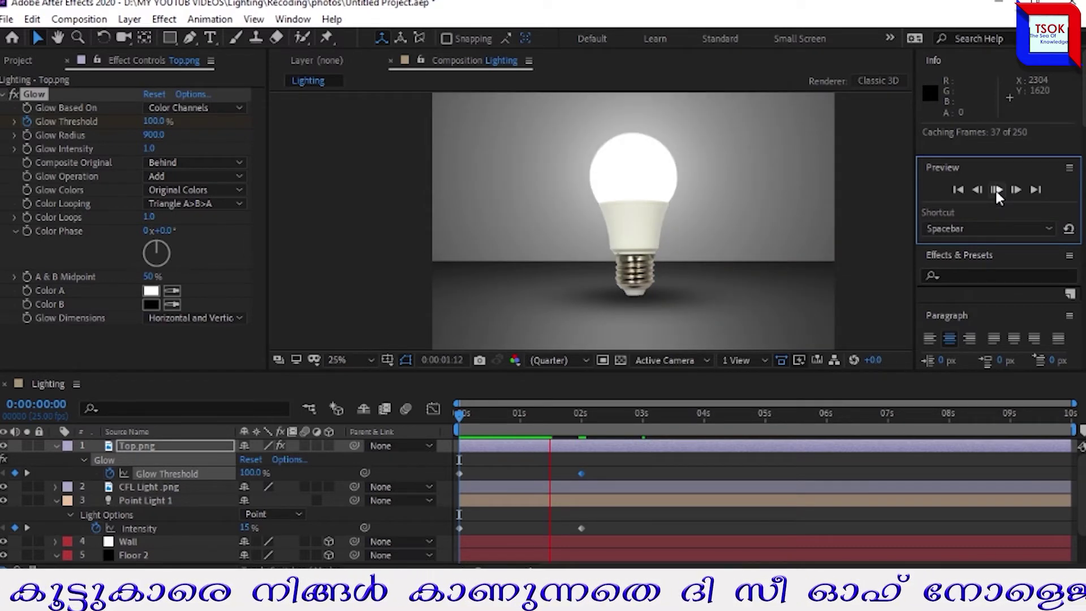
pyautogui.click(997, 191)
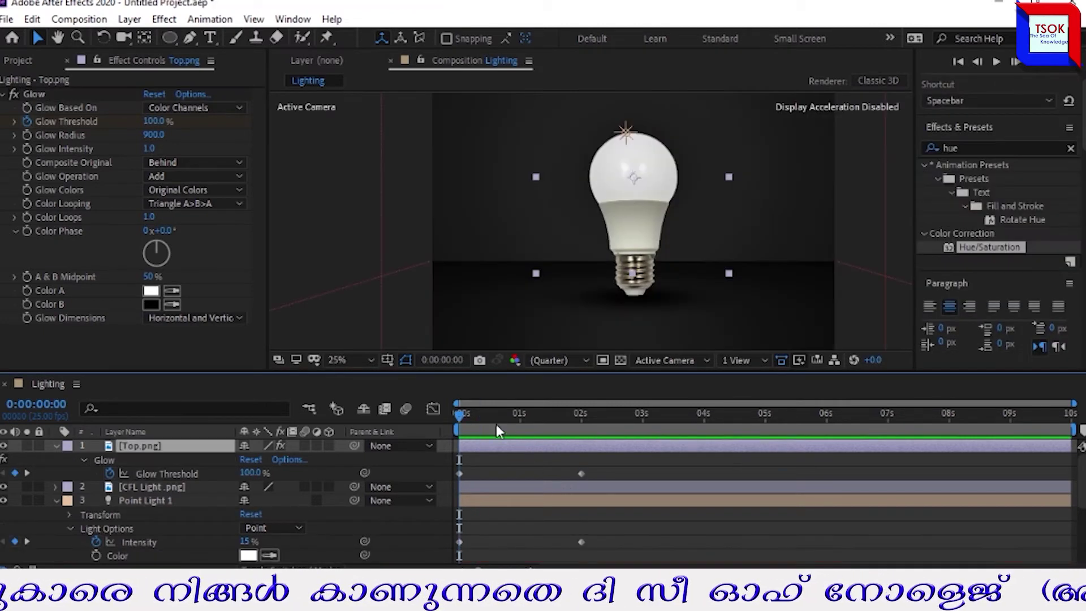
# - At 0:00:02:10, keyframe the Top.png layer's Glow Threshold at 100% and Point Light 1's Intensity at 15%
pyautogui.moveTo(460, 420); pyautogui.dragTo(608, 418)
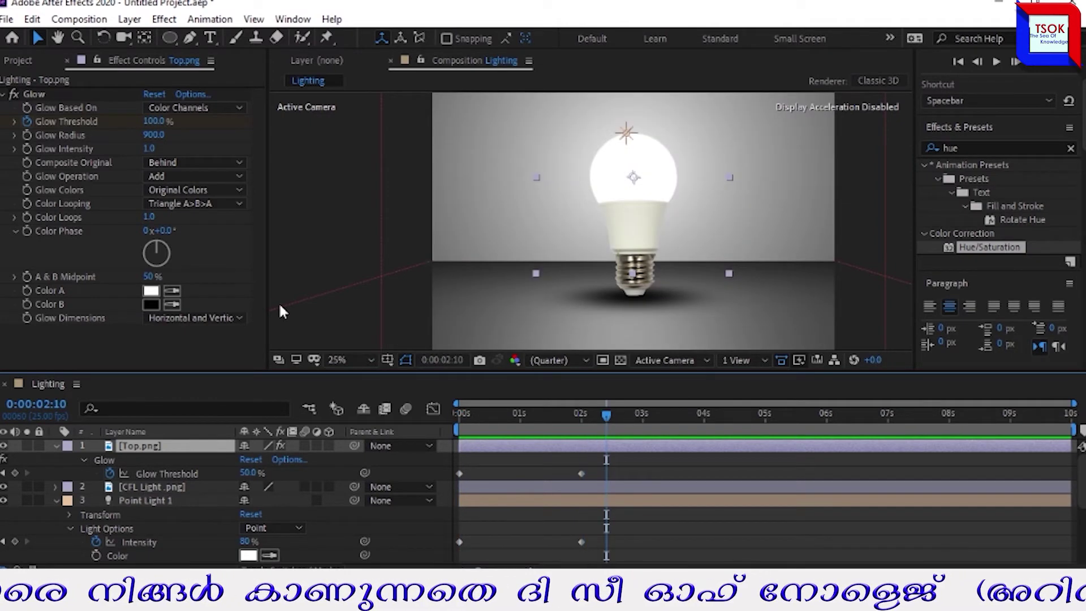
pyautogui.click(150, 121)
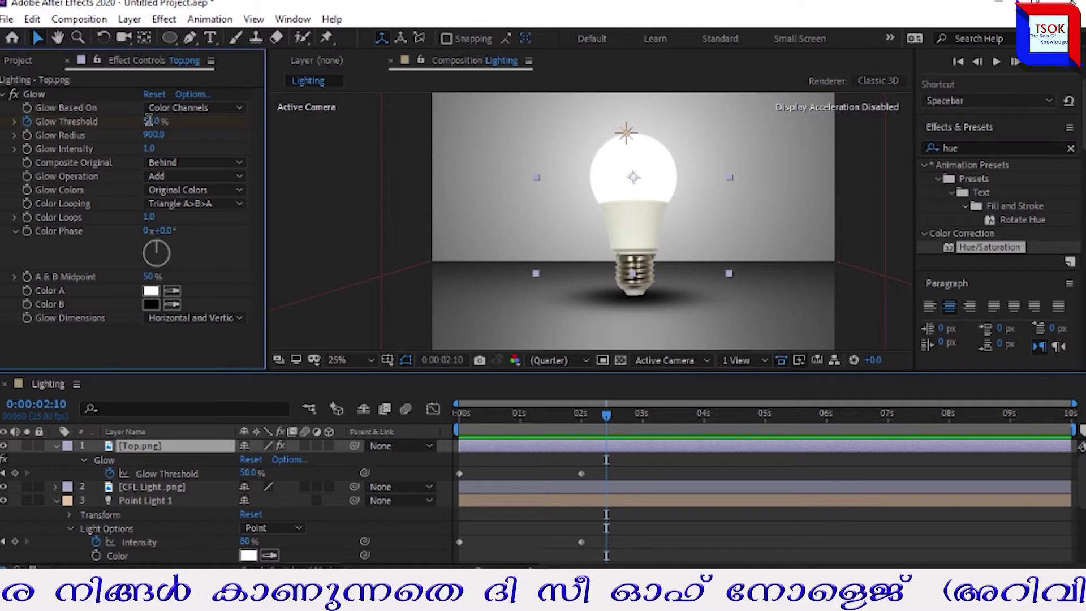
pyautogui.write('100')
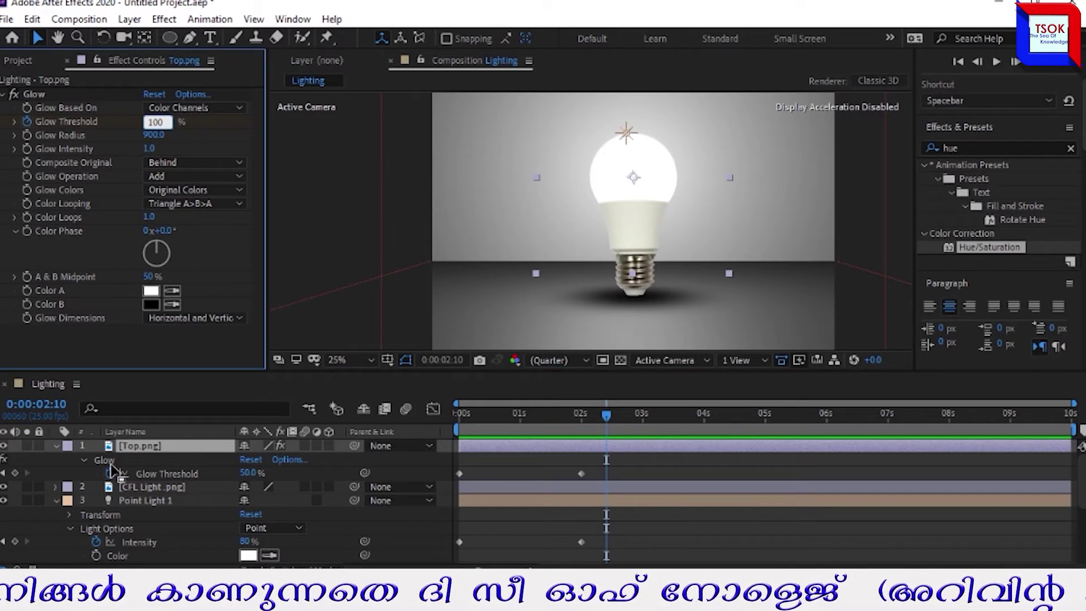
pyautogui.press('Return')
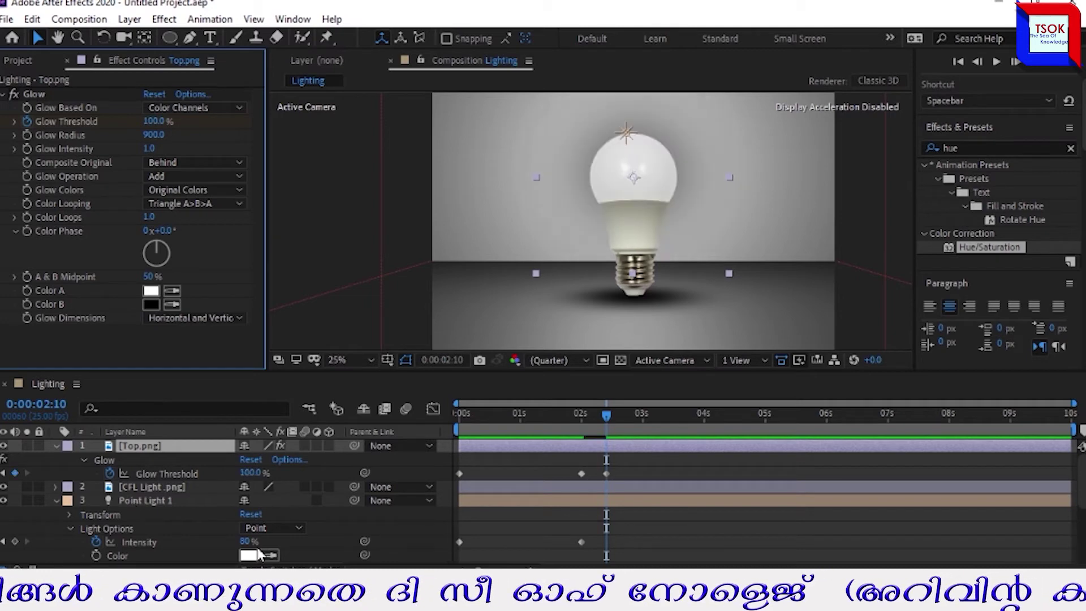
pyautogui.click(245, 542)
pyautogui.write('15')
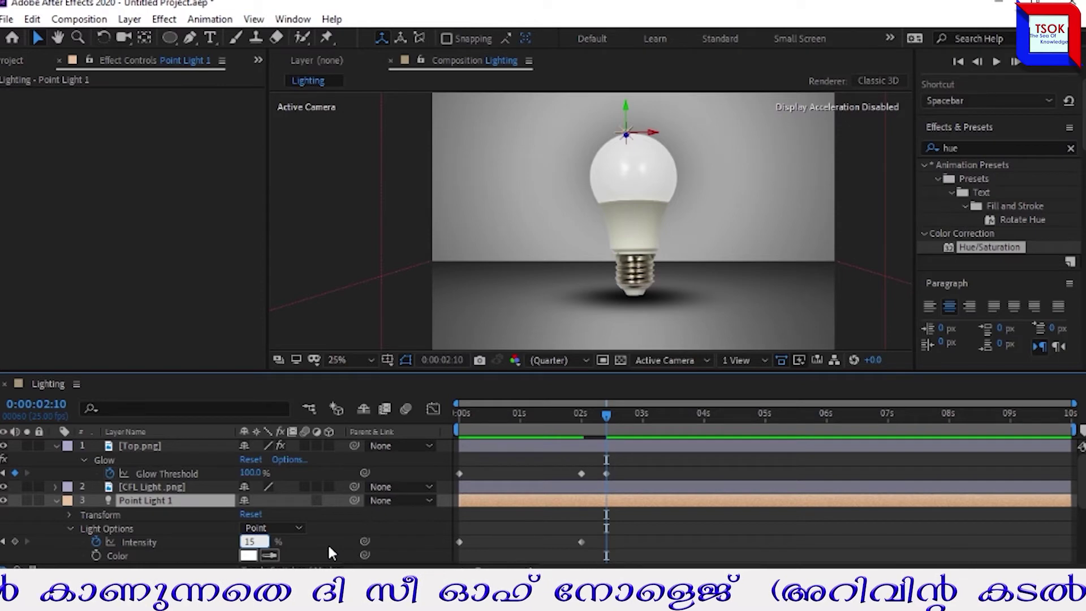
pyautogui.click(329, 547)
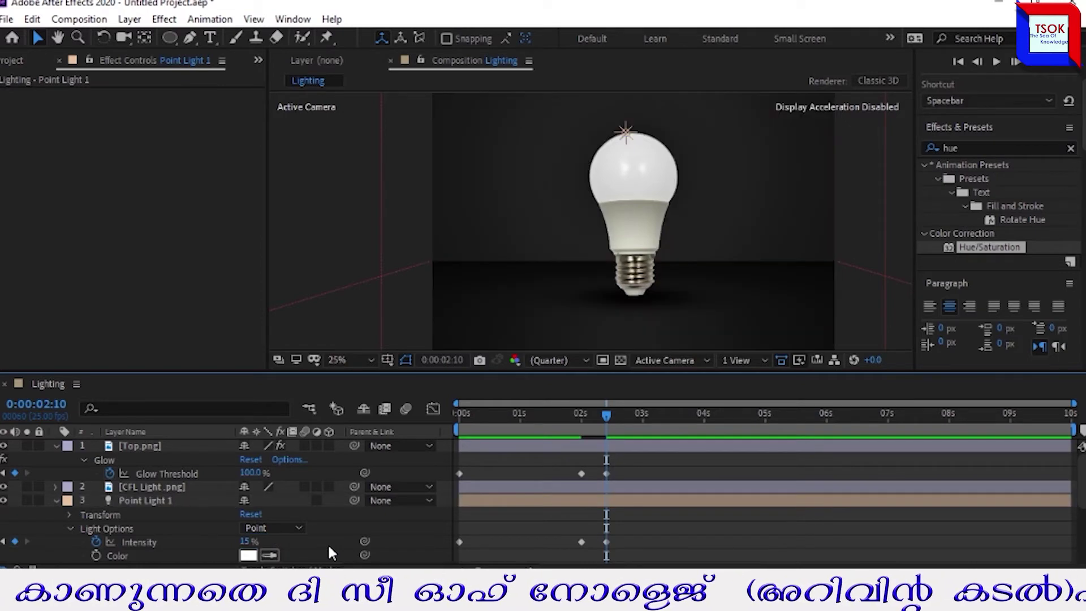
# - Add a Glow Threshold keyframe on the Top.png layer at 0:00:03:00, holding the 100% value
pyautogui.click(647, 416)
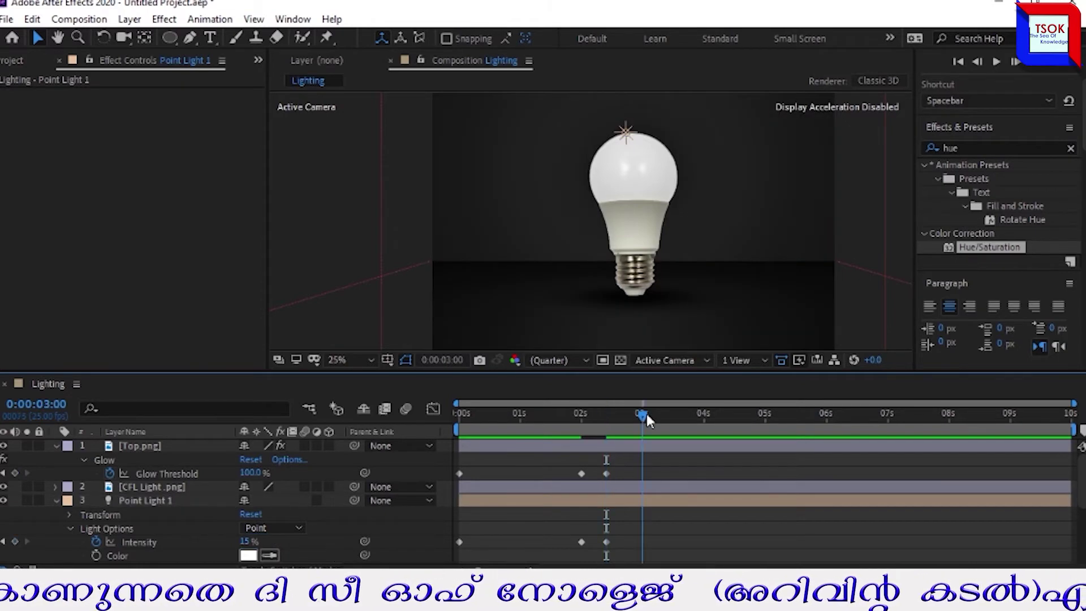
pyautogui.moveTo(647, 413); pyautogui.dragTo(642, 412)
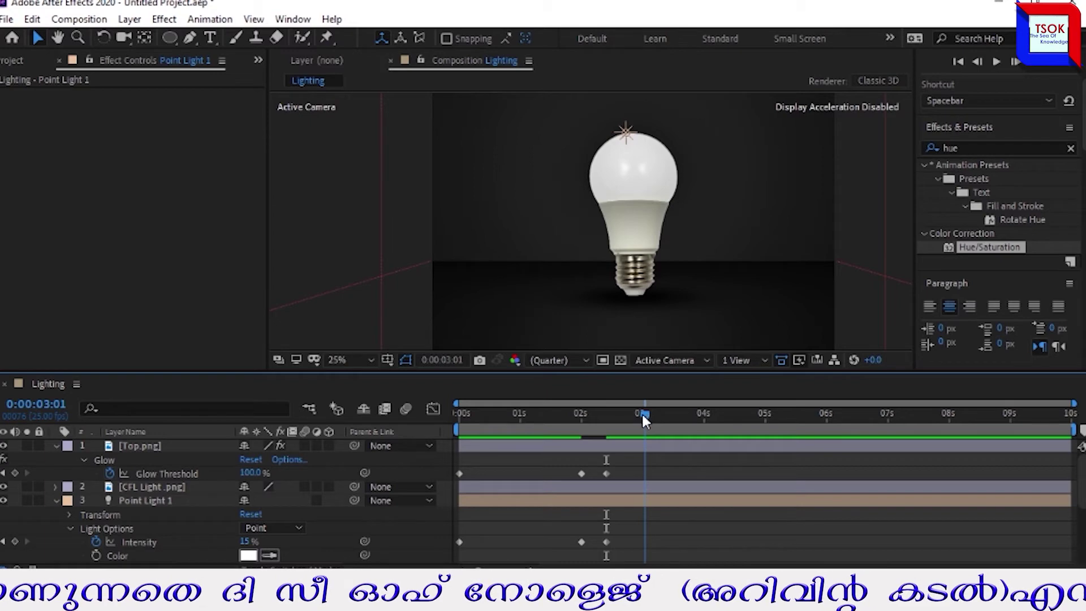
pyautogui.click(15, 473)
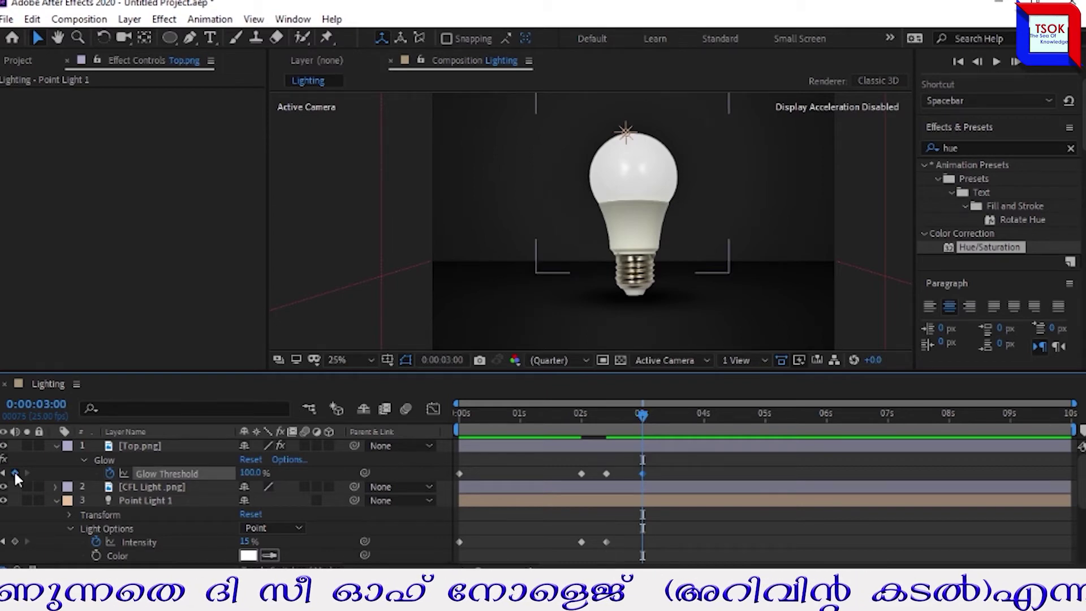
# - Keyframe Point Light 1's Intensity at its held 15% at 0:00:03:00 and at 100% at 0:00:05:00
pyautogui.click(14, 542)
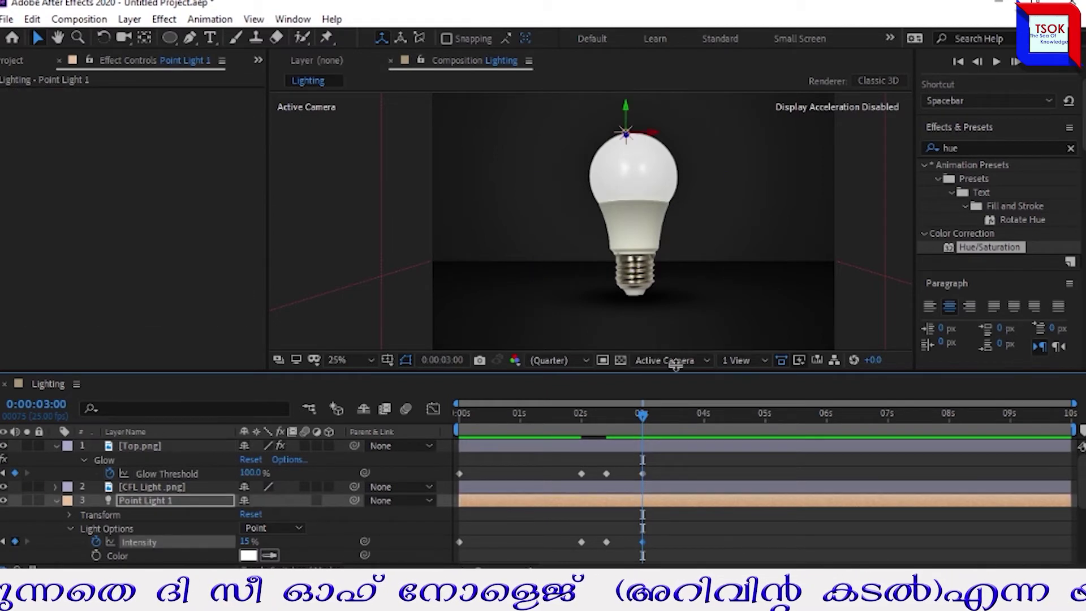
pyautogui.moveTo(641, 413); pyautogui.dragTo(766, 413)
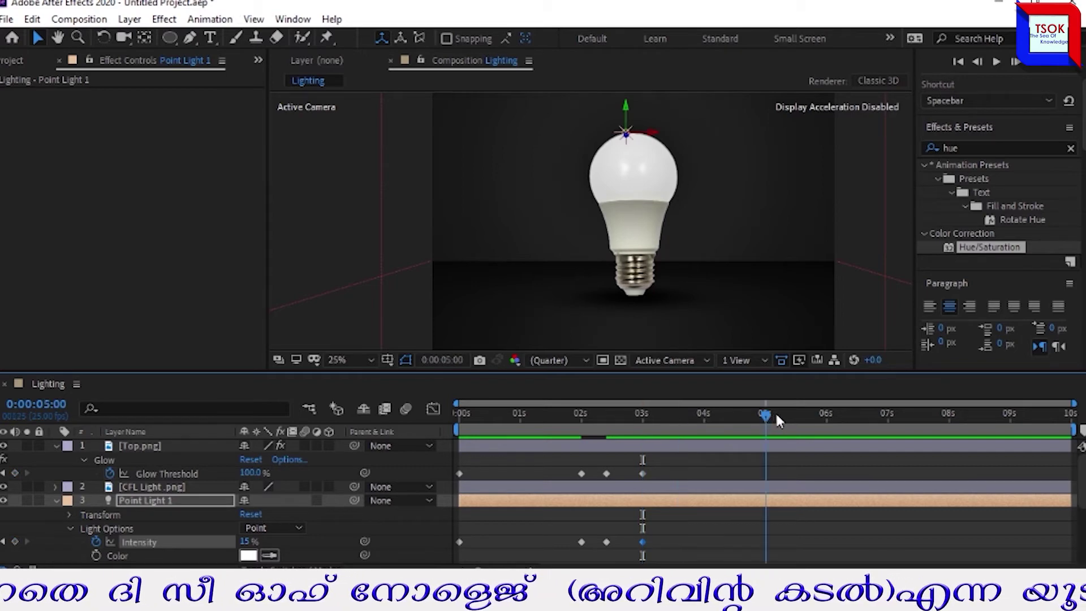
pyautogui.click(247, 542)
pyautogui.write('100')
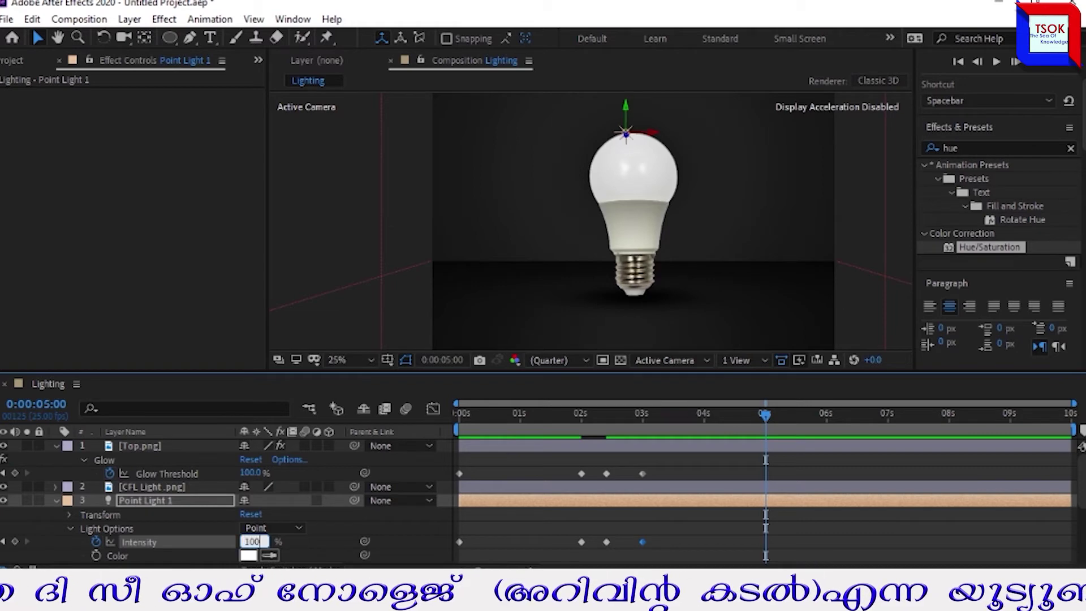
pyautogui.click(336, 548)
pyautogui.click(335, 543)
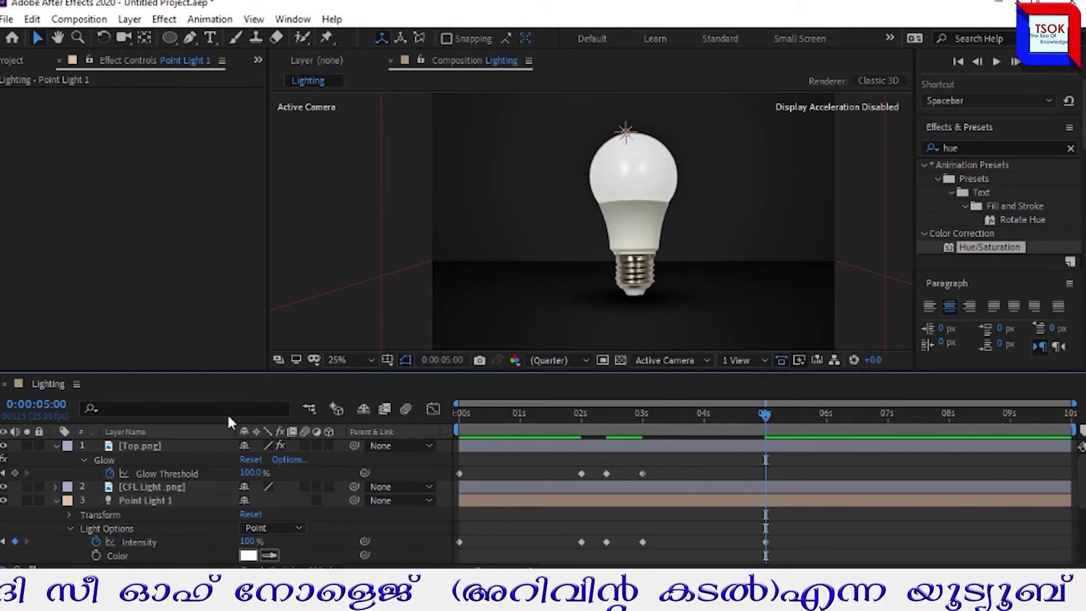
# - Keyframe the Top.png layer's Glow Threshold at 50% at 0:00:05:00 and preview the animation from the first frame
pyautogui.click(152, 445)
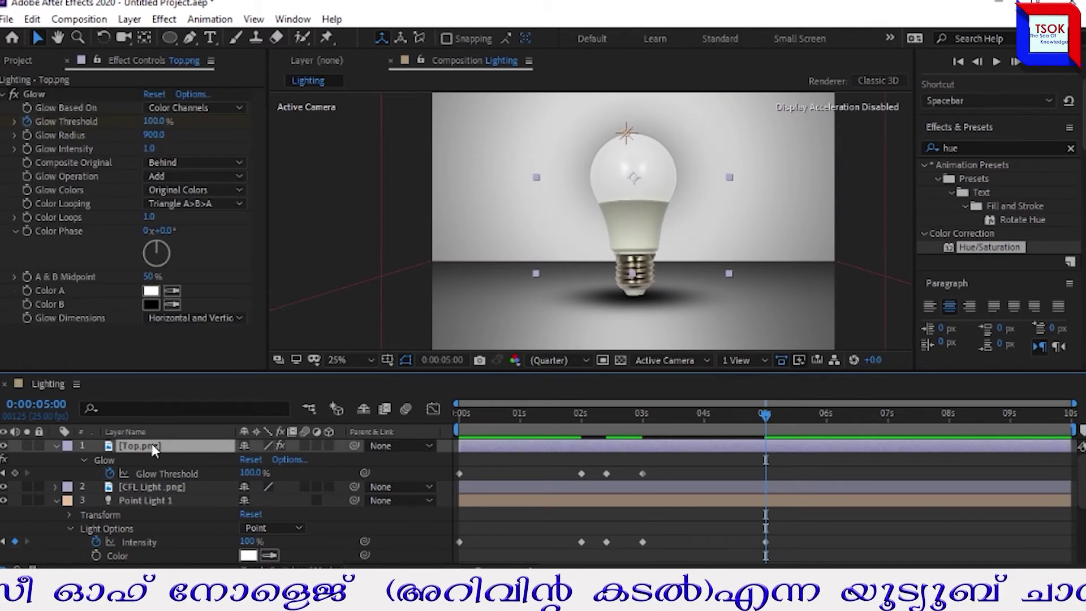
pyautogui.click(150, 121)
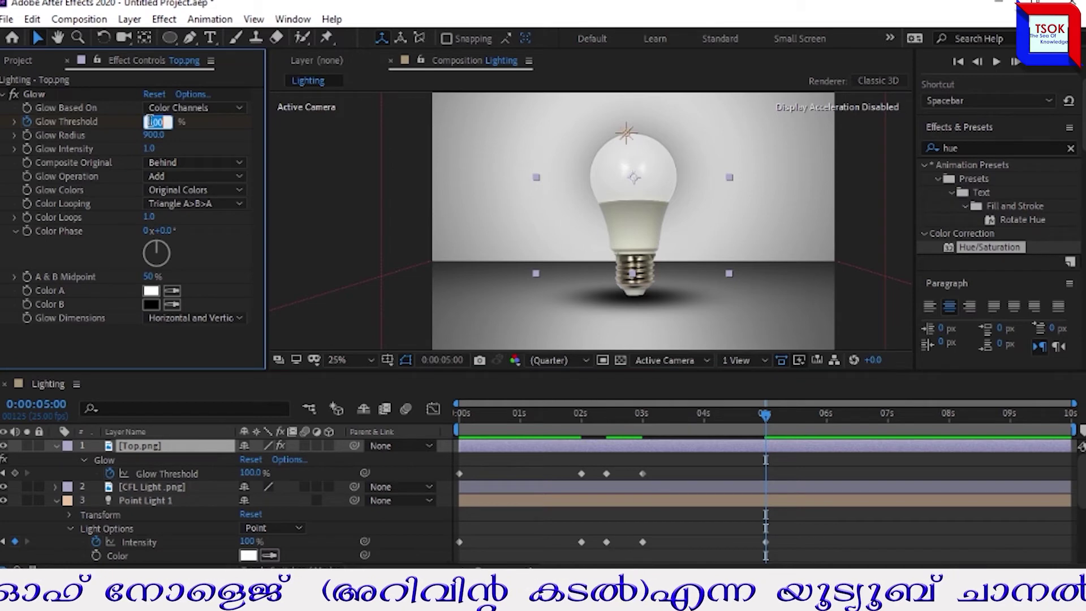
pyautogui.write('50')
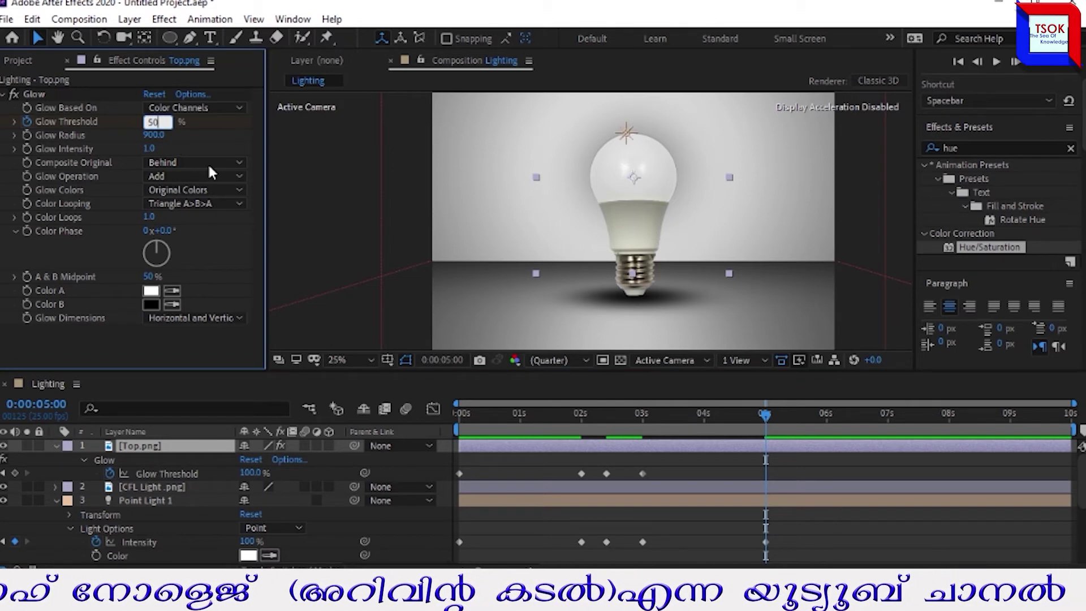
pyautogui.press('Return')
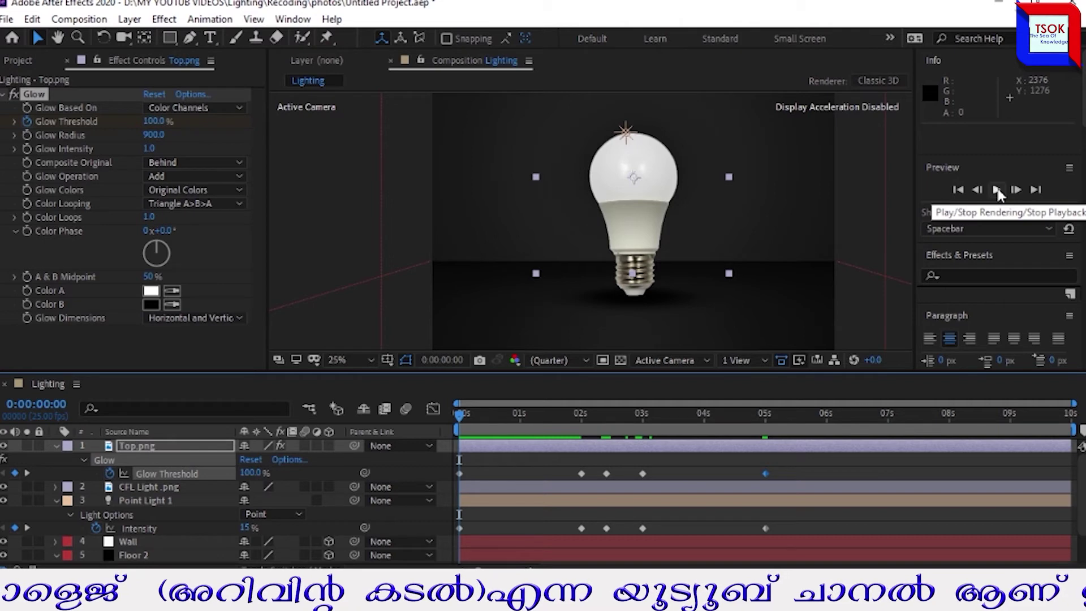
pyautogui.click(997, 191)
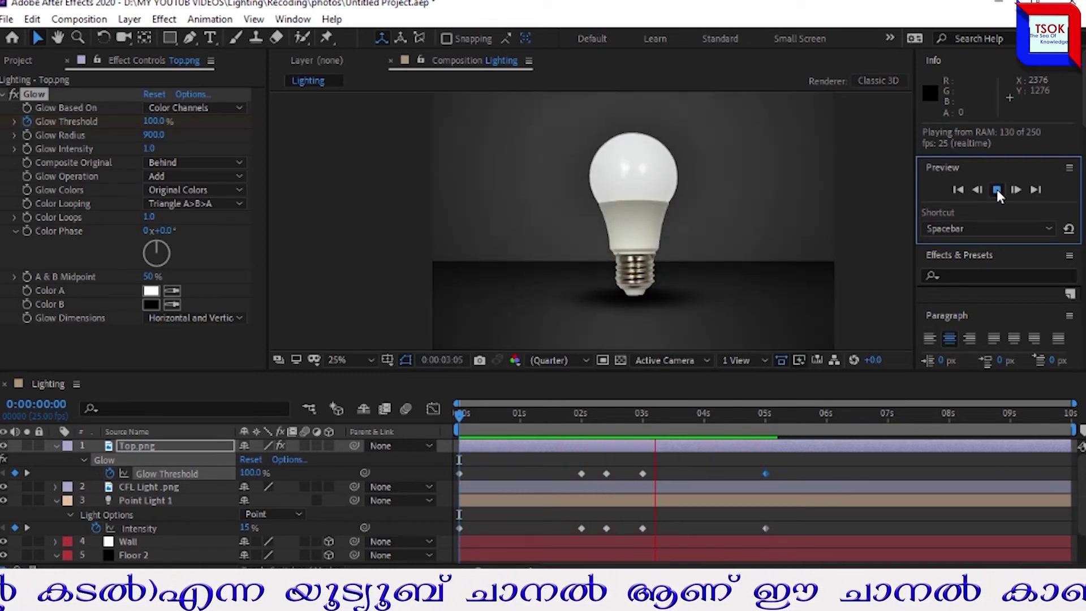
pyautogui.click(997, 189)
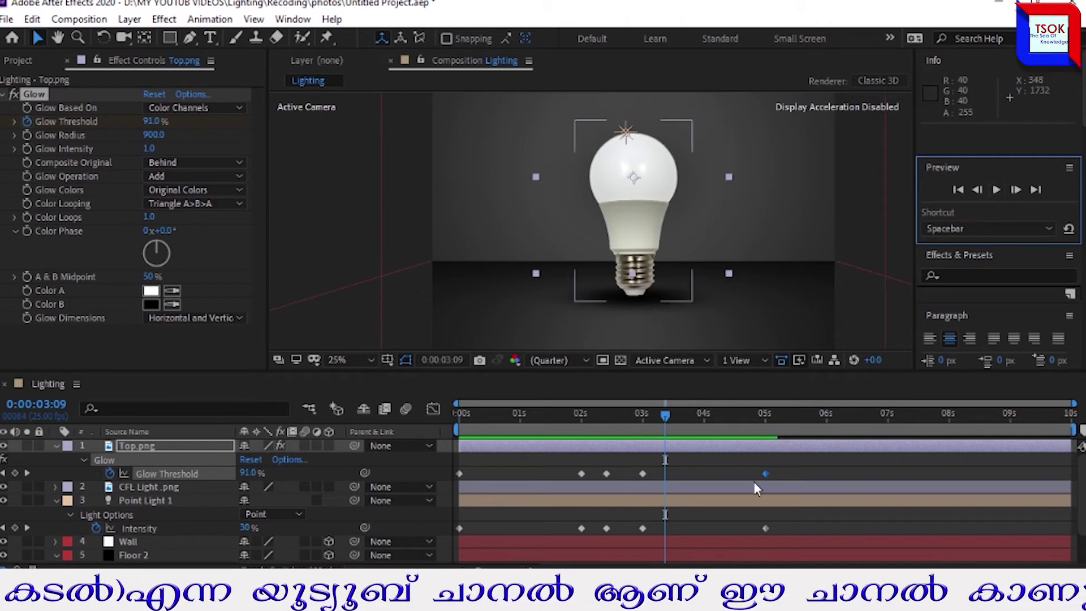
# - Shift the last three Glow Threshold and Intensity keyframes together so the earliest of them sits at 0:00:03:00
pyautogui.moveTo(827, 473); pyautogui.dragTo(606, 476)
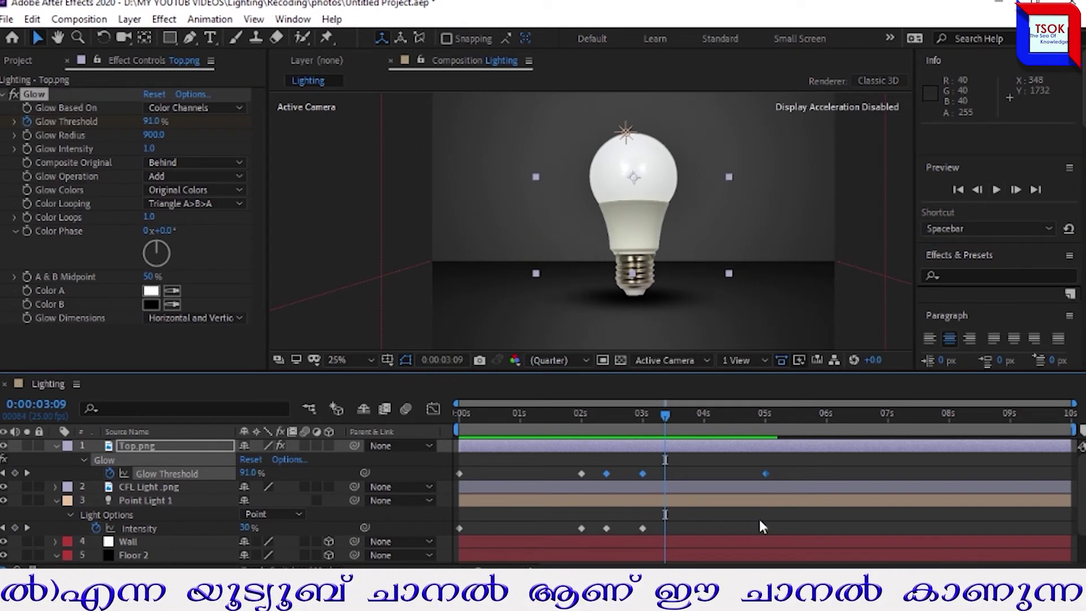
pyautogui.moveTo(784, 524); pyautogui.dragTo(600, 530)
pyautogui.moveTo(617, 475); pyautogui.dragTo(646, 477)
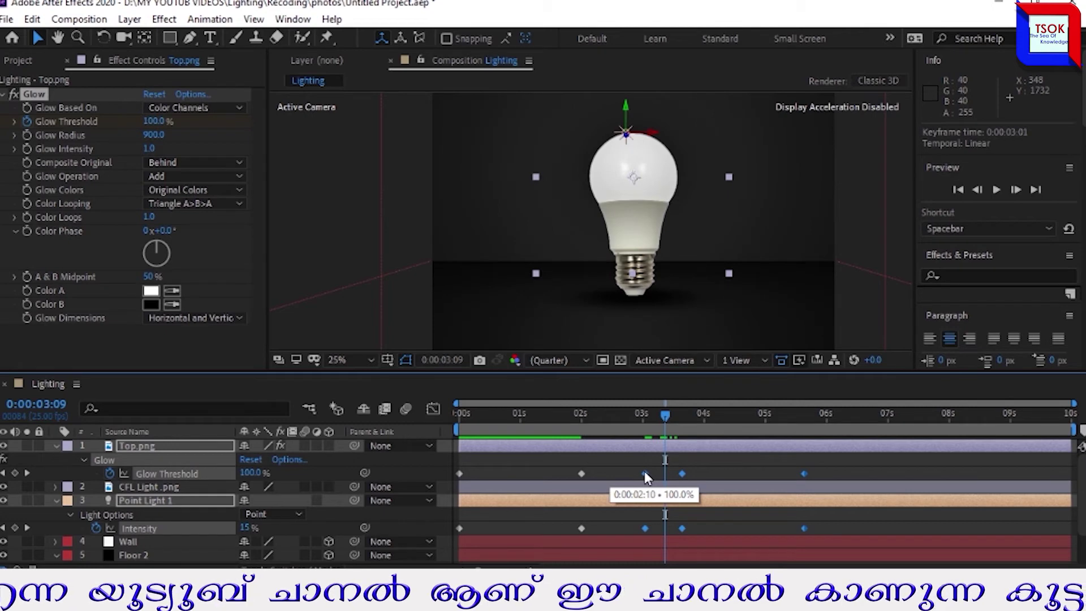
# - Shift the last two Glow Threshold and Intensity keyframes together so they sit at 0:00:04:00 and 0:00:06:00
pyautogui.moveTo(663, 414); pyautogui.dragTo(704, 415)
pyautogui.click(689, 482)
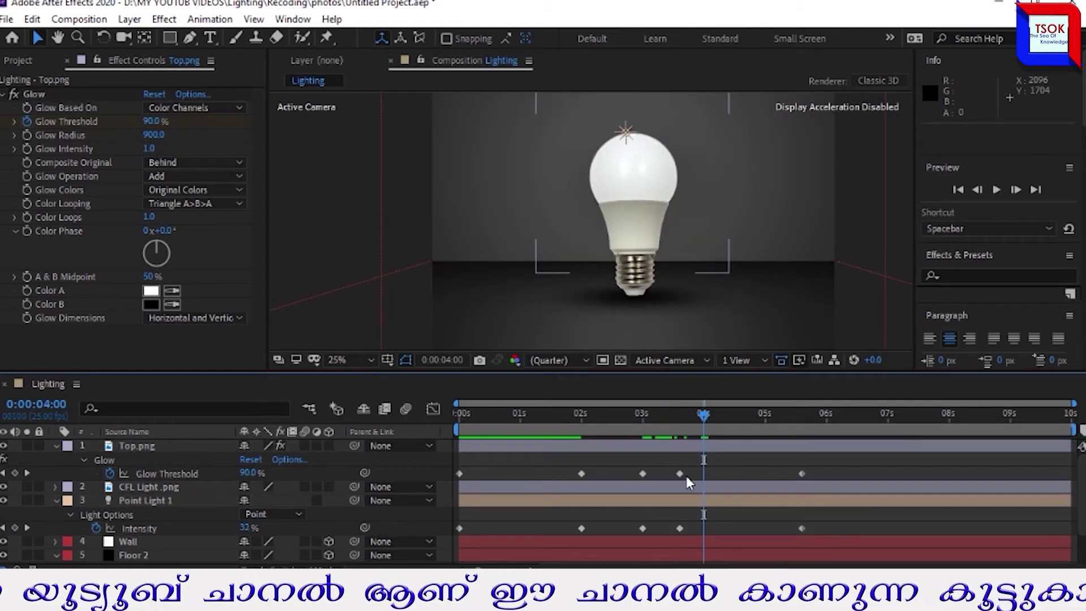
pyautogui.moveTo(824, 472); pyautogui.dragTo(670, 477)
pyautogui.moveTo(824, 524); pyautogui.dragTo(702, 526)
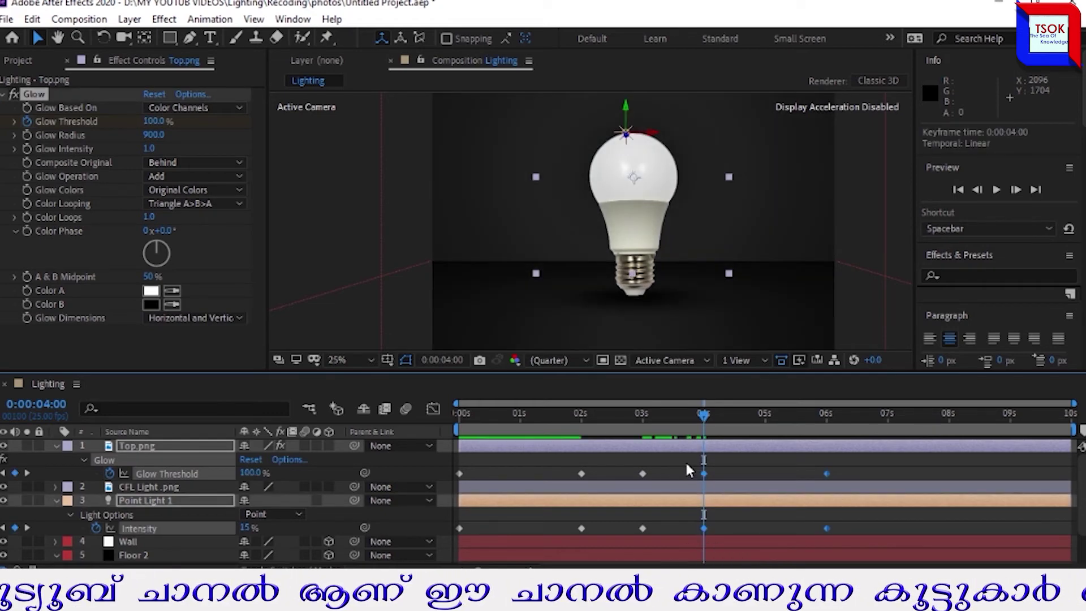
# - Preview the retimed lighting animation from the first frame
pyautogui.moveTo(678, 412); pyautogui.dragTo(459, 415)
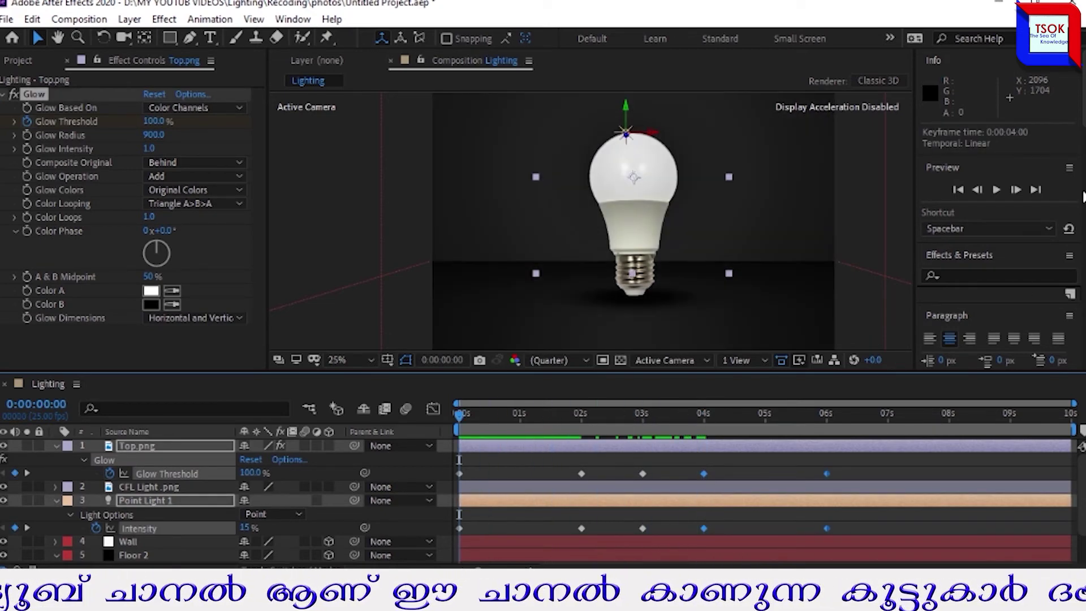
pyautogui.click(999, 191)
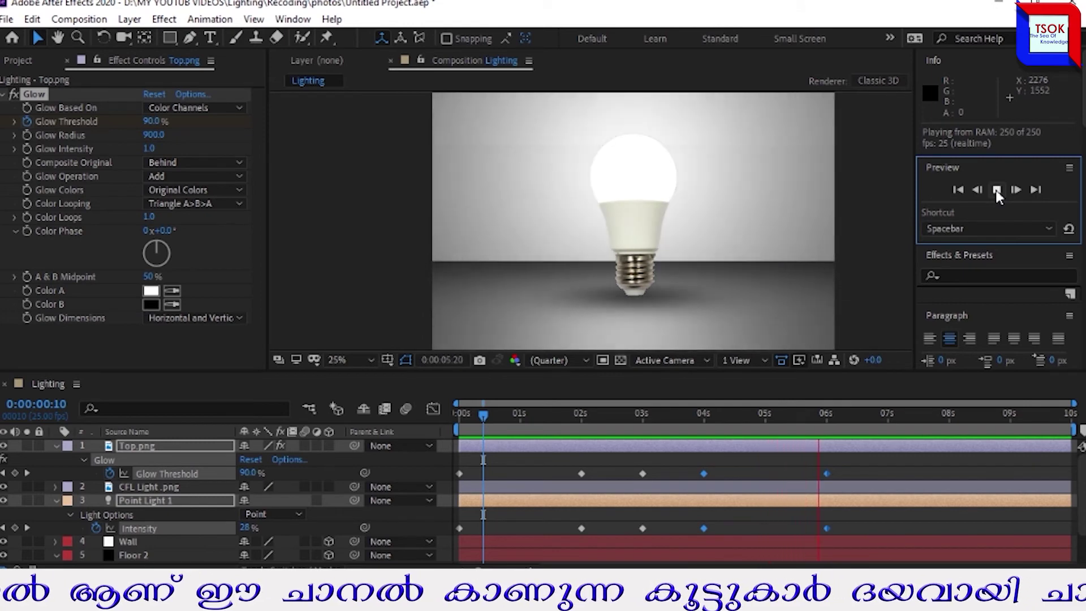
pyautogui.click(996, 189)
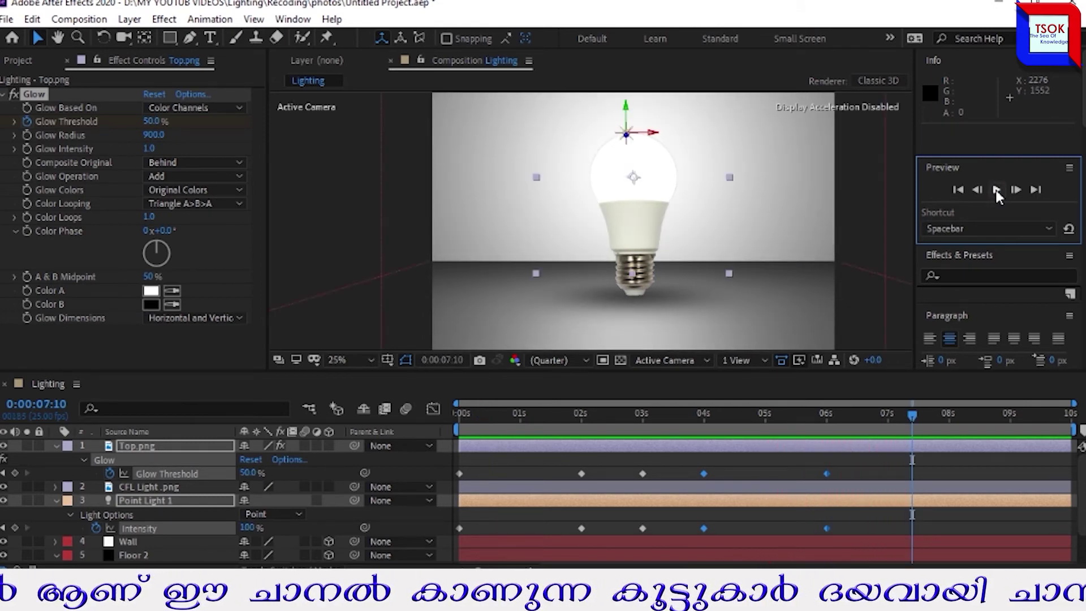
# - Collapse the expanded layers and keyframe the shodow layer's Mask Feather at 200 pixels on the first frame
pyautogui.click(57, 445)
pyautogui.click(57, 473)
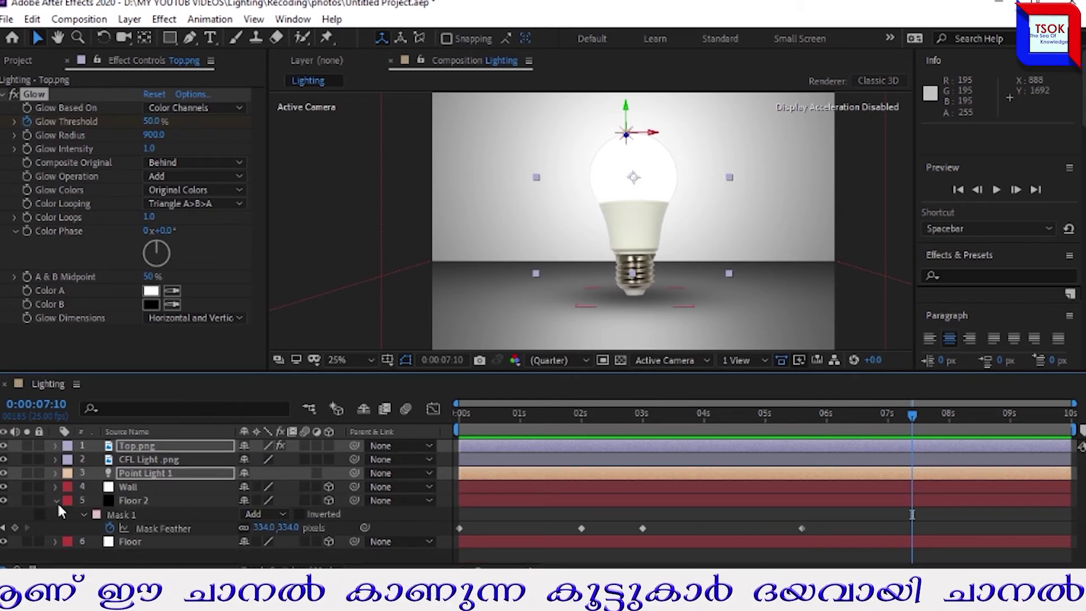
pyautogui.click(56, 501)
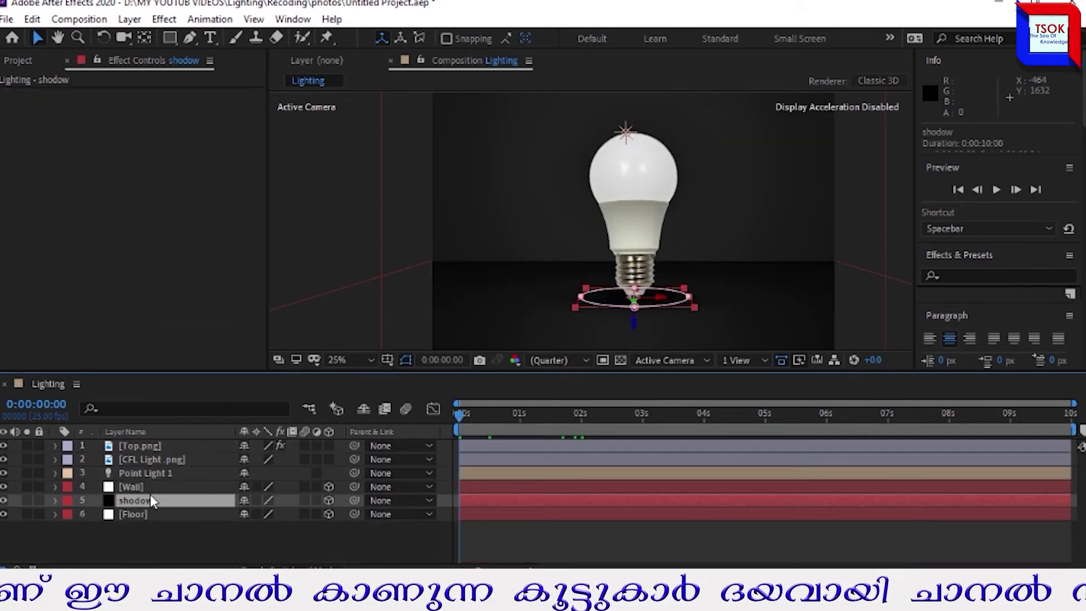
pyautogui.press('m')
pyautogui.press('m')
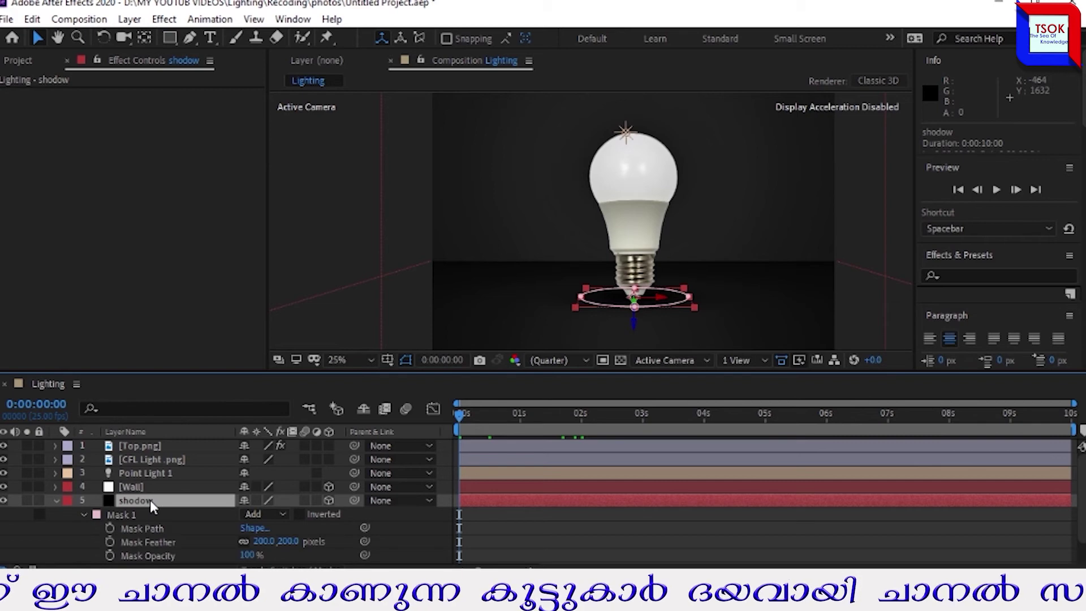
pyautogui.hotkey('alt', 'shift', 'f')
# - Show the keyframed properties of the Top.png and Point Light 1 layers in the timeline
pyautogui.click(192, 447)
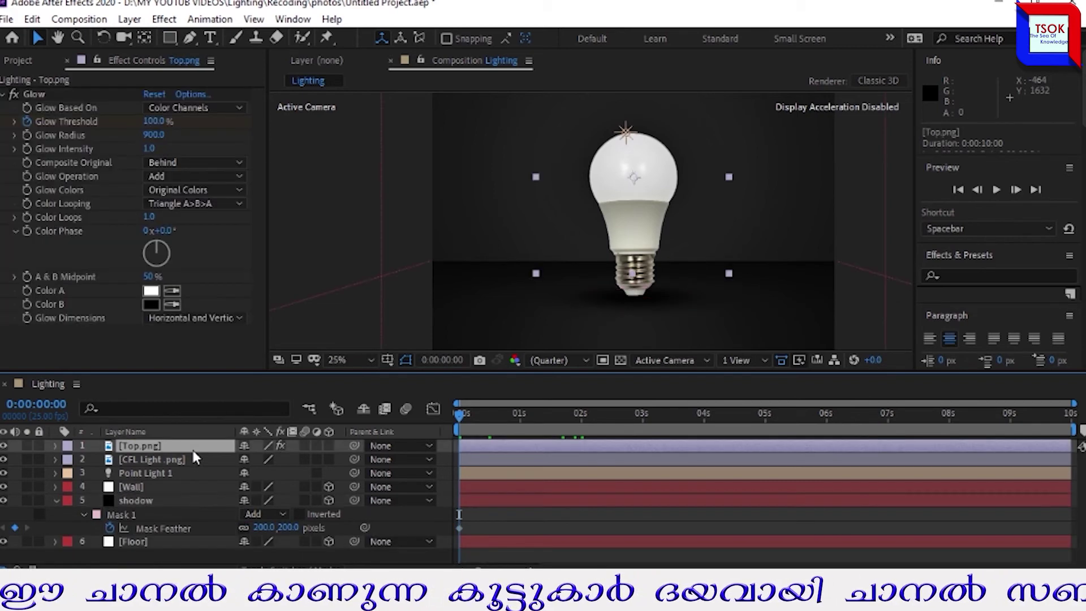
pyautogui.press('u')
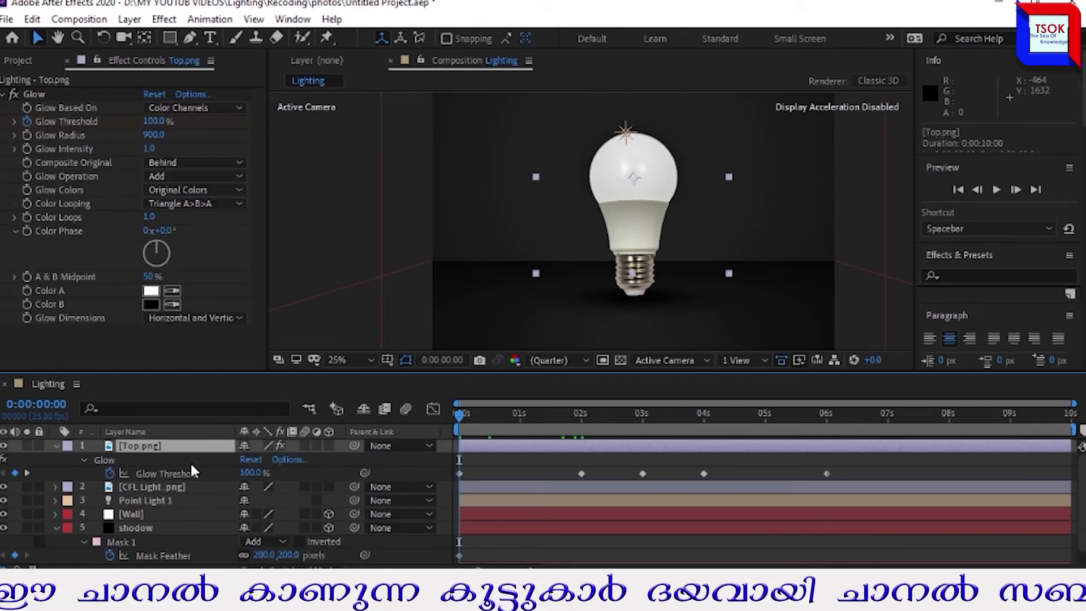
pyautogui.click(161, 490)
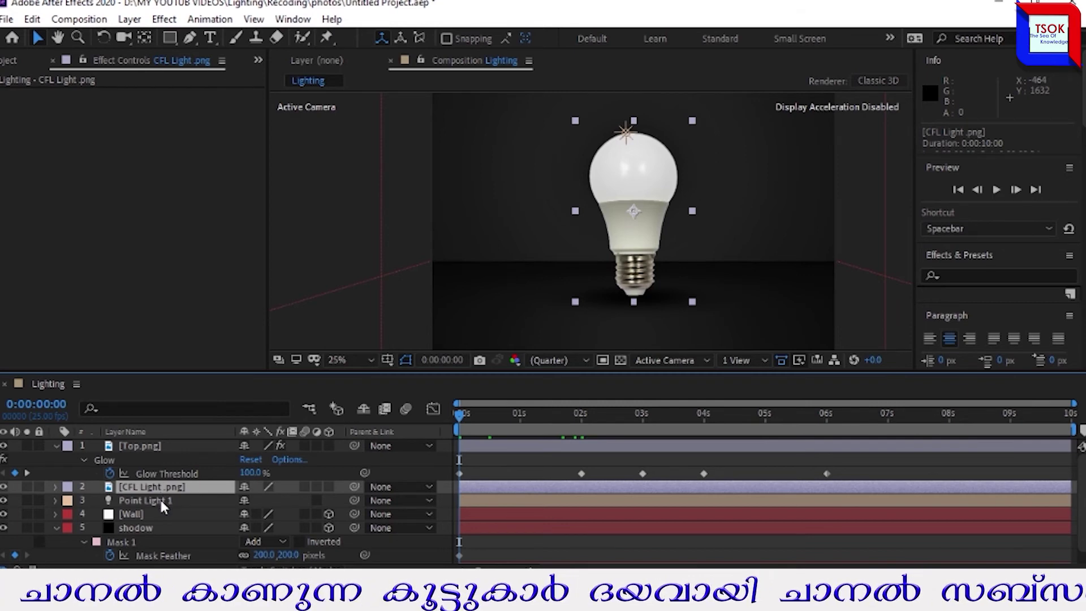
pyautogui.click(160, 500)
pyautogui.press('u')
pyautogui.scroll(-1, 415, 501)
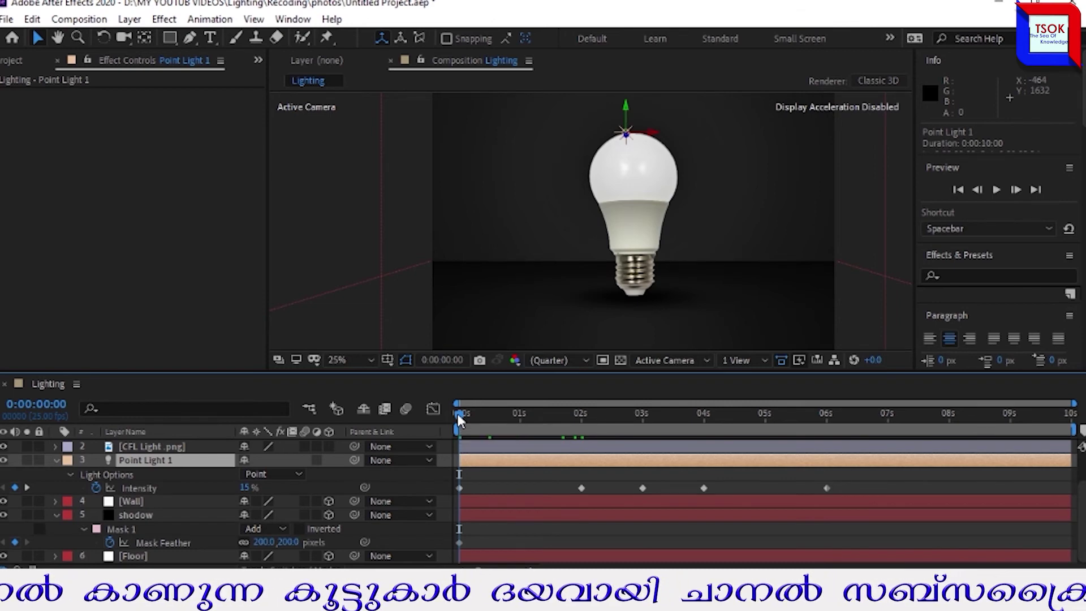
# - At 0:00:02:00, keyframe the shodow layer's Mask Feather at 360 pixels
pyautogui.moveTo(459, 420); pyautogui.dragTo(579, 428)
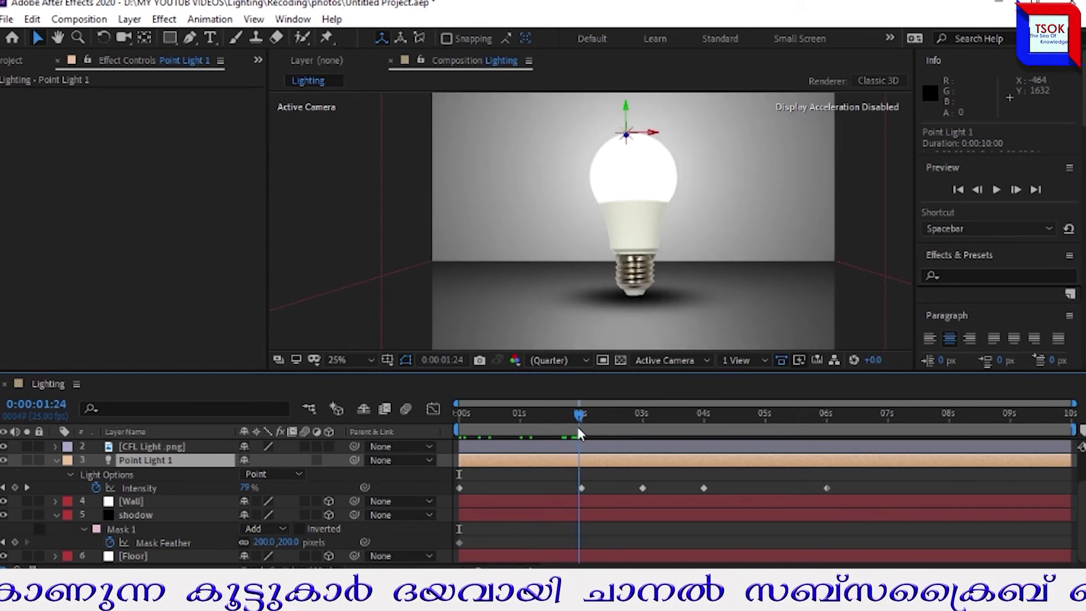
pyautogui.moveTo(578, 428); pyautogui.dragTo(581, 430)
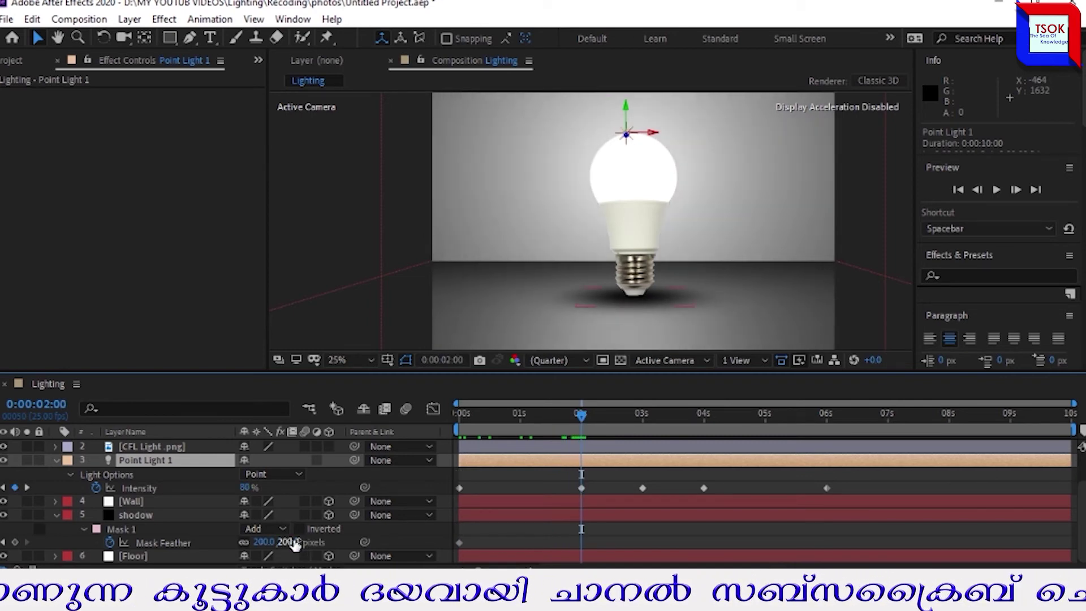
pyautogui.moveTo(289, 543); pyautogui.dragTo(292, 542)
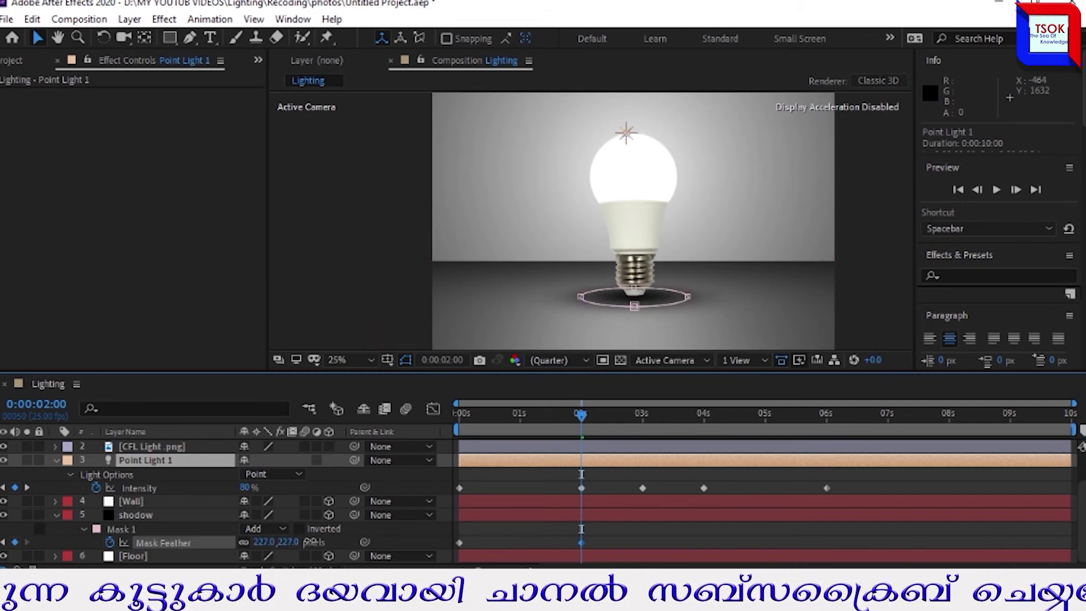
pyautogui.moveTo(311, 541); pyautogui.dragTo(424, 550)
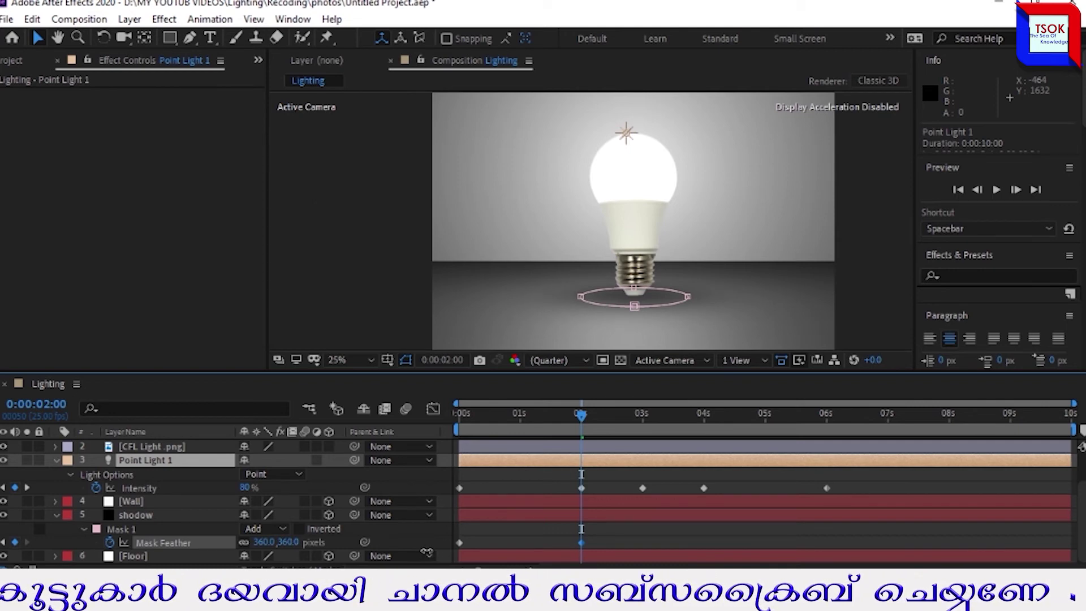
pyautogui.moveTo(427, 553); pyautogui.dragTo(428, 552)
pyautogui.moveTo(582, 414)
pyautogui.mouseDown()
pyautogui.moveTo(641, 424)
pyautogui.moveTo(580, 414)
pyautogui.mouseUp()
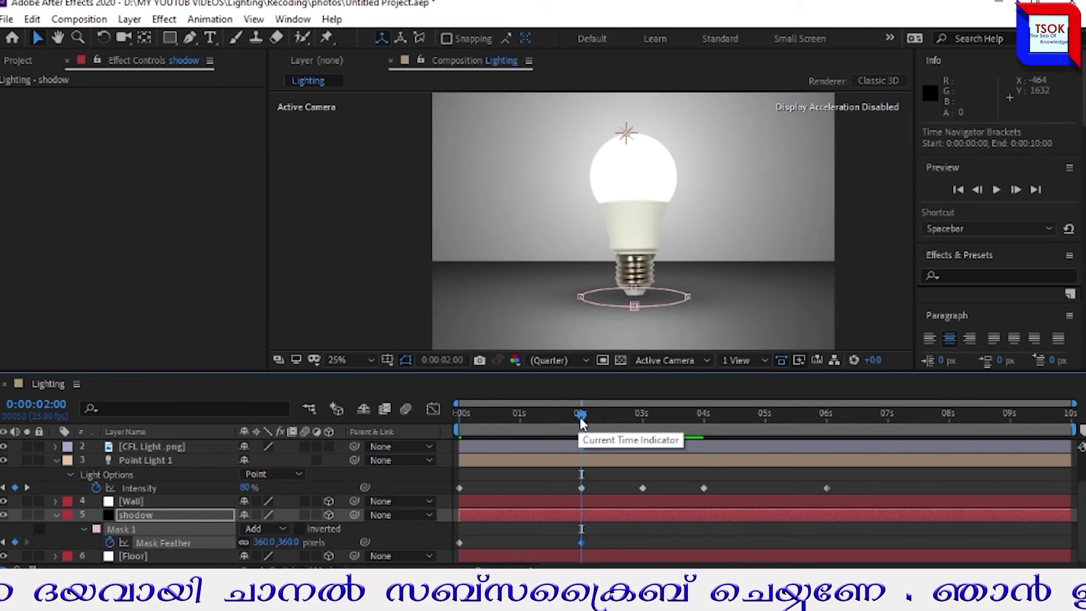
# - At 0:00:03:00, keyframe the shodow layer's Mask Feather at 150 pixels
pyautogui.moveTo(580, 420); pyautogui.dragTo(642, 419)
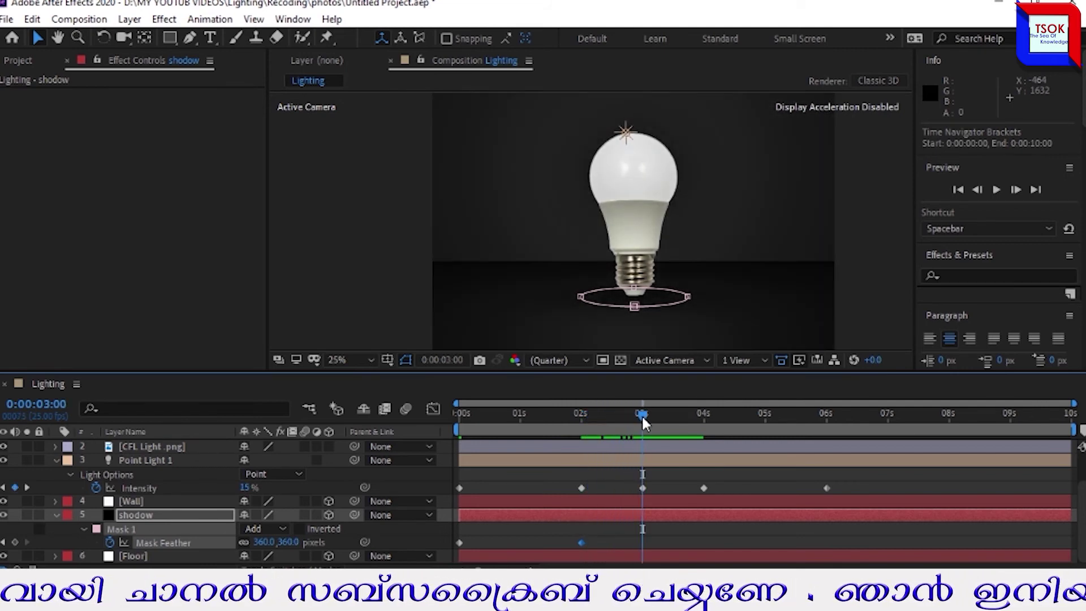
pyautogui.click(288, 541)
pyautogui.write('150')
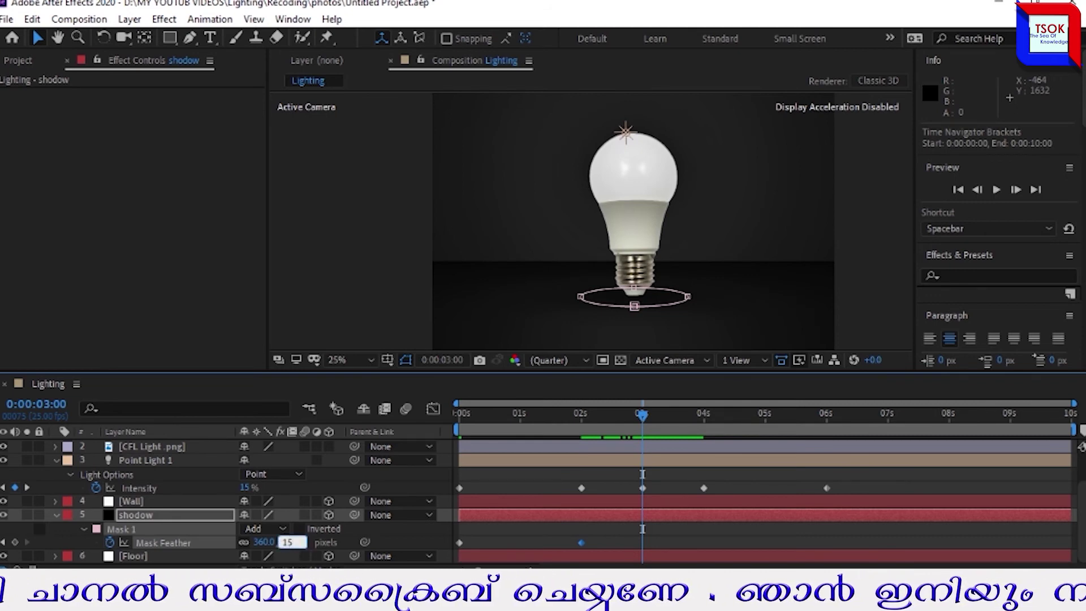
pyautogui.click(415, 536)
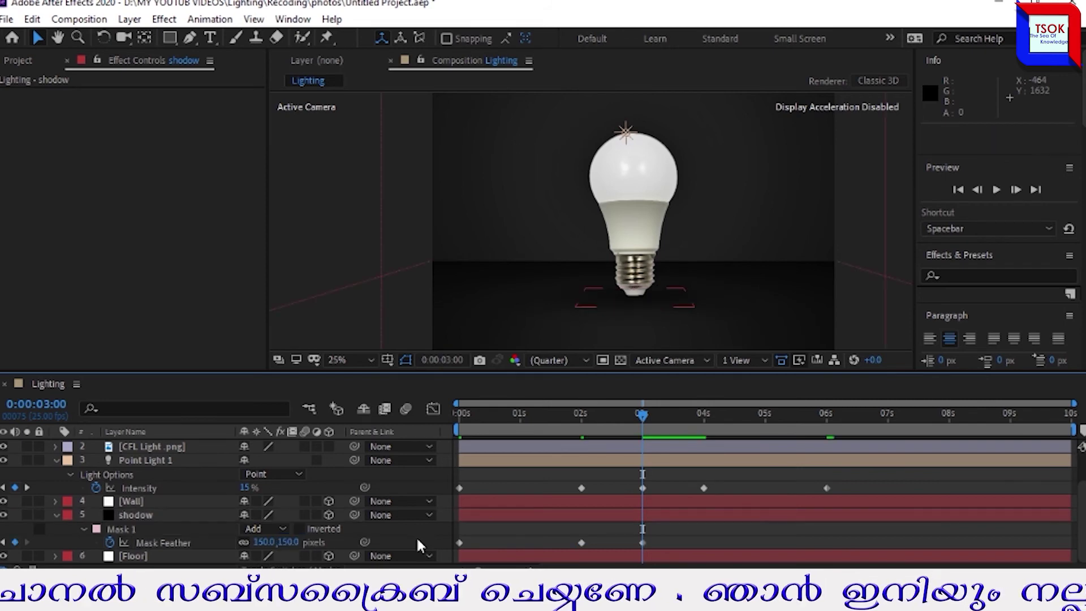
# - Set the shodow layer's first-frame Mask Feather keyframe to 150 pixels
pyautogui.moveTo(642, 415); pyautogui.dragTo(416, 440)
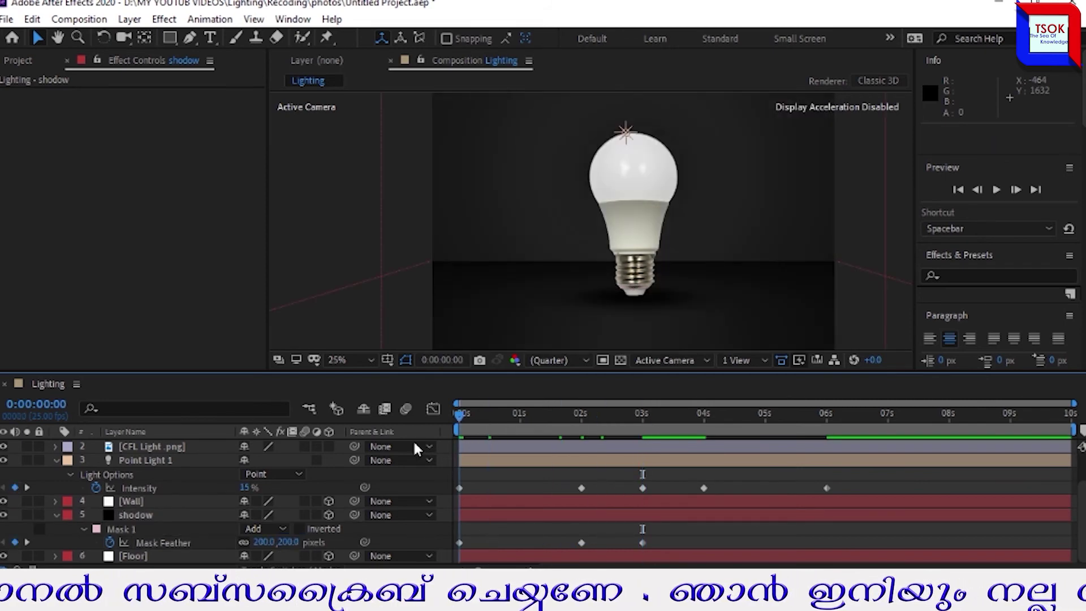
pyautogui.click(289, 542)
pyautogui.write('150')
pyautogui.click(546, 529)
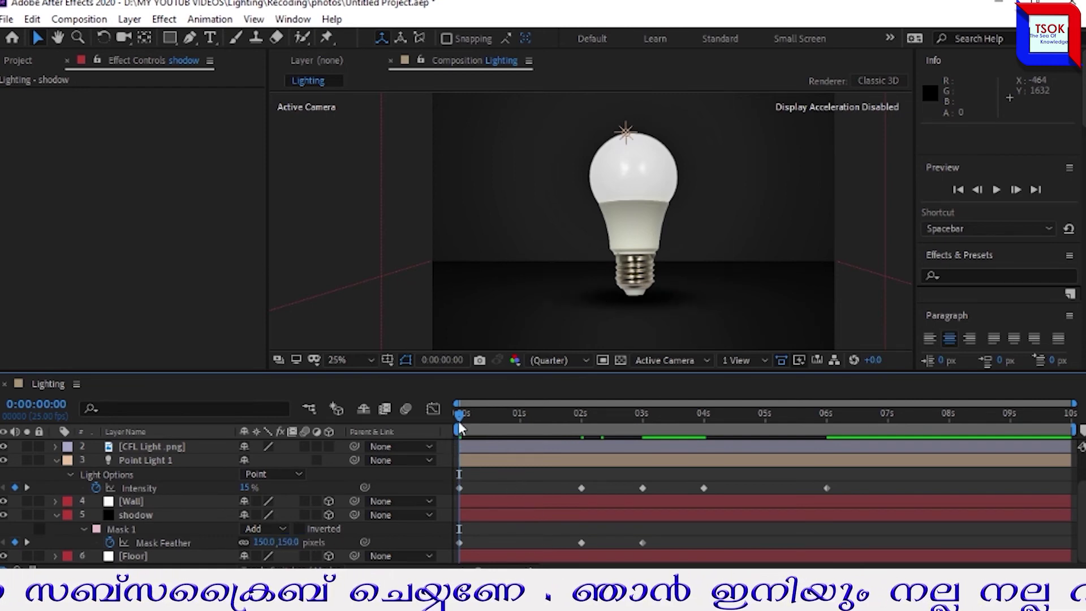
# - Keyframe the shodow layer's Mask Feather at 150 pixels at 0:00:04:00 and at 360 pixels at 0:00:06:00
pyautogui.moveTo(460, 430); pyautogui.dragTo(703, 436)
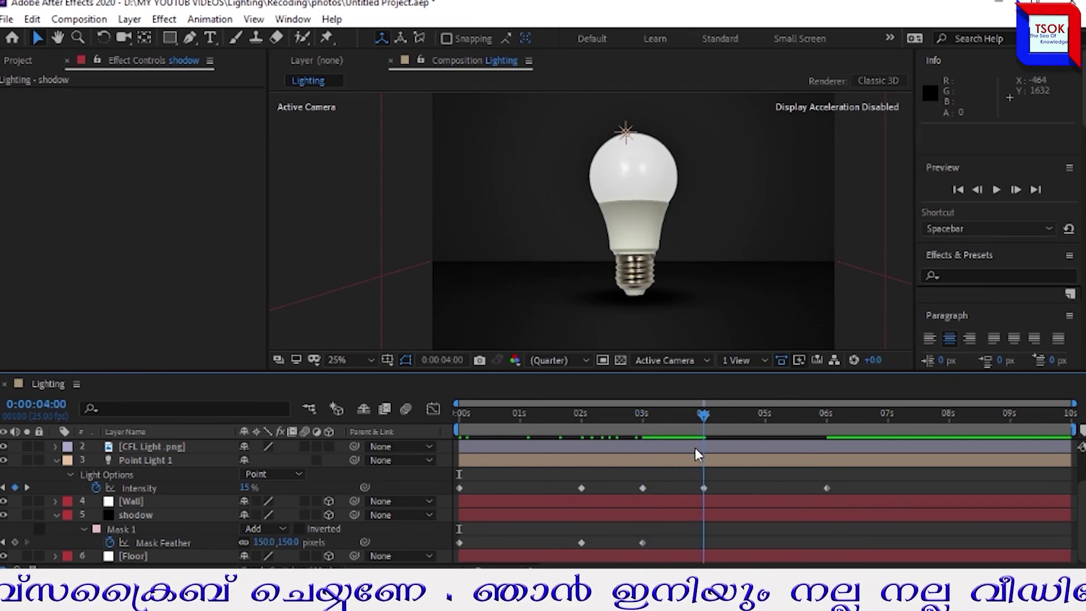
pyautogui.click(14, 543)
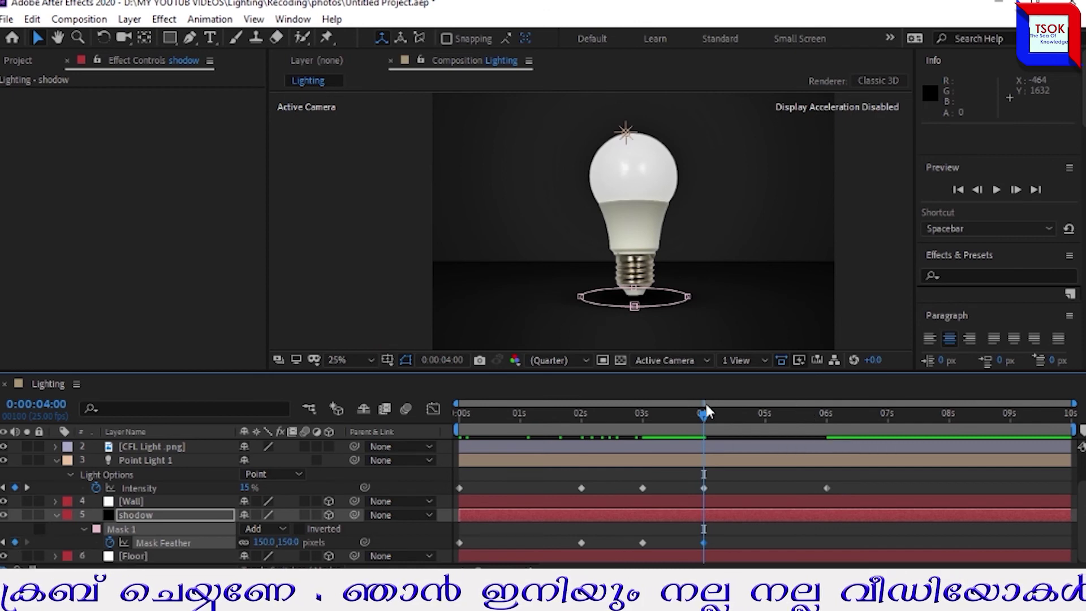
pyautogui.moveTo(715, 407); pyautogui.dragTo(827, 422)
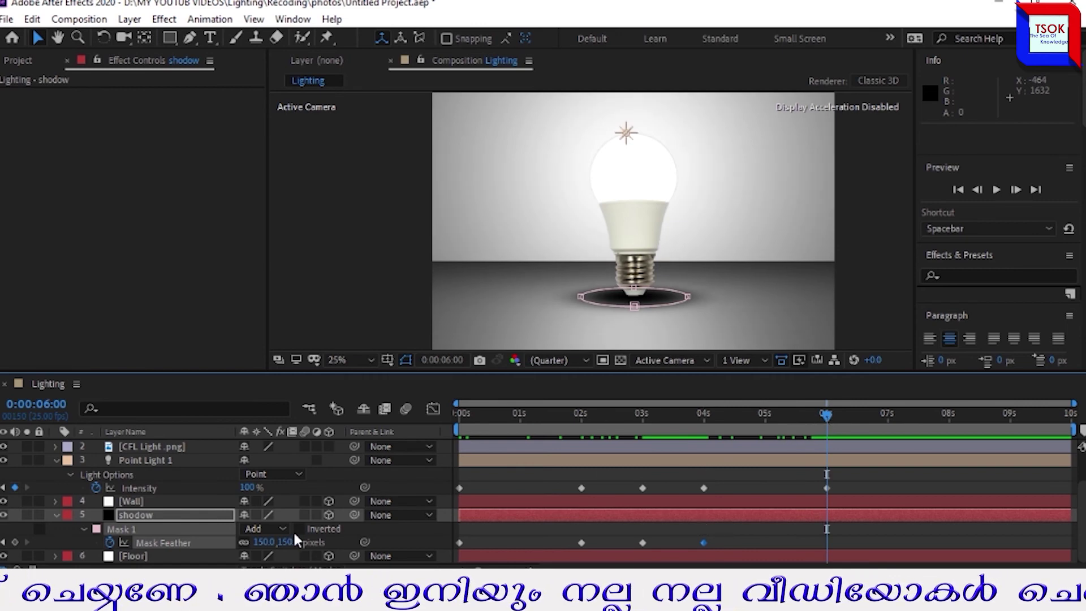
pyautogui.moveTo(302, 542); pyautogui.dragTo(322, 542)
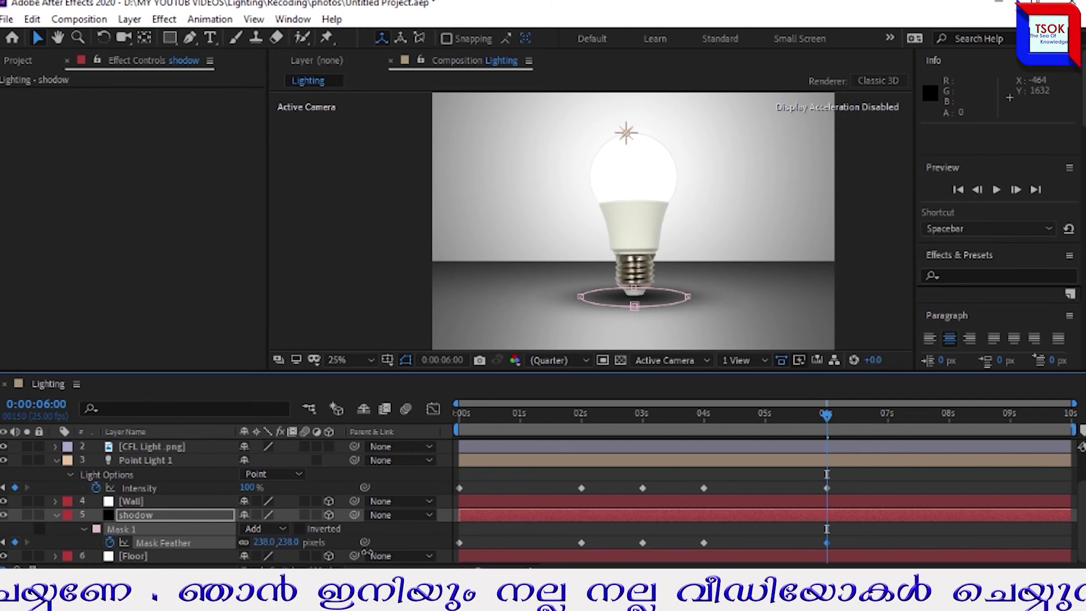
pyautogui.moveTo(379, 554); pyautogui.dragTo(378, 555)
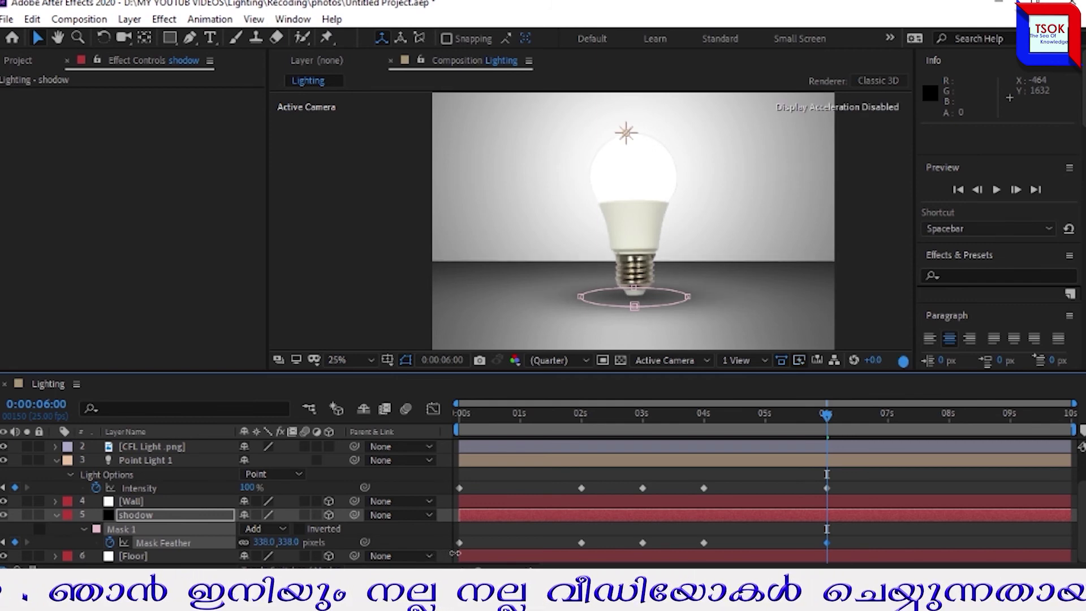
pyautogui.moveTo(470, 554); pyautogui.dragTo(464, 553)
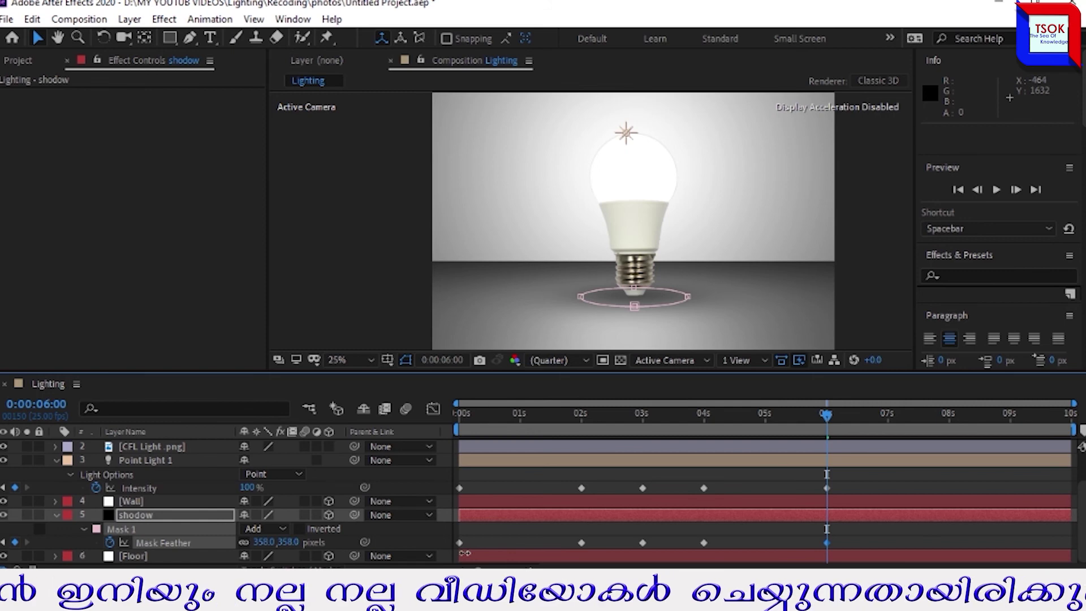
pyautogui.moveTo(465, 554); pyautogui.dragTo(465, 553)
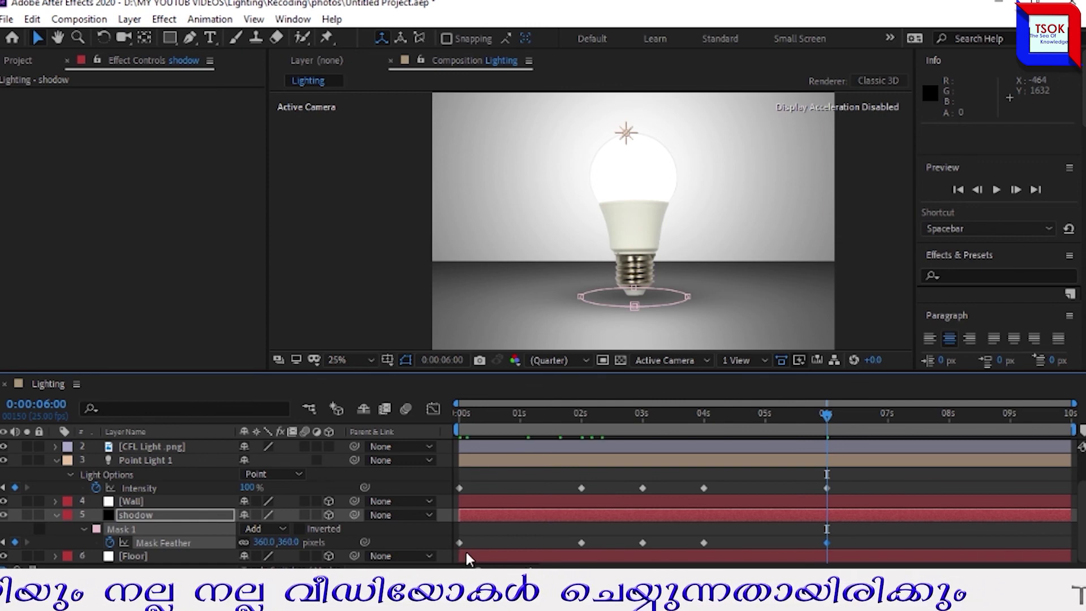
# - Preview the Lighting composition from the first frame, and stop playback after the bulb's second switch-on
pyautogui.moveTo(818, 409); pyautogui.dragTo(460, 413)
pyautogui.click(991, 193)
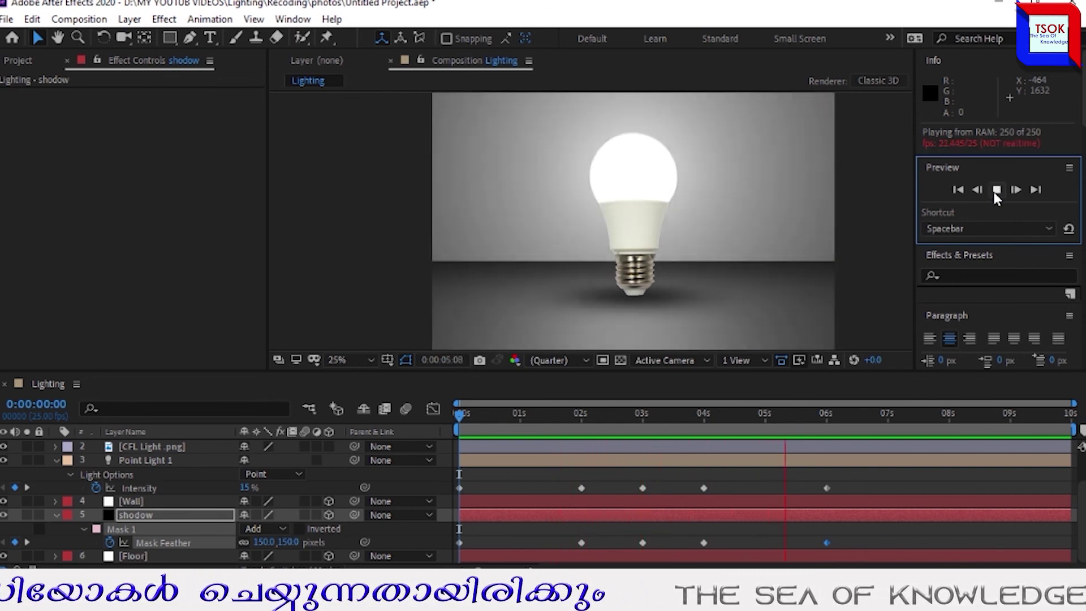
pyautogui.click(996, 190)
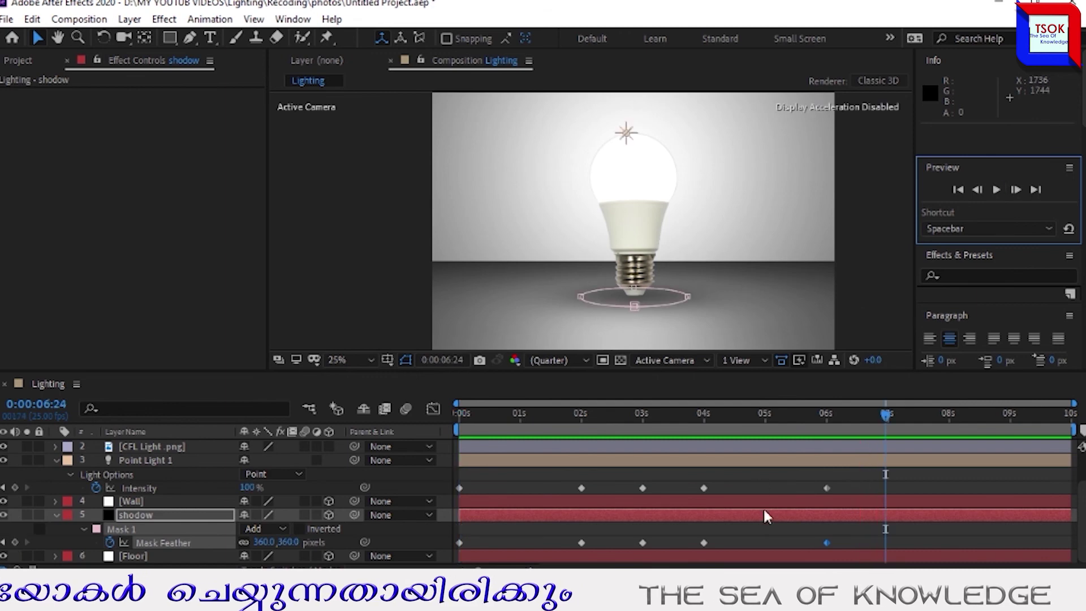